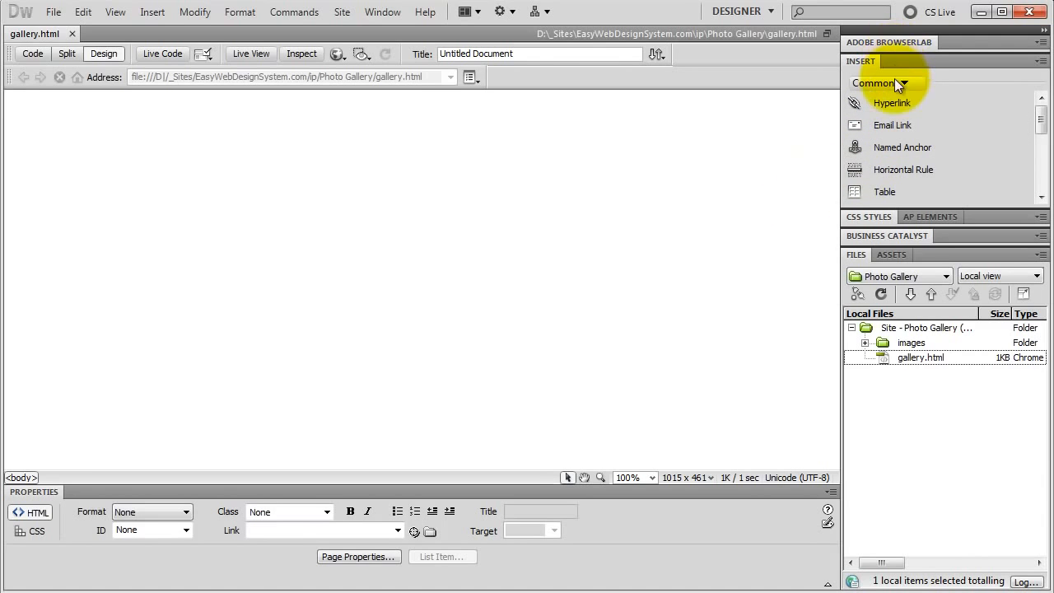
Insert a table with 4 rows, 5 columns, 500 pixels width and no border, and align it to the center.
{"action": "left_click", "coordinate": [894, 194]}
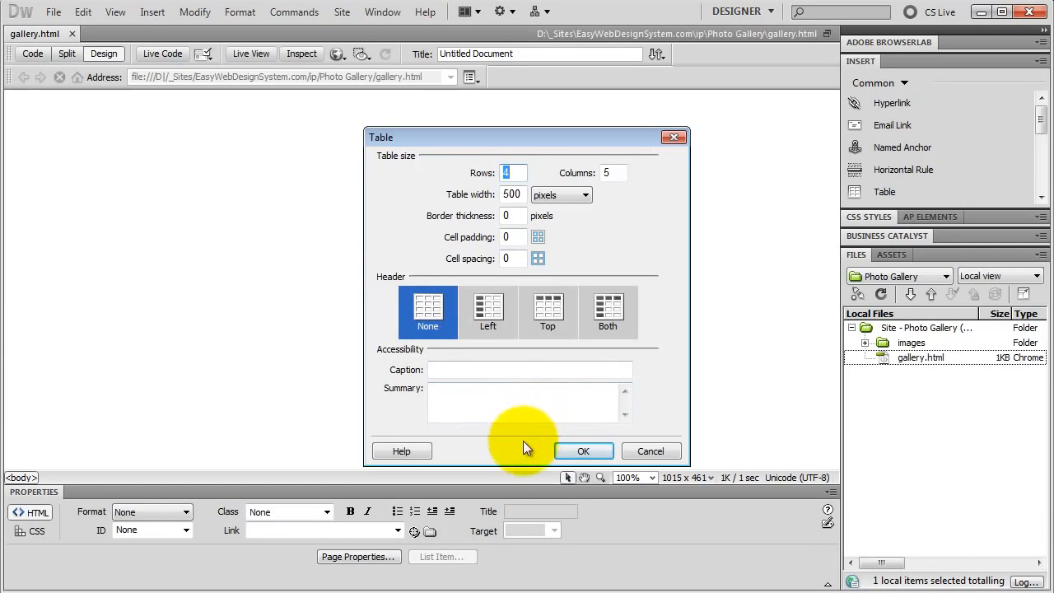
{"action": "left_click", "coordinate": [574, 454]}
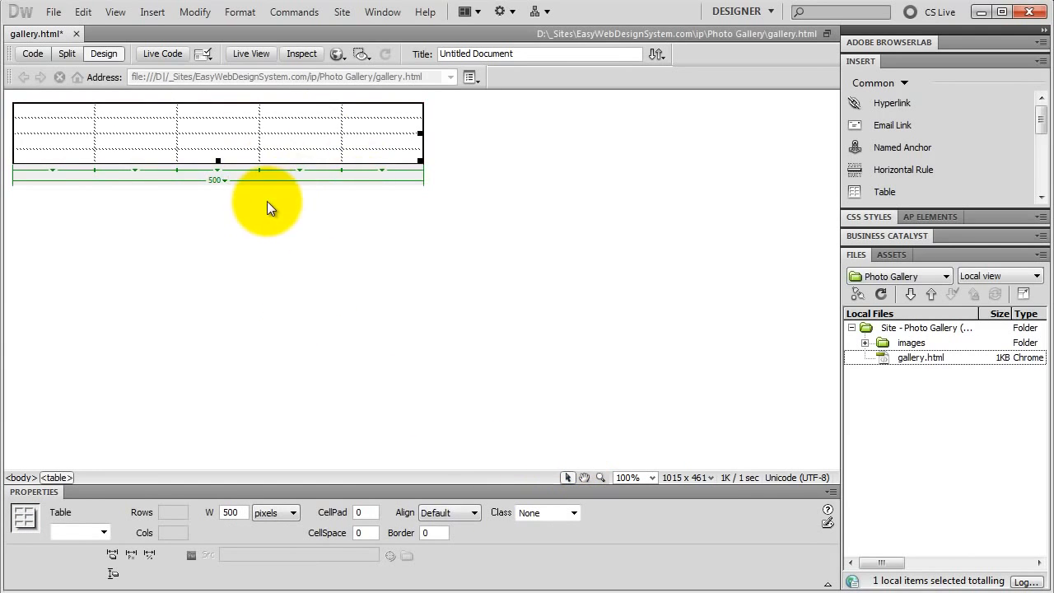
{"action": "left_click", "coordinate": [460, 513]}
{"action": "left_click", "coordinate": [448, 548]}
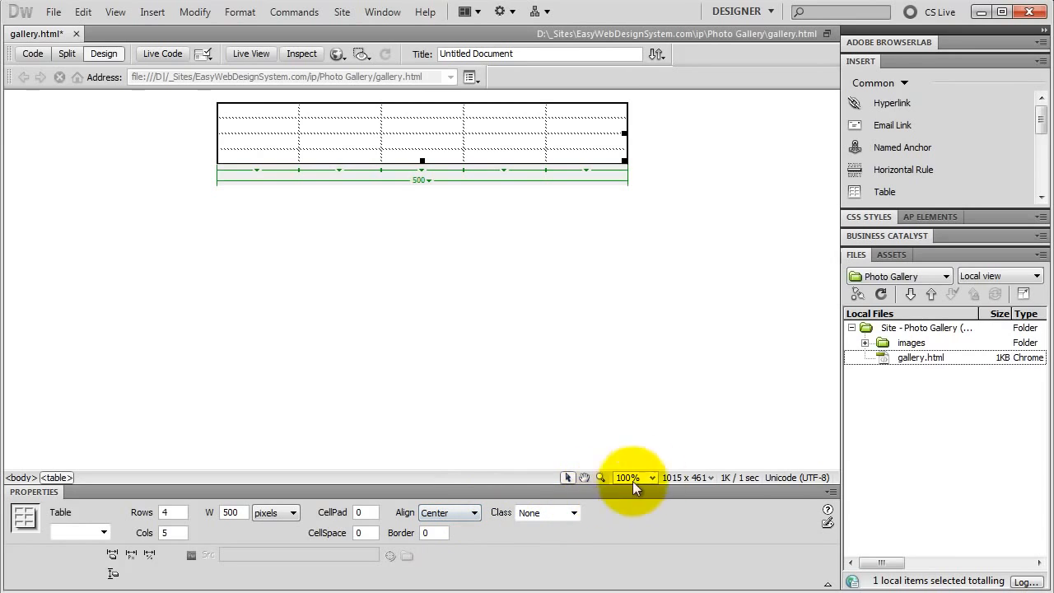
Insert 1.png from the images folder into the table's first cell with alternate text 1.
{"action": "left_click", "coordinate": [864, 342]}
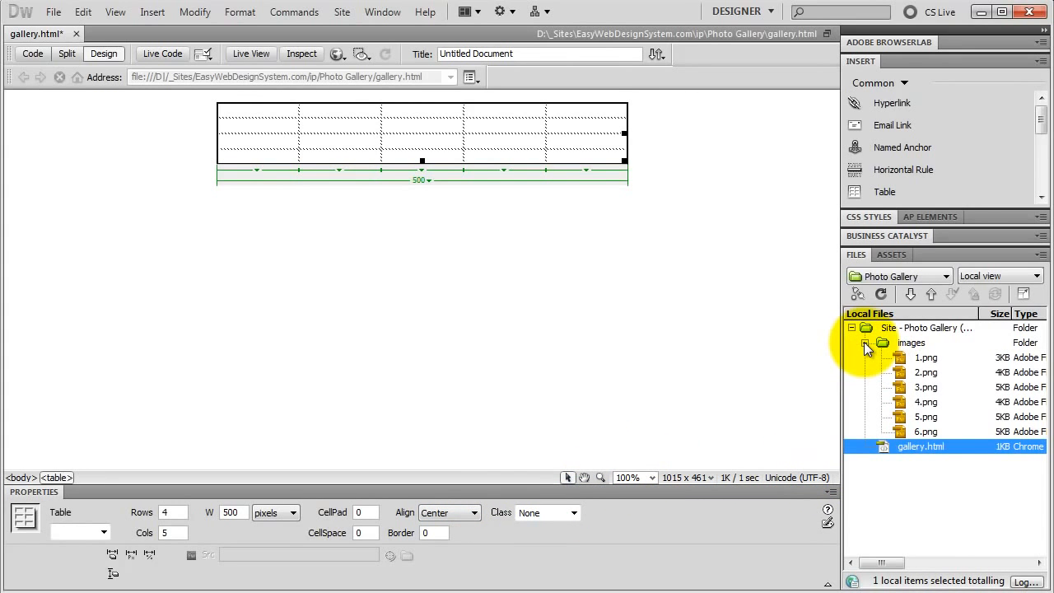
{"action": "left_click", "coordinate": [930, 358]}
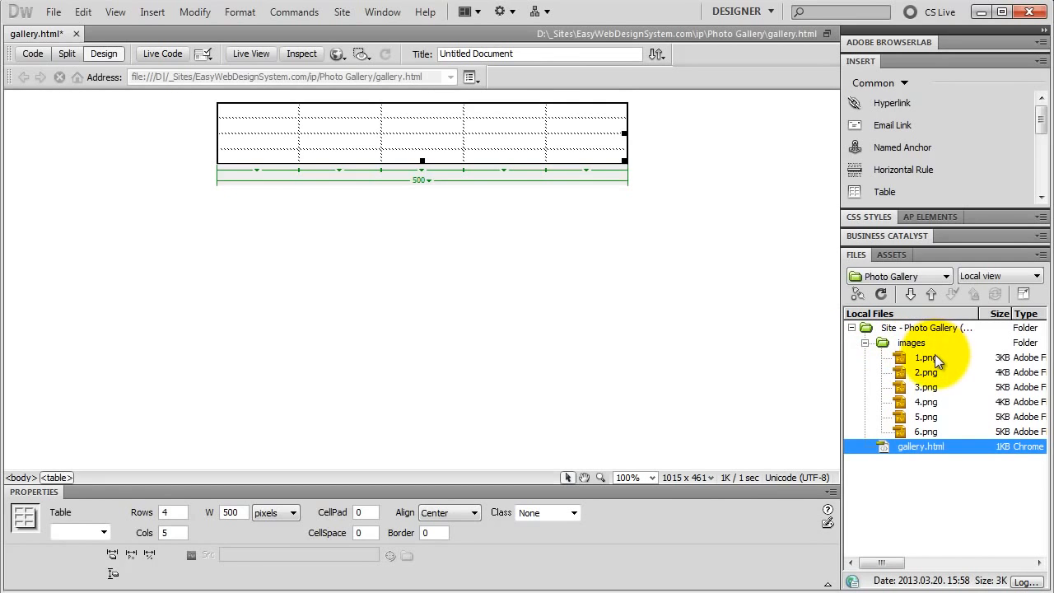
{"action": "left_click_drag", "start_coordinate": [927, 358], "coordinate": [259, 107]}
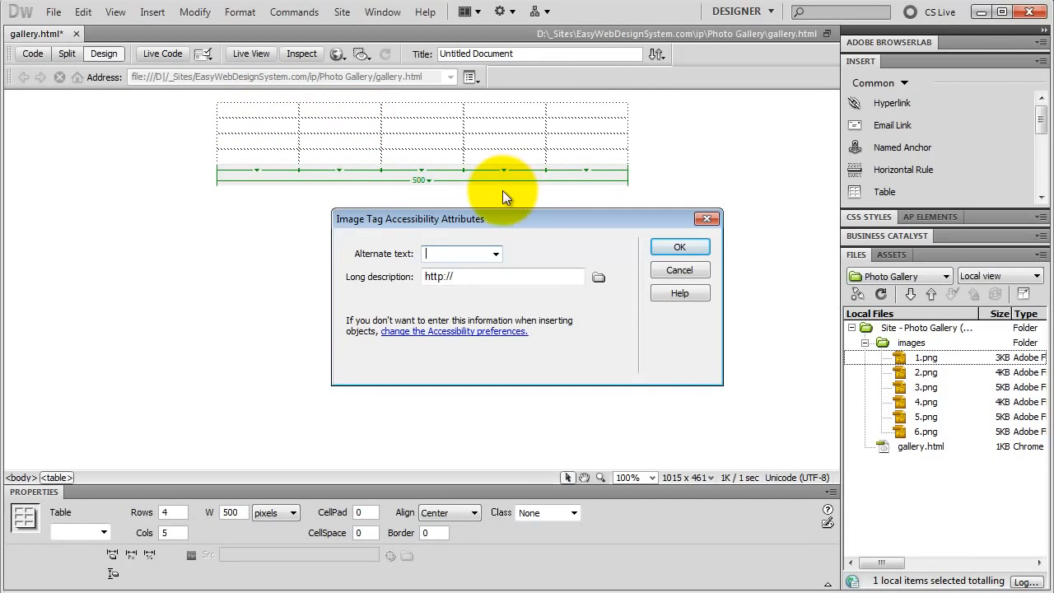
{"action": "type", "text": "1"}
{"action": "left_click", "coordinate": [687, 247]}
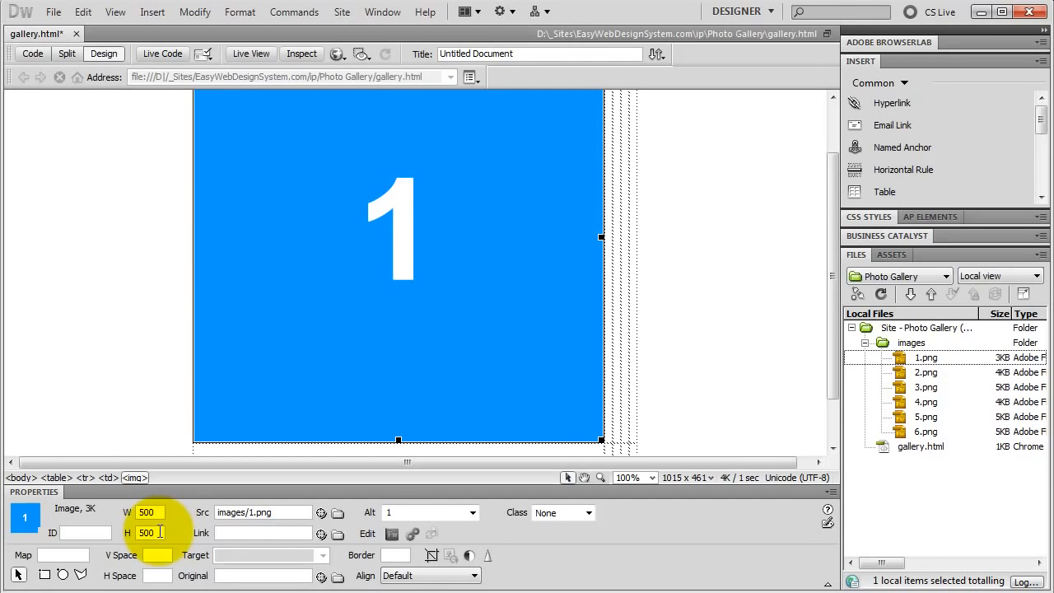
Set the width and height of image 1 to 150 each.
{"action": "double_click", "coordinate": [156, 512]}
{"action": "type", "text": "15"}
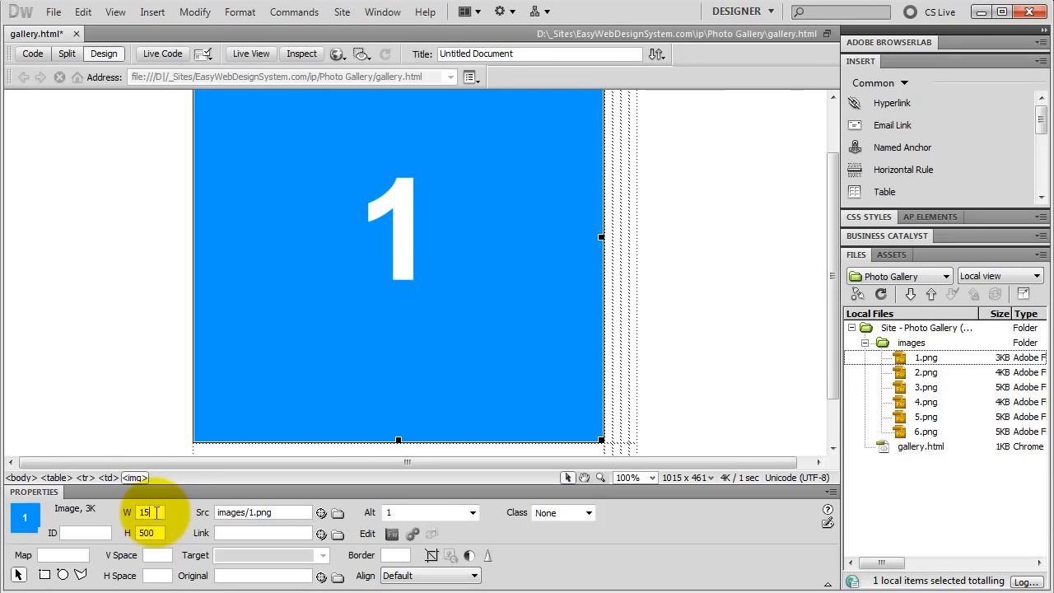
{"action": "type", "text": "0"}
{"action": "double_click", "coordinate": [157, 533]}
{"action": "type", "text": "15"}
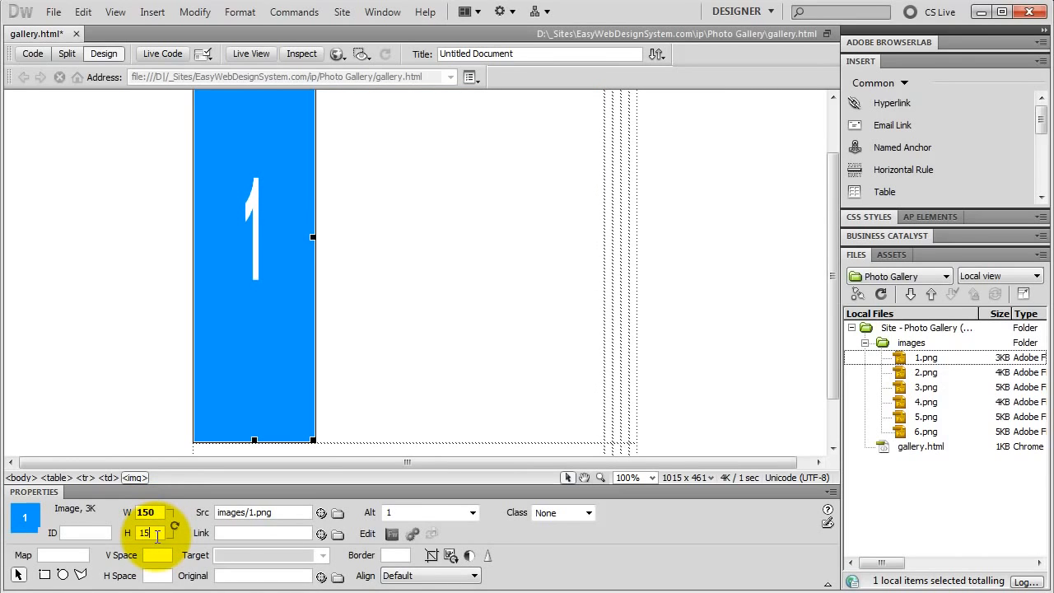
{"action": "type", "text": "0"}
{"action": "key", "text": "Return"}
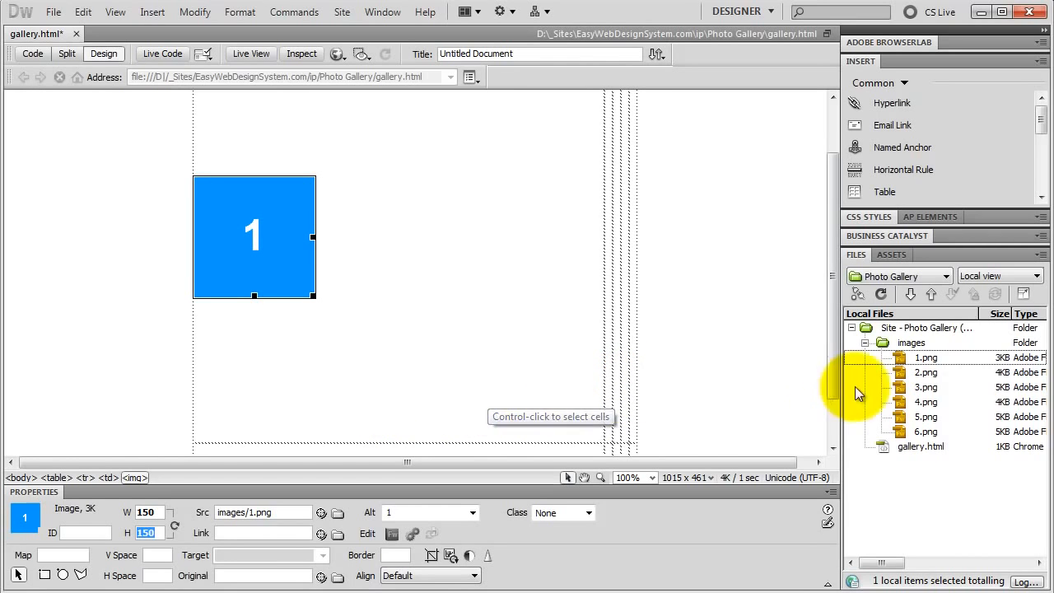
Insert 2.png into the third column of the table's first row with alternate text 2.
{"action": "left_click", "coordinate": [922, 376]}
{"action": "left_click_drag", "start_coordinate": [922, 376], "coordinate": [617, 262]}
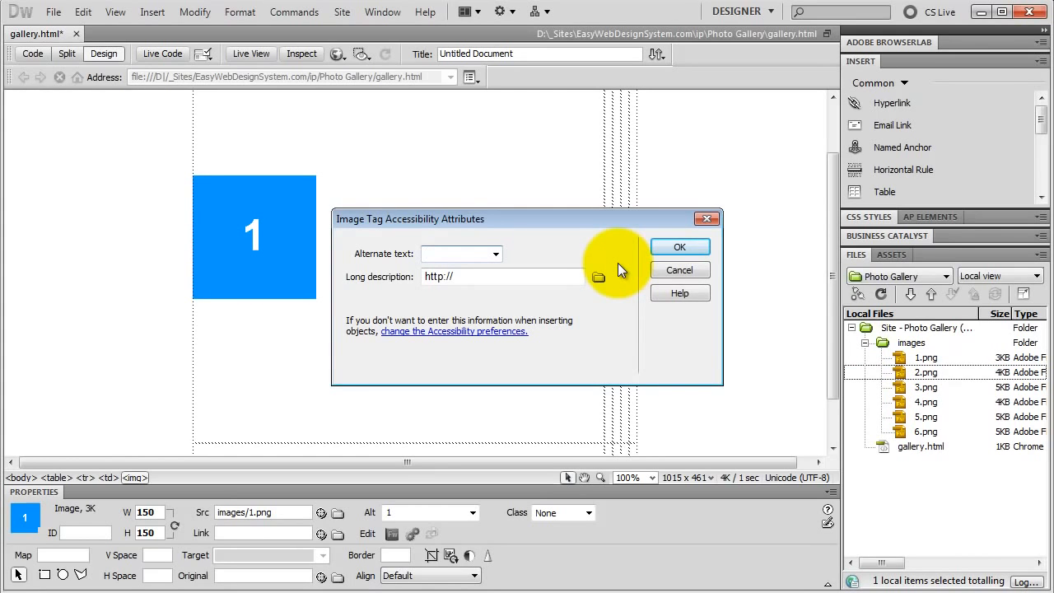
{"action": "type", "text": "2"}
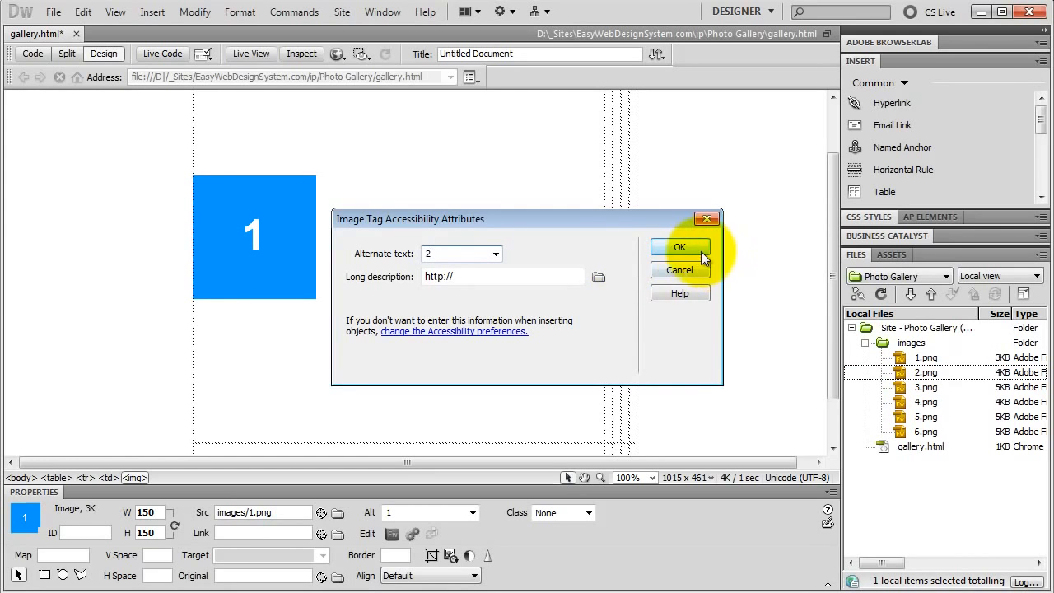
{"action": "left_click", "coordinate": [679, 247]}
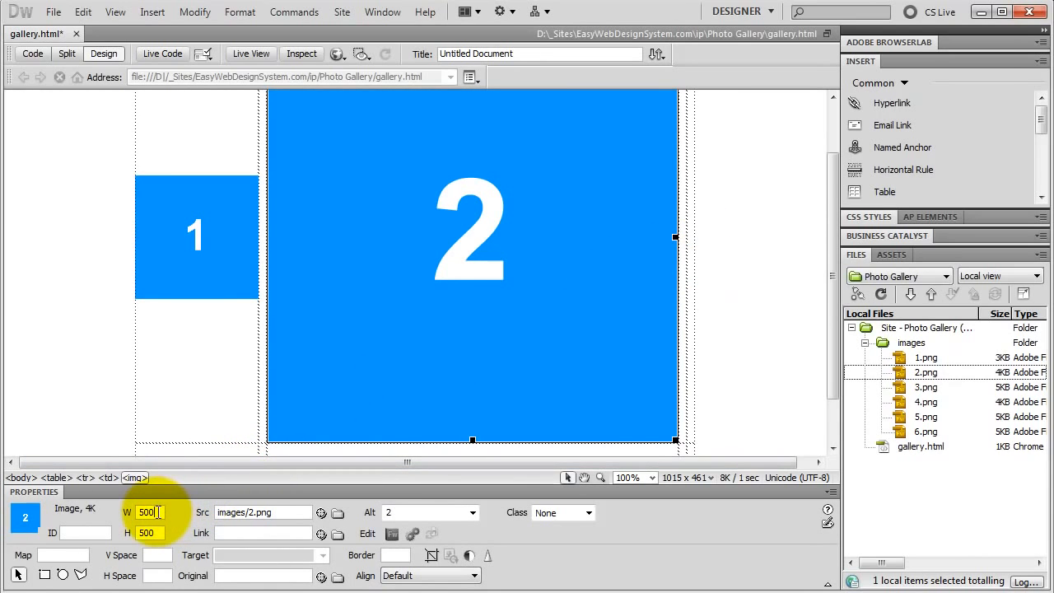
Set the width and height of image 2 to 150 each.
{"action": "double_click", "coordinate": [157, 512]}
{"action": "type", "text": "150"}
{"action": "left_click", "coordinate": [155, 533]}
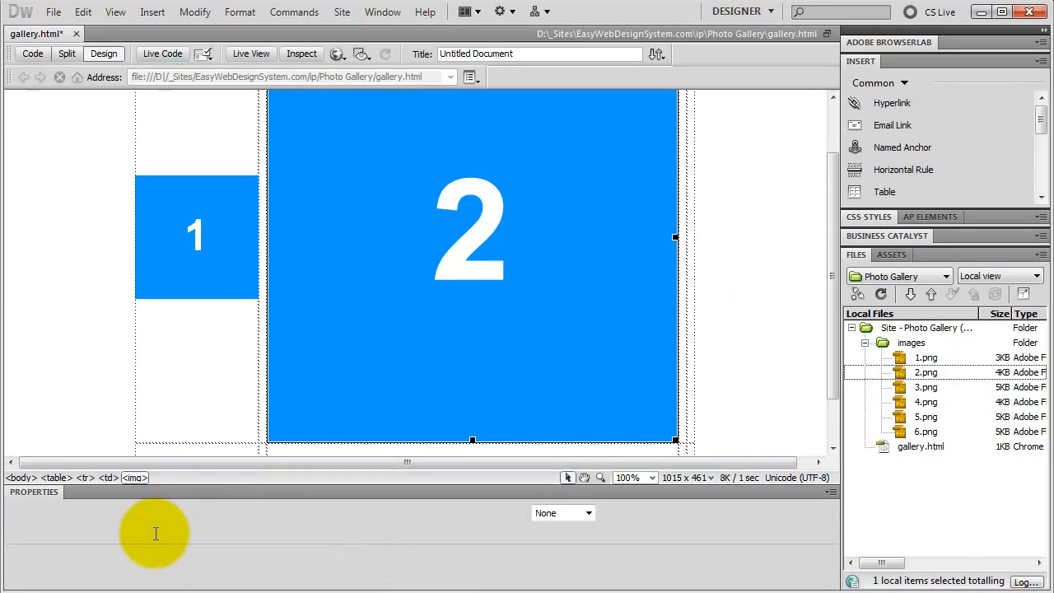
{"action": "double_click", "coordinate": [156, 533]}
{"action": "type", "text": "150"}
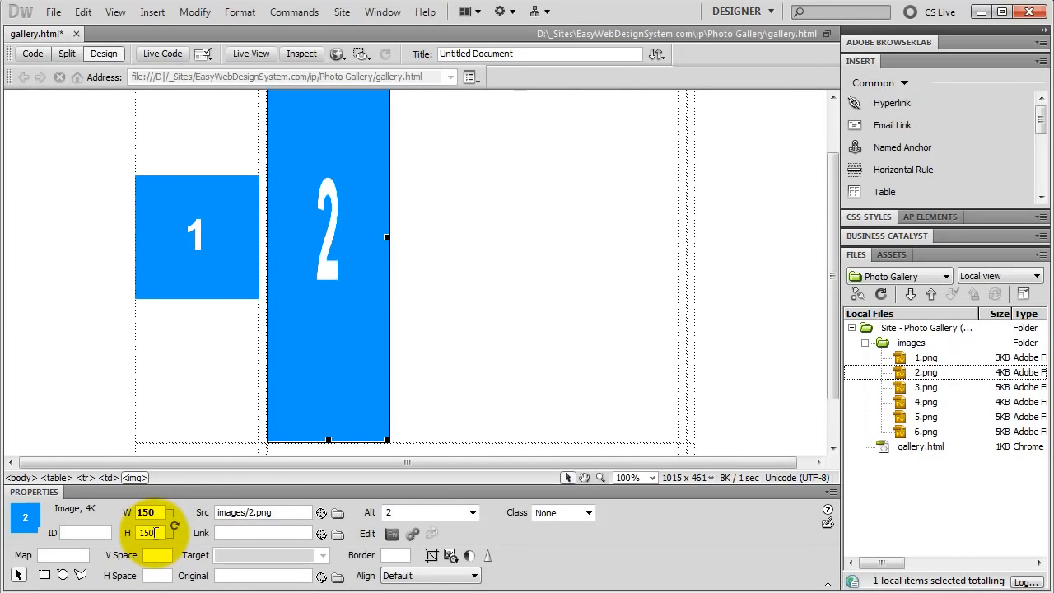
{"action": "key", "text": "Return"}
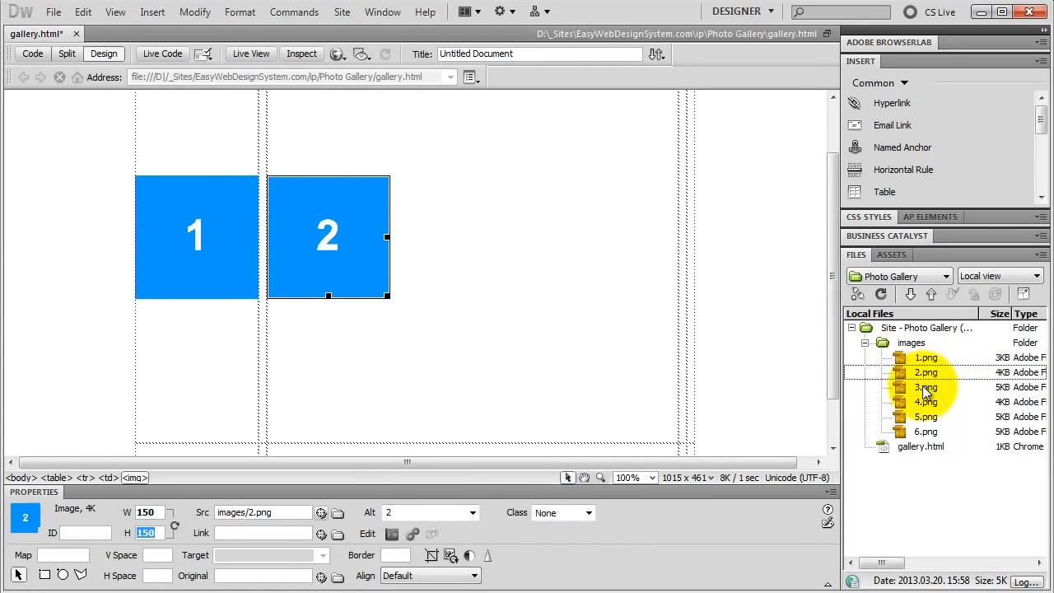
Insert 3.png into the last cell of the first row with alternate text 3, and resize it to 150 by 150.
{"action": "left_click_drag", "start_coordinate": [925, 386], "coordinate": [690, 241]}
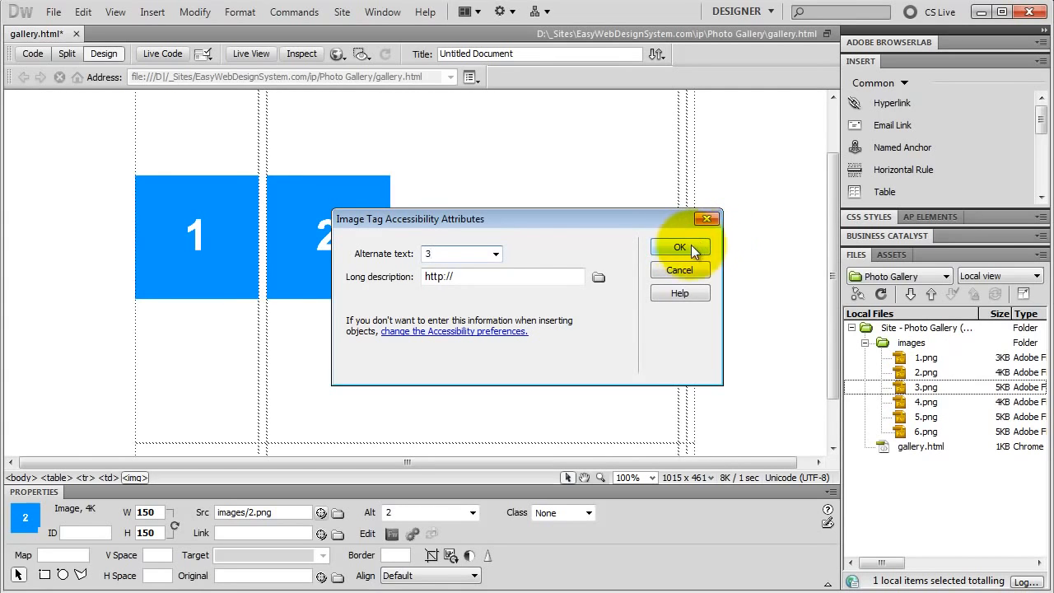
{"action": "left_click", "coordinate": [677, 246]}
{"action": "double_click", "coordinate": [156, 512]}
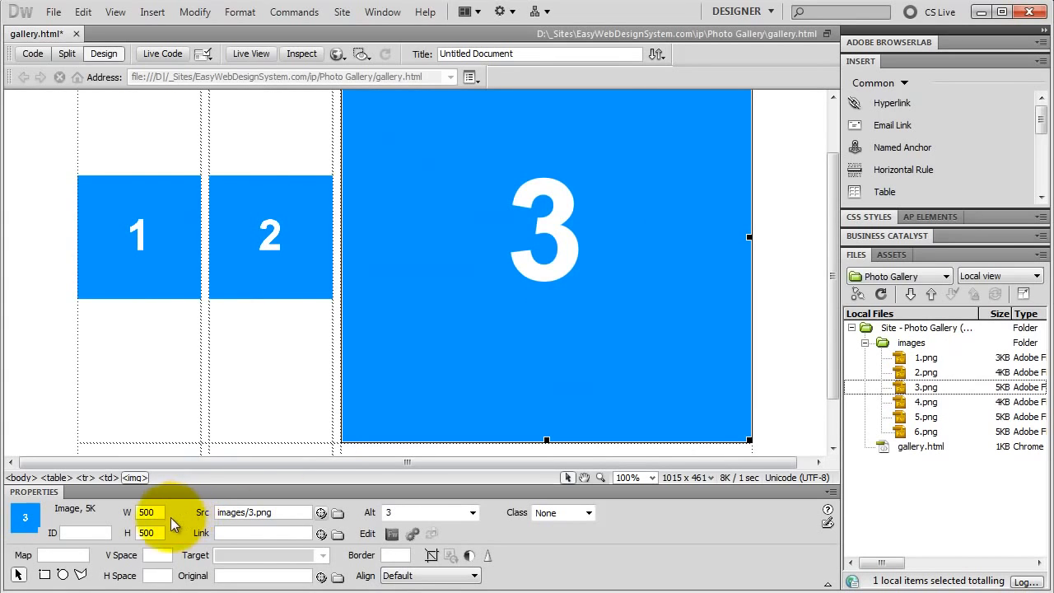
{"action": "type", "text": "150"}
{"action": "double_click", "coordinate": [156, 533]}
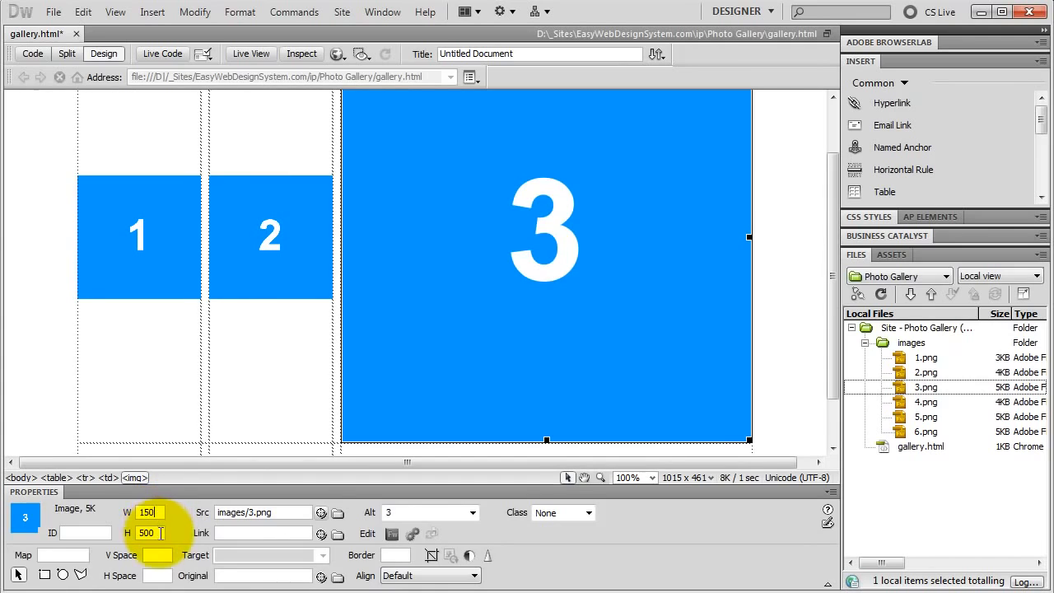
{"action": "type", "text": "150"}
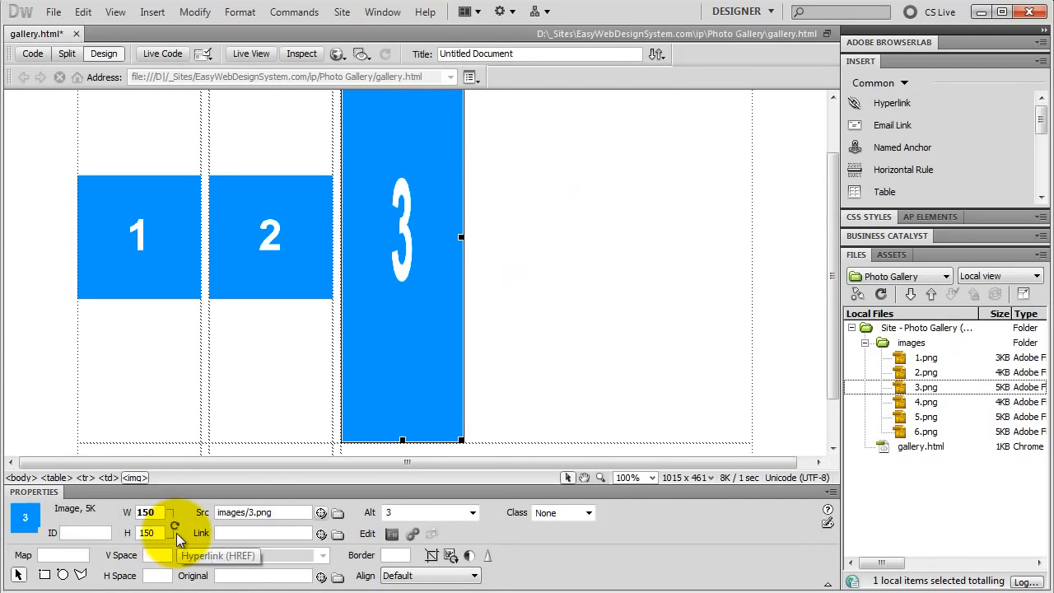
{"action": "key", "text": "Return"}
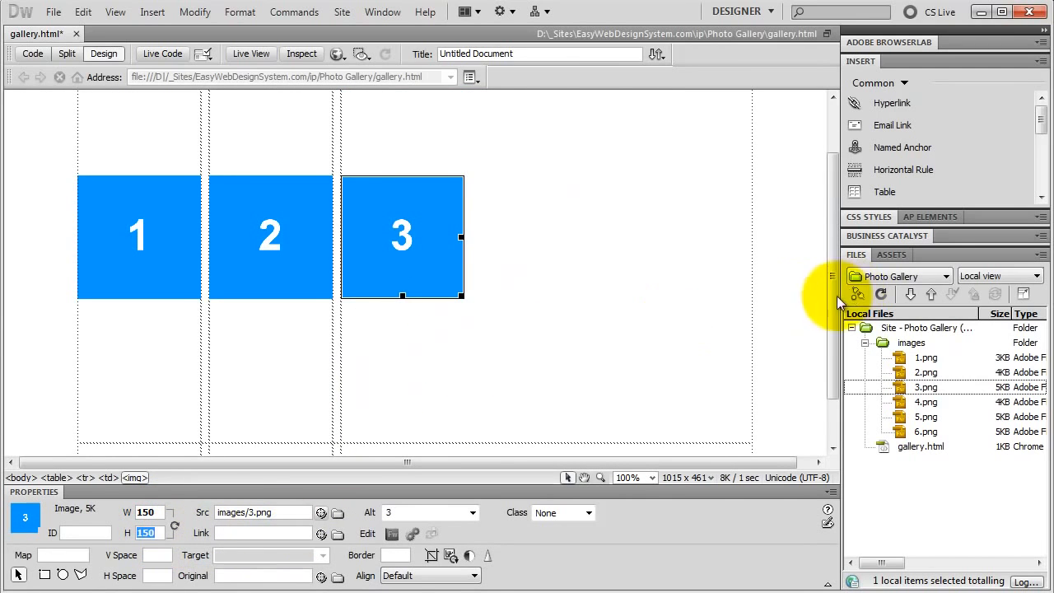
{"action": "left_click", "coordinate": [176, 374]}
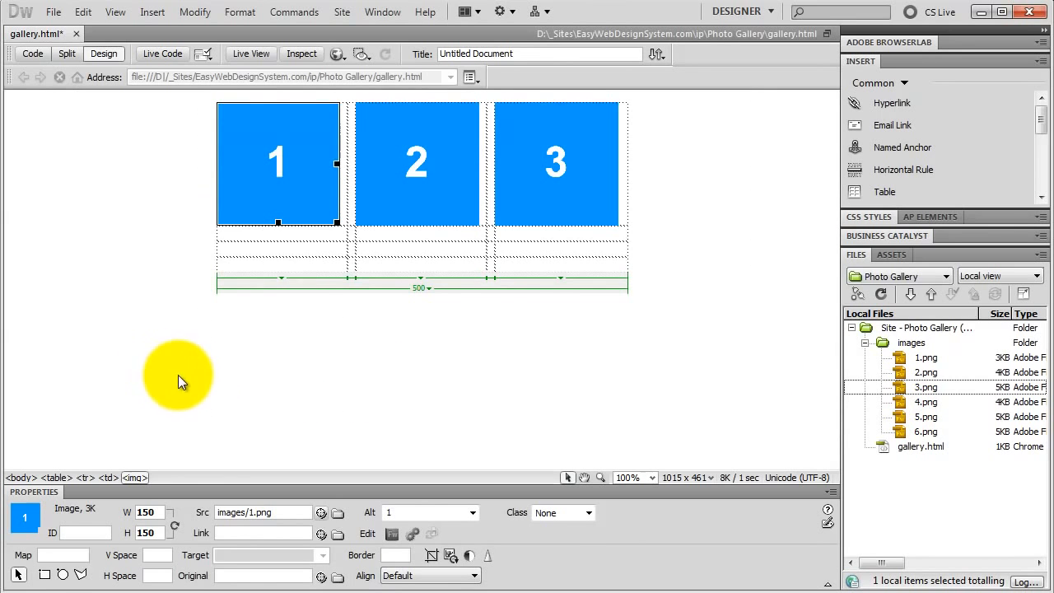
Insert 4.png into the first cell of the table's third row with alternate text 4.
{"action": "left_click", "coordinate": [251, 248]}
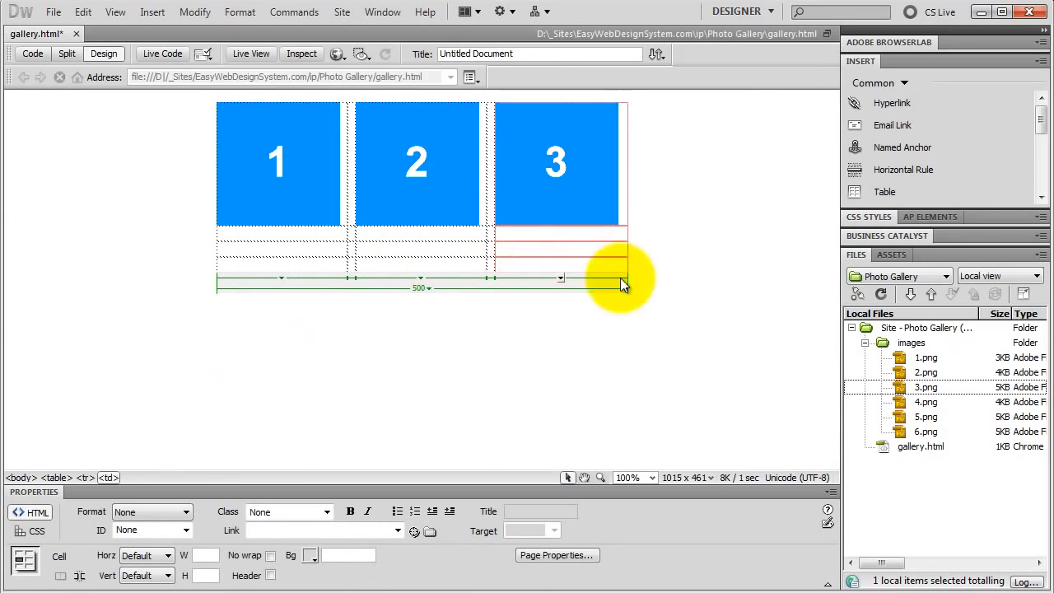
{"action": "left_click", "coordinate": [926, 402]}
{"action": "left_click_drag", "start_coordinate": [926, 401], "coordinate": [233, 251]}
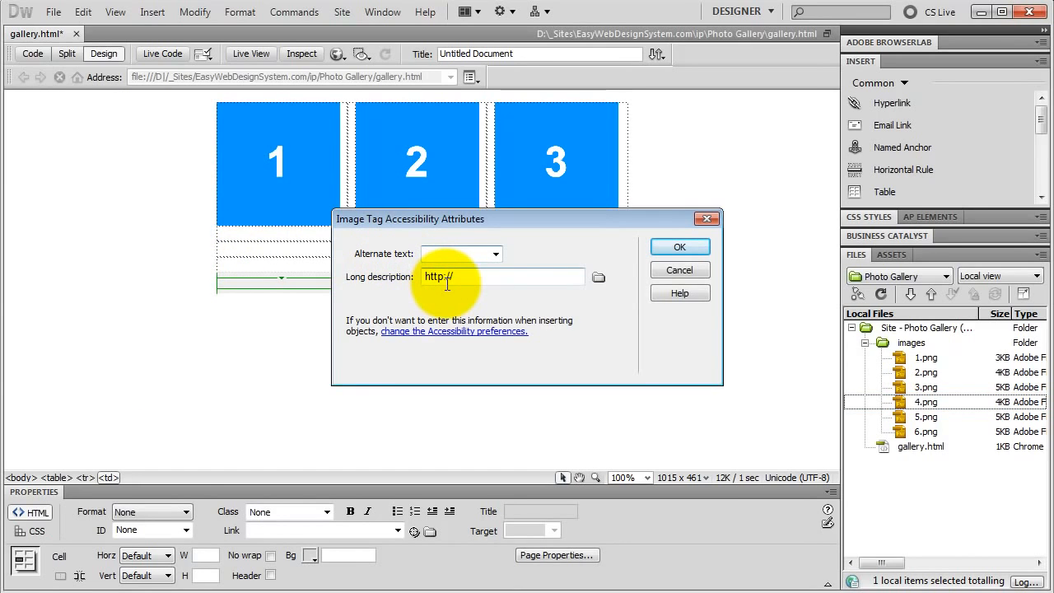
{"action": "type", "text": "4"}
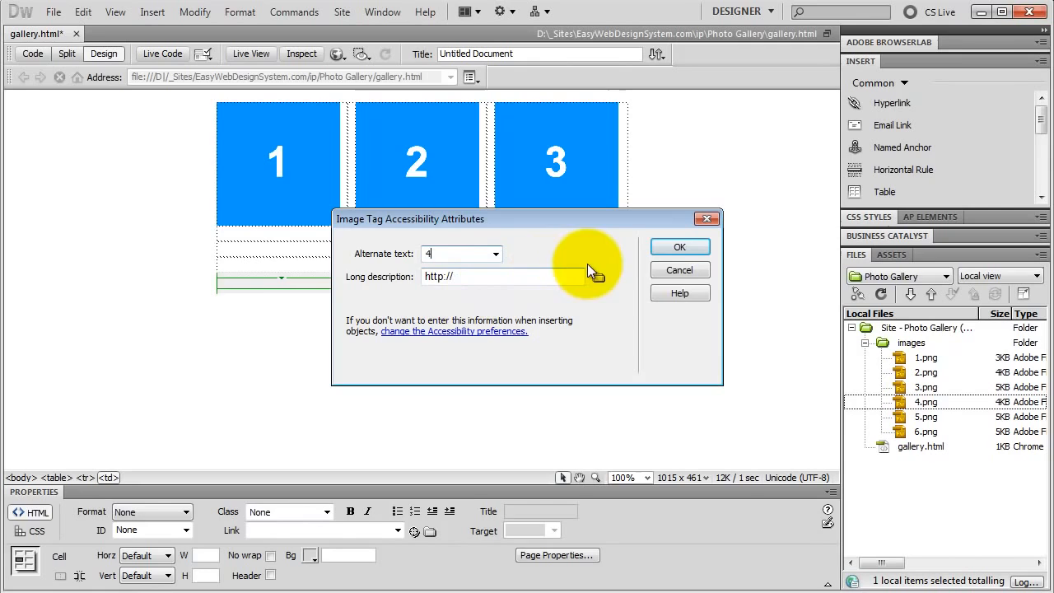
{"action": "left_click", "coordinate": [671, 249]}
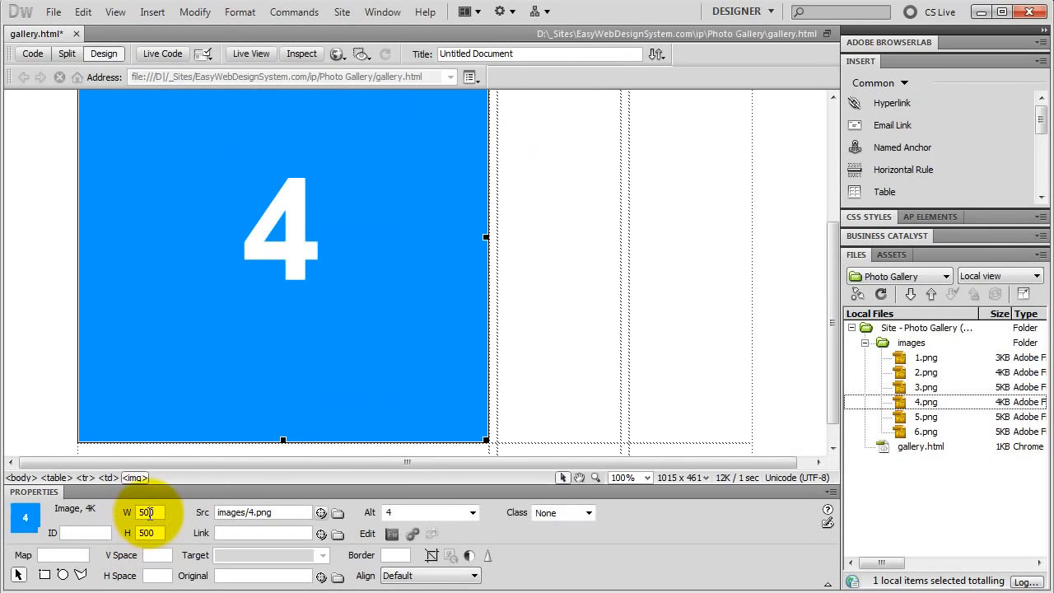
Set the width and height of image 4 to 150 each.
{"action": "double_click", "coordinate": [149, 512]}
{"action": "type", "text": "150"}
{"action": "double_click", "coordinate": [149, 533]}
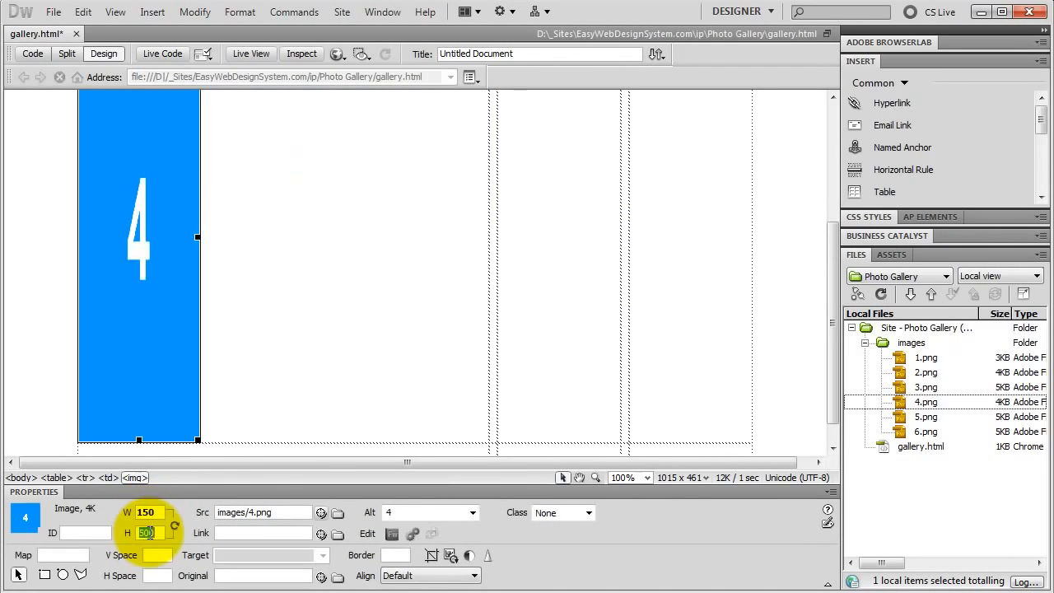
{"action": "type", "text": "150"}
{"action": "key", "text": "Return"}
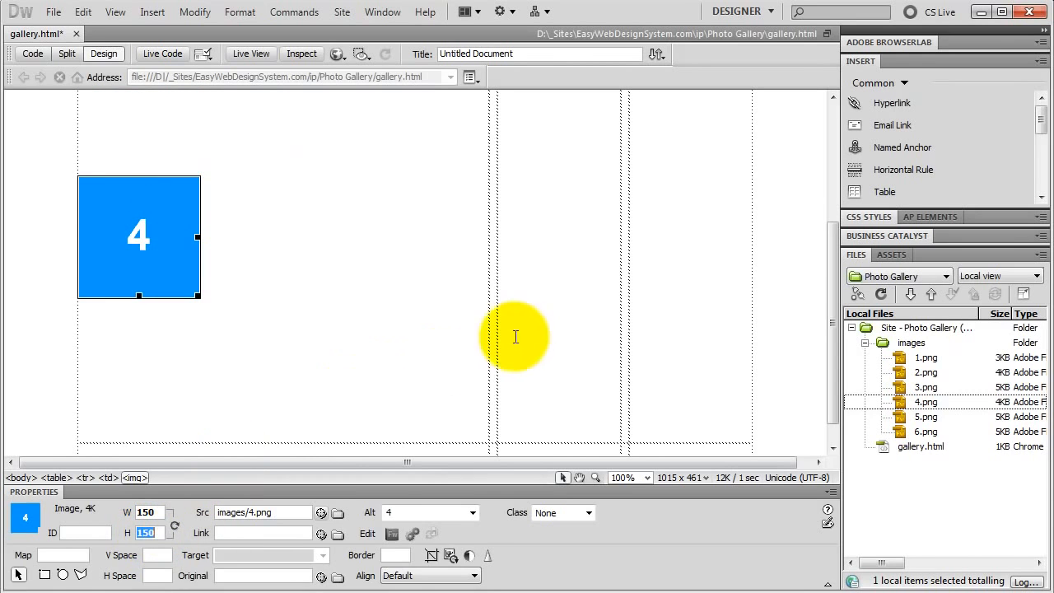
Insert 5.png into the third column of the table's third row with alternate text 5.
{"action": "left_click", "coordinate": [545, 242]}
{"action": "left_click_drag", "start_coordinate": [922, 416], "coordinate": [418, 293]}
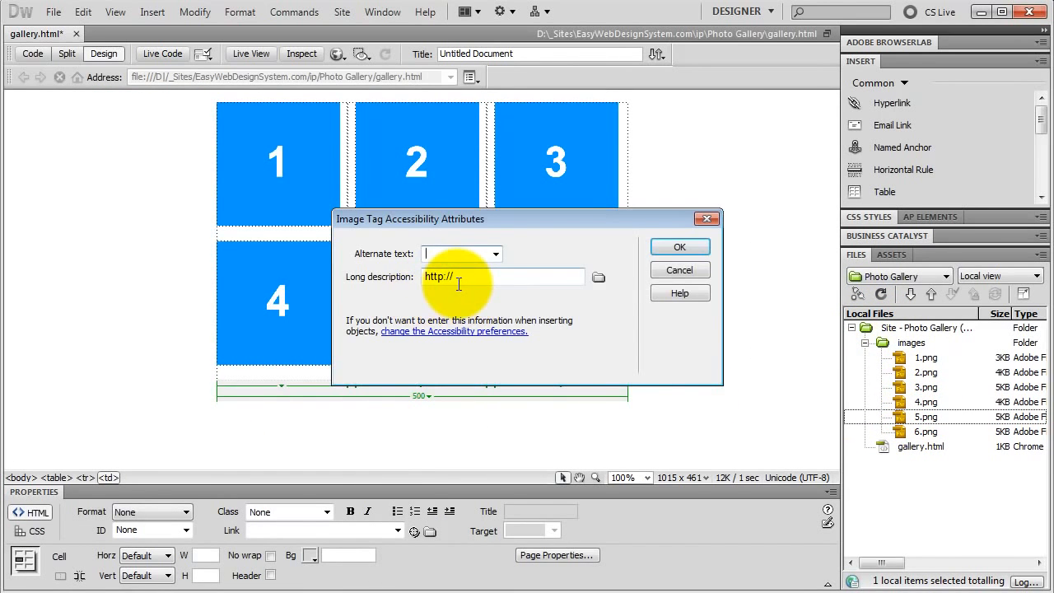
{"action": "type", "text": "5"}
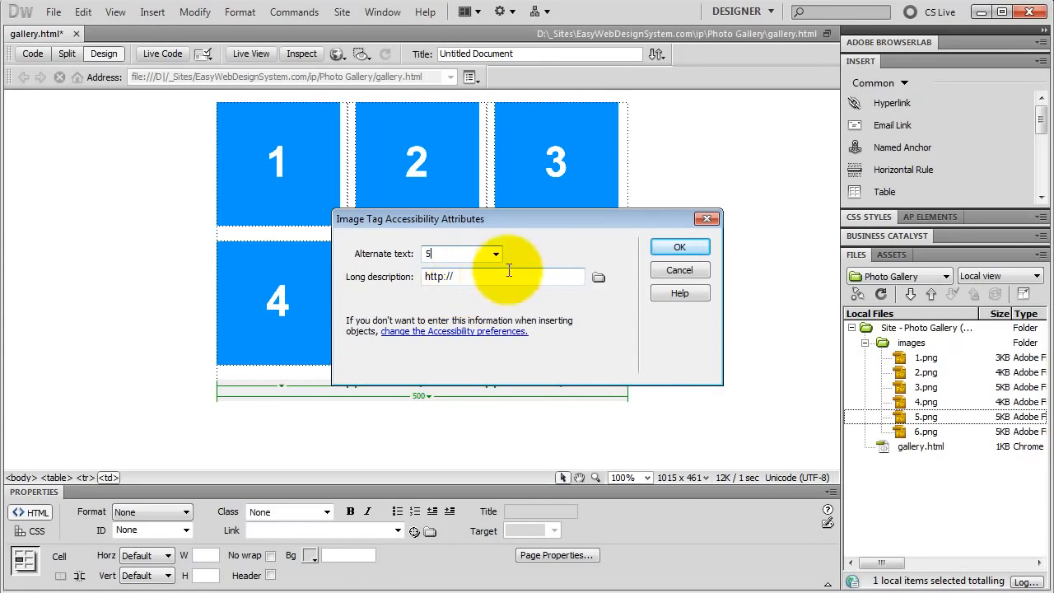
{"action": "left_click", "coordinate": [680, 246]}
Set the width and height of image 5 to 150 each.
{"action": "double_click", "coordinate": [148, 512]}
{"action": "type", "text": "150"}
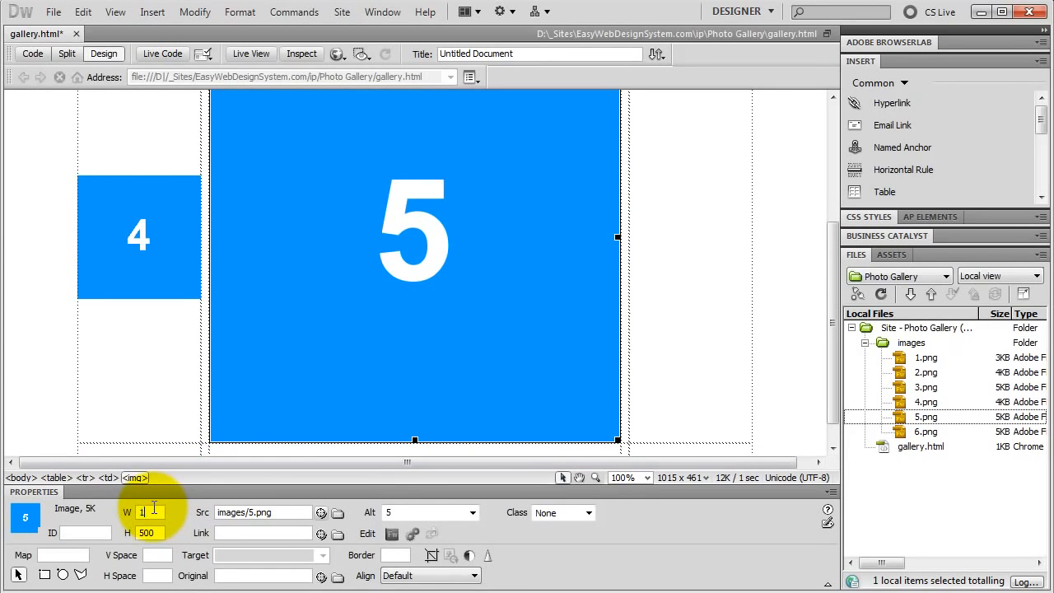
{"action": "double_click", "coordinate": [153, 532]}
{"action": "type", "text": "150"}
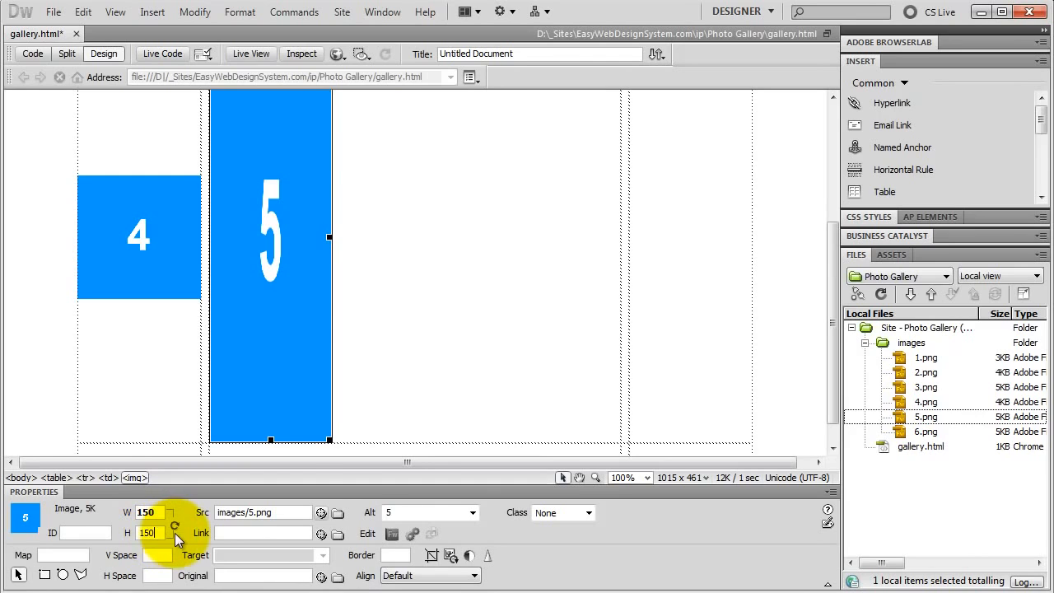
{"action": "key", "text": "Return"}
Insert 6.png into the last cell of the third row with alternate text 6.
{"action": "left_click", "coordinate": [672, 261]}
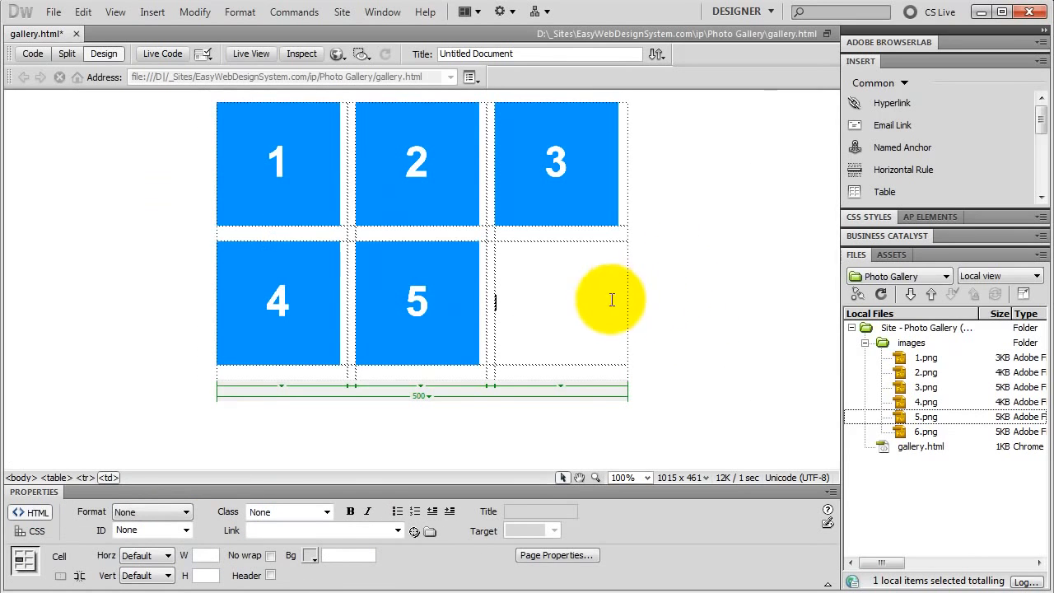
{"action": "left_click_drag", "start_coordinate": [918, 432], "coordinate": [548, 301]}
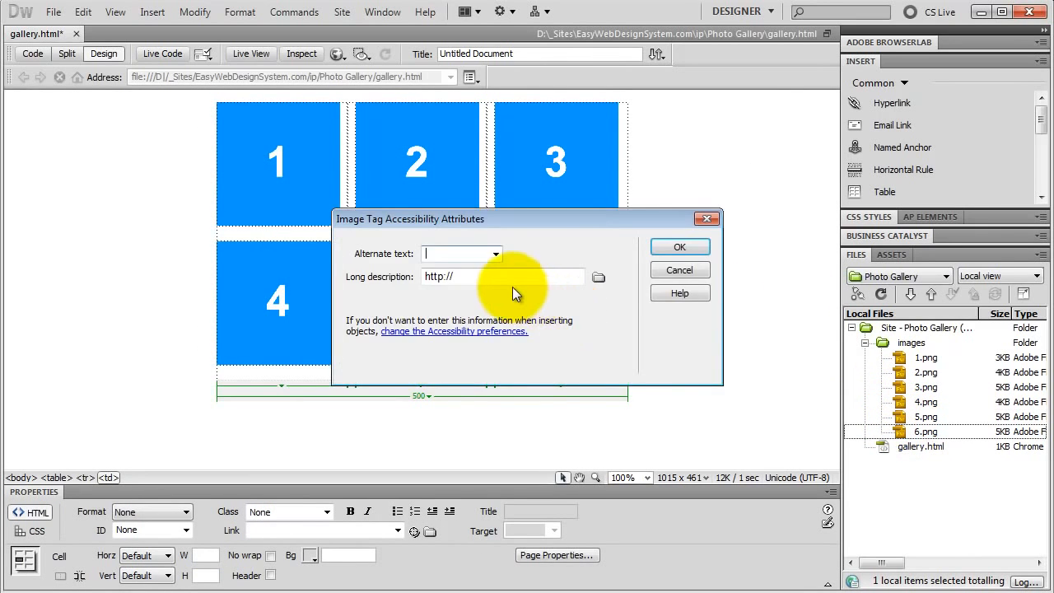
{"action": "type", "text": "6"}
{"action": "left_click", "coordinate": [679, 247]}
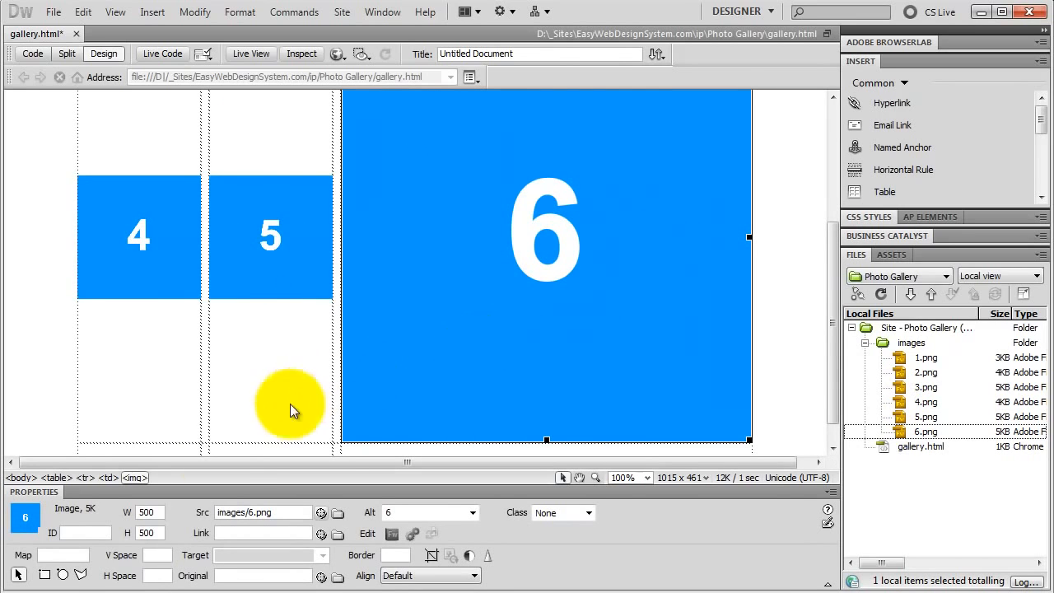
Set the width and height of image 6 to 150 each.
{"action": "double_click", "coordinate": [153, 511]}
{"action": "type", "text": "150"}
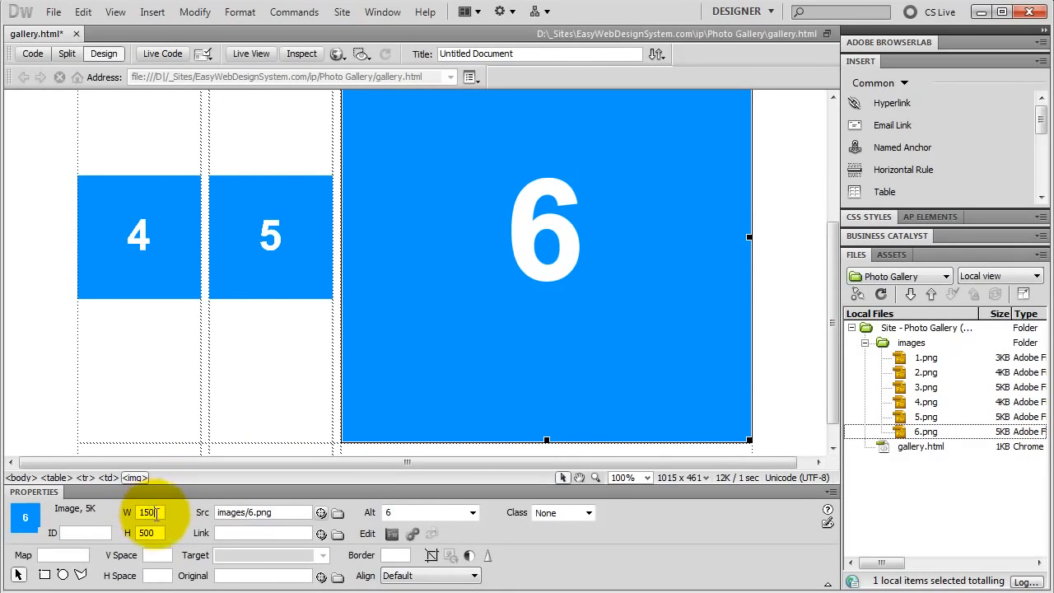
{"action": "double_click", "coordinate": [159, 532]}
{"action": "type", "text": "150"}
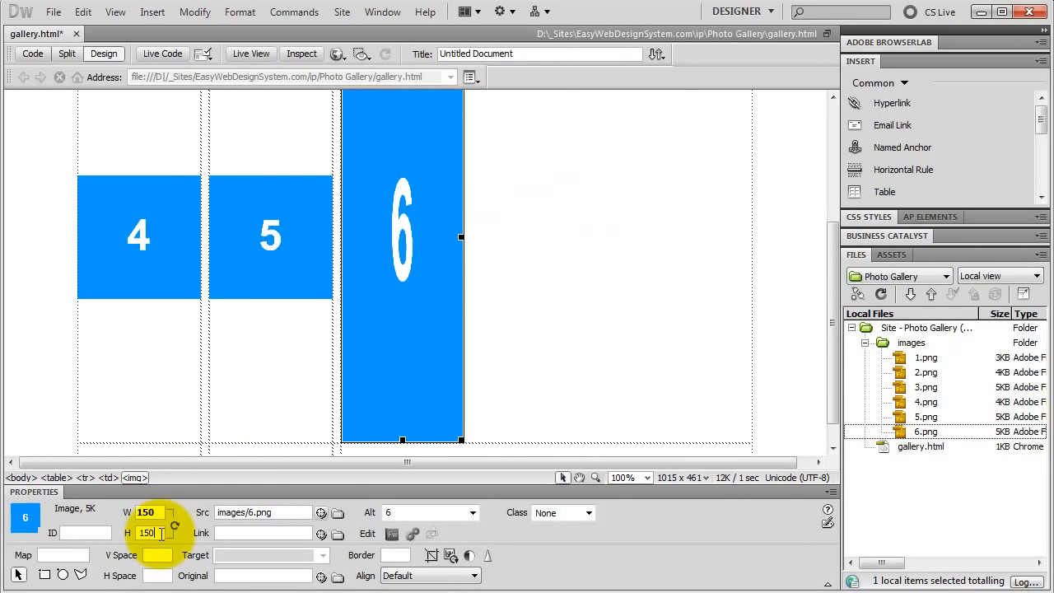
{"action": "key", "text": "Return"}
Set the width of the table column containing images 1 and 4 to 150.
{"action": "left_click", "coordinate": [232, 370]}
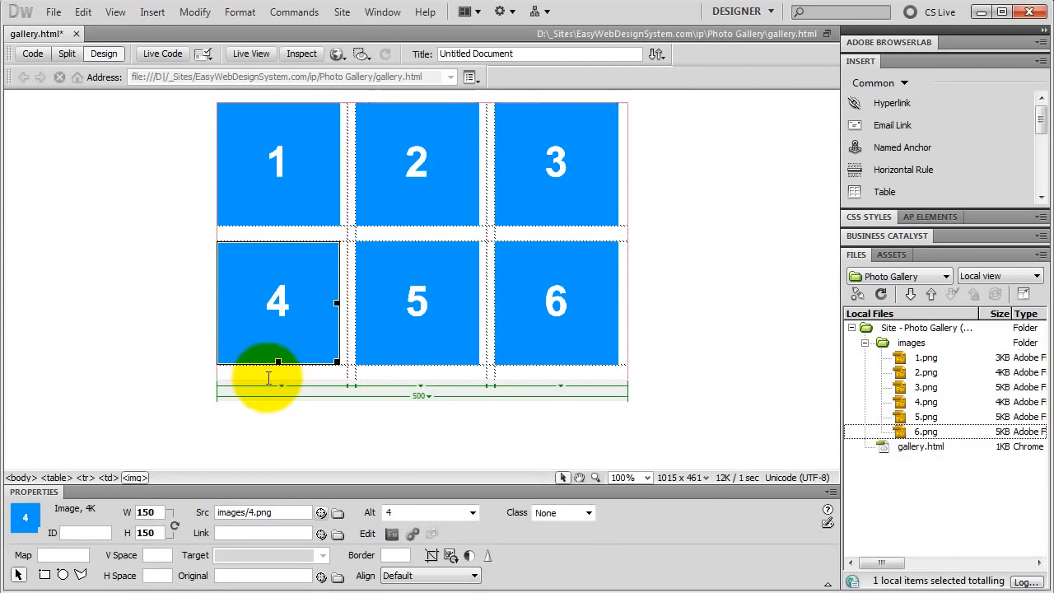
{"action": "left_click", "coordinate": [257, 372]}
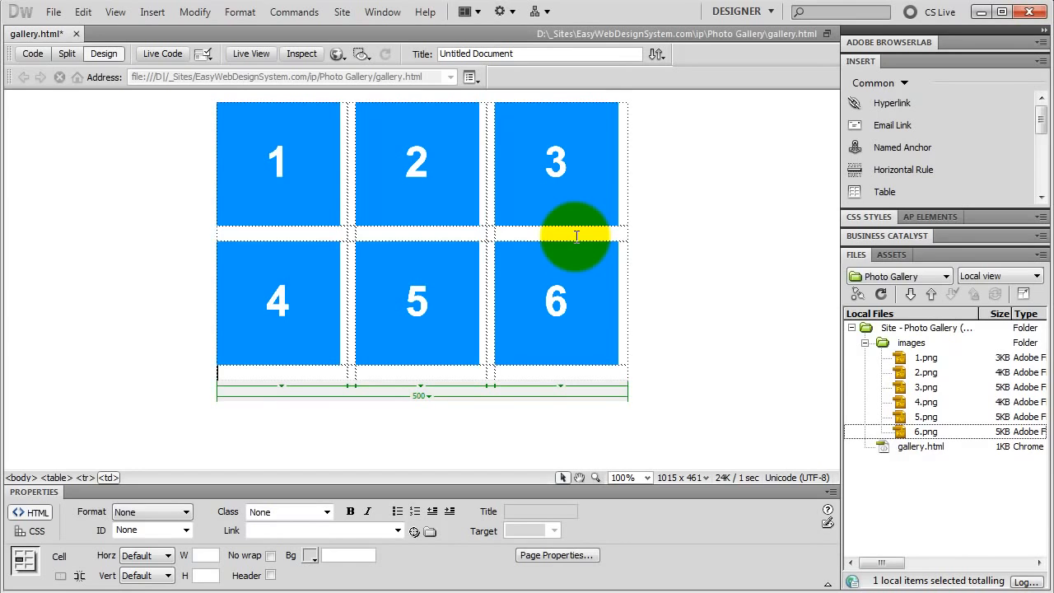
{"action": "left_click", "coordinate": [282, 384]}
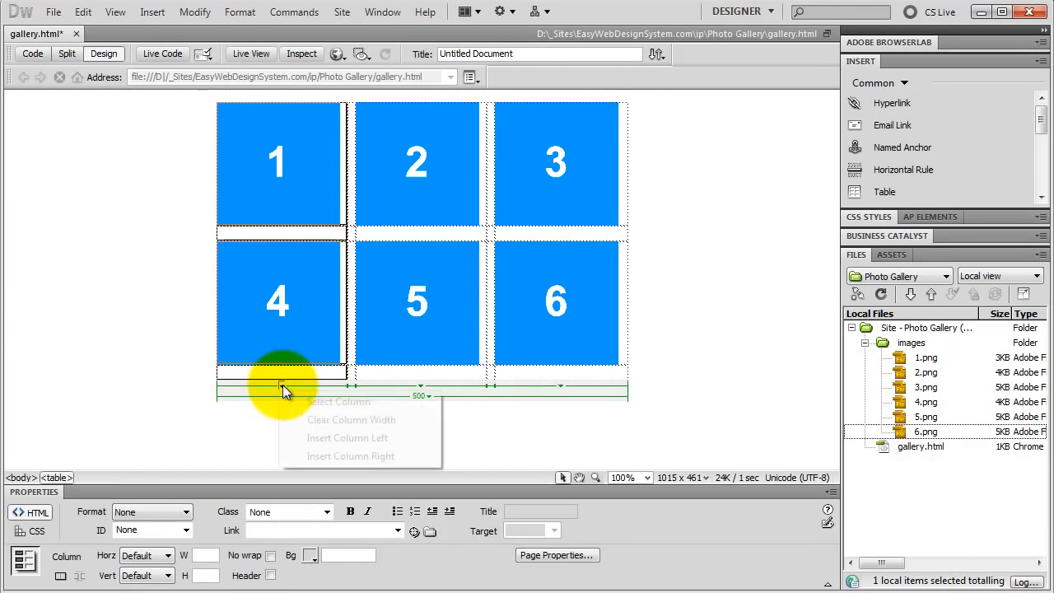
{"action": "left_click", "coordinate": [322, 402]}
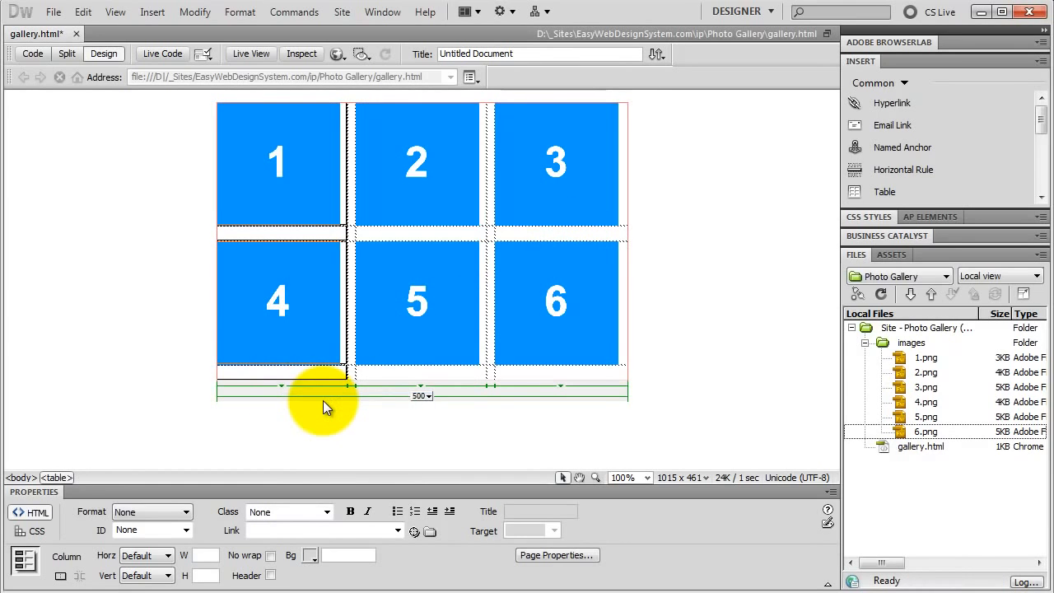
{"action": "left_click", "coordinate": [209, 554]}
{"action": "type", "text": "150"}
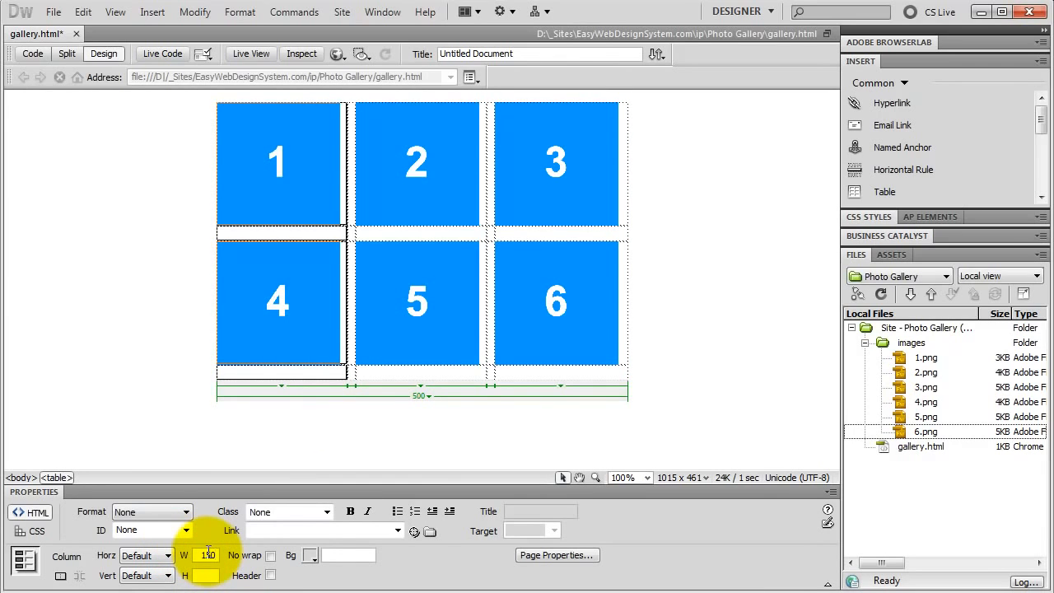
{"action": "key", "text": "Return"}
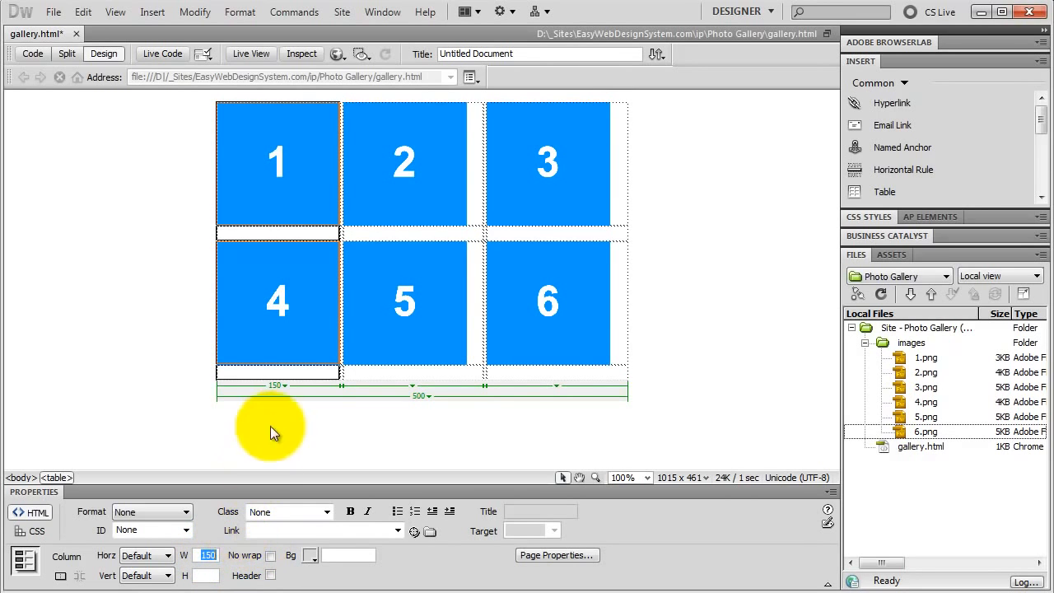
Set the width of the empty spacer column between images 1 and 2 to 25.
{"action": "left_click", "coordinate": [341, 386]}
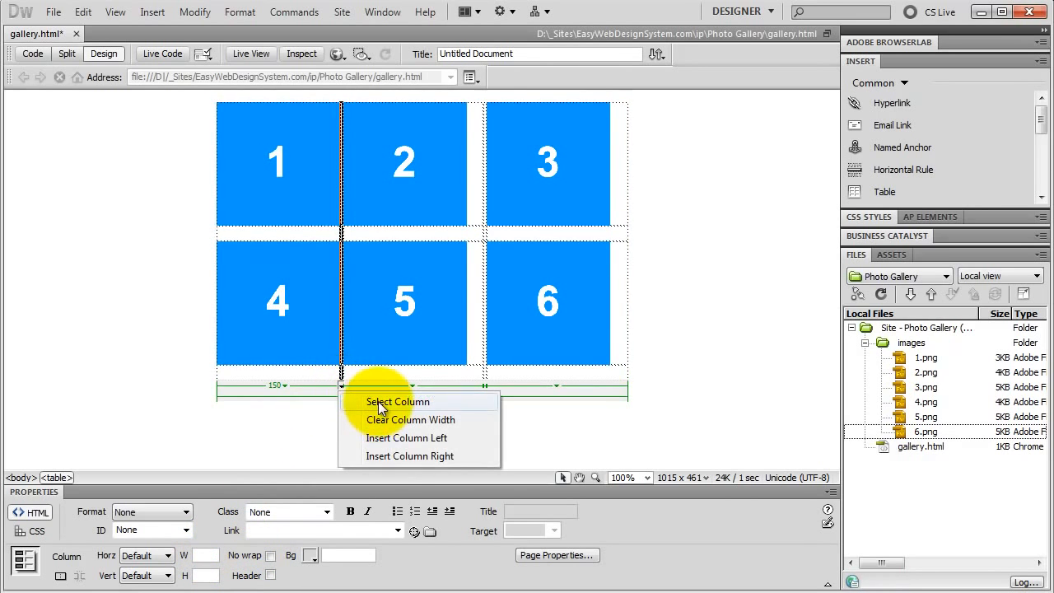
{"action": "left_click", "coordinate": [377, 402]}
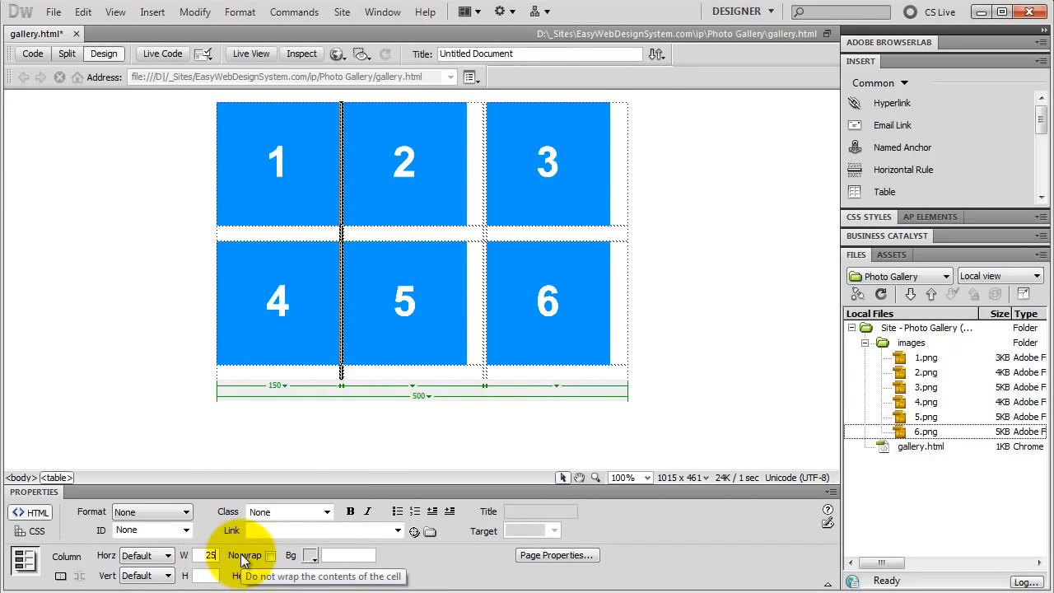
{"action": "key", "text": "Return"}
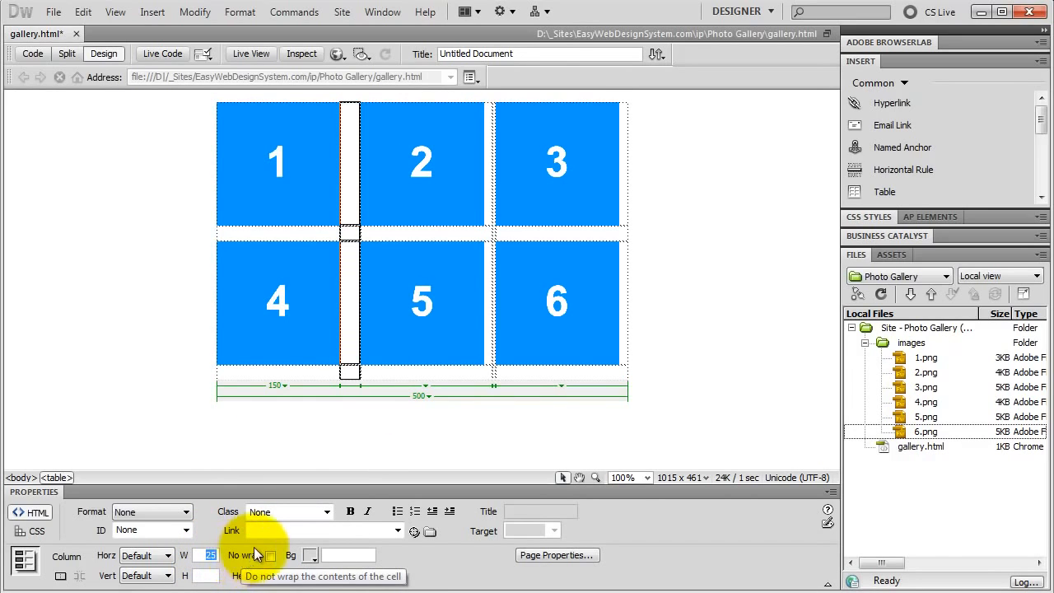
Set the width of the table column containing images 2 and 5 to 150.
{"action": "left_click", "coordinate": [426, 387]}
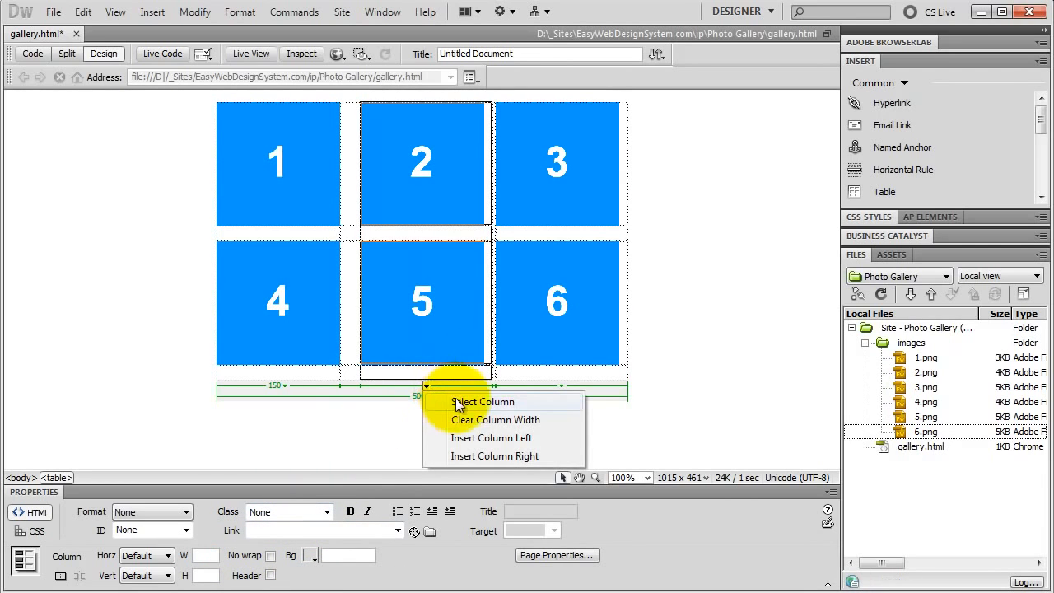
{"action": "left_click", "coordinate": [466, 403]}
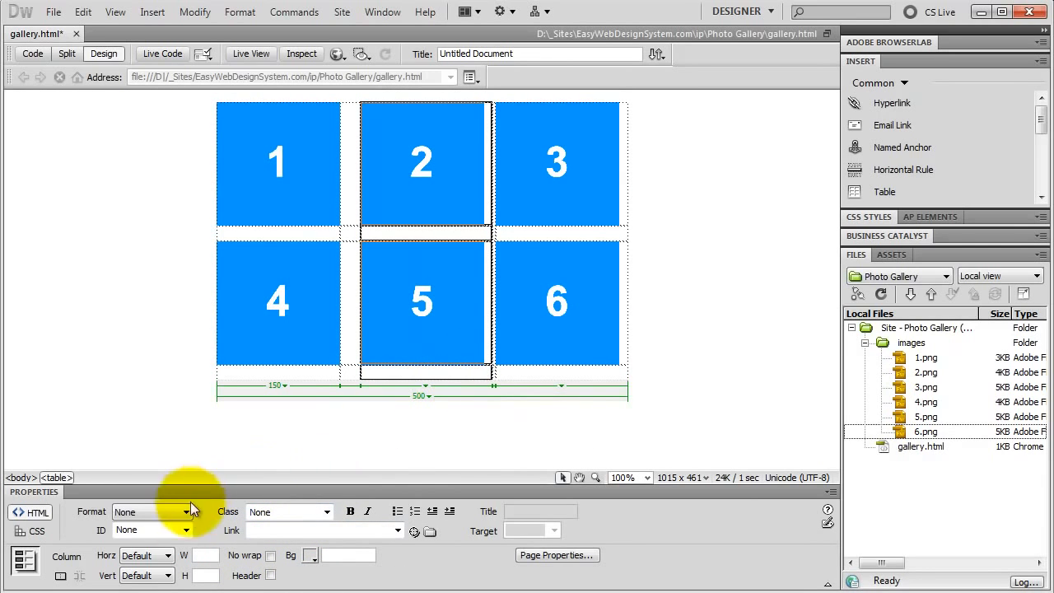
{"action": "left_click", "coordinate": [208, 555]}
{"action": "type", "text": "150"}
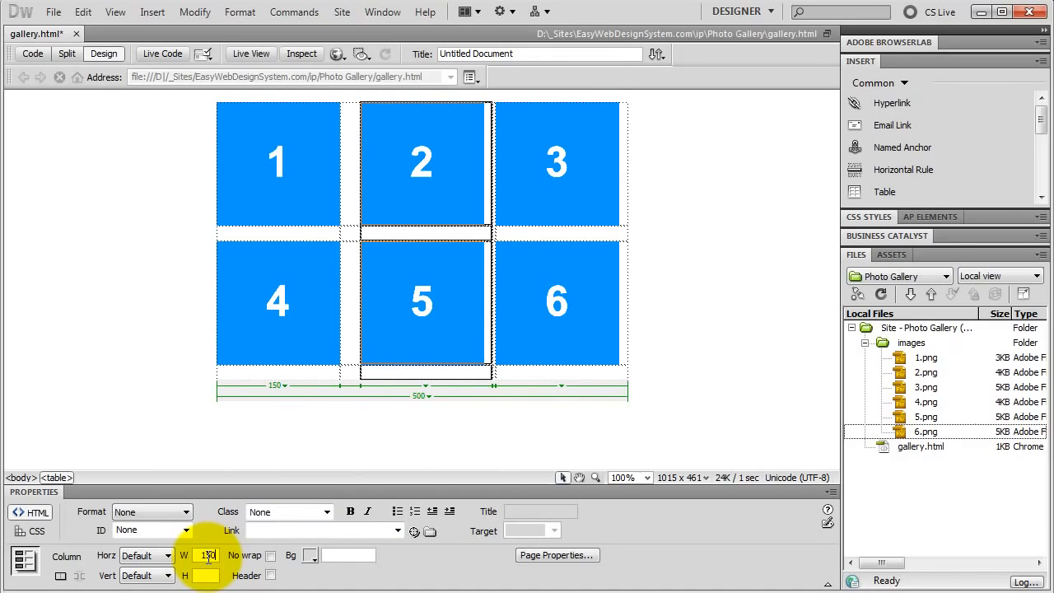
{"action": "key", "text": "Return"}
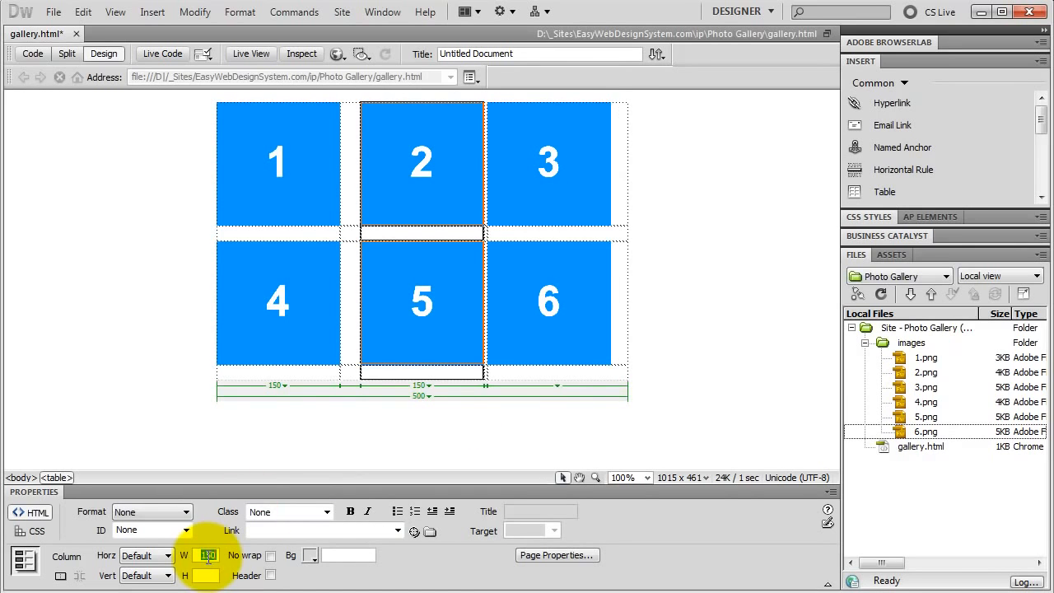
Set the width of the empty spacer column between images 2 and 3 to 25.
{"action": "left_click", "coordinate": [487, 385]}
{"action": "left_click", "coordinate": [527, 402]}
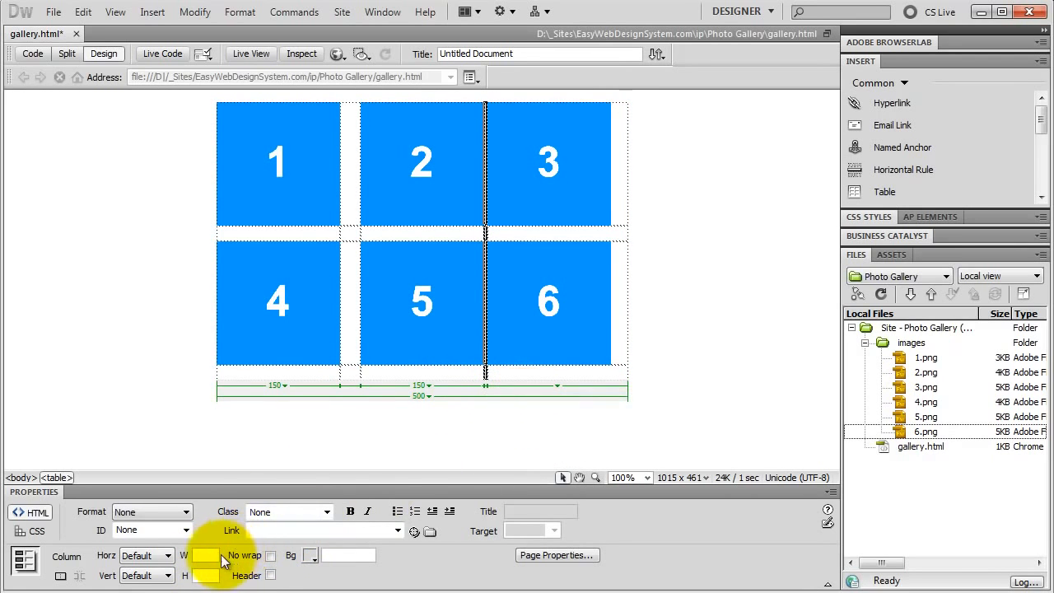
{"action": "left_click", "coordinate": [210, 556]}
{"action": "type", "text": "2"}
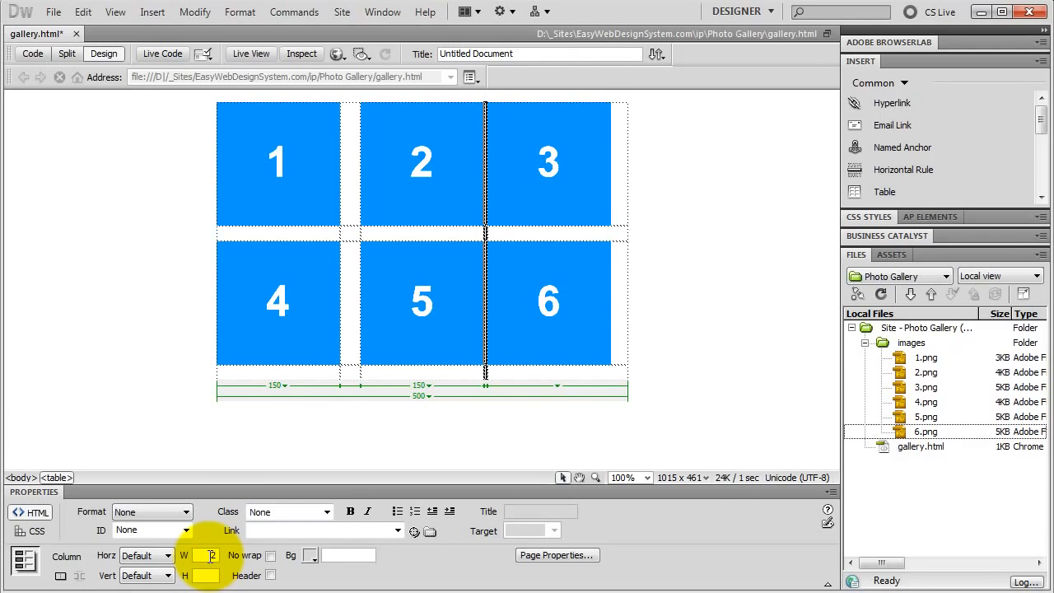
{"action": "type", "text": "5"}
{"action": "key", "text": "Return"}
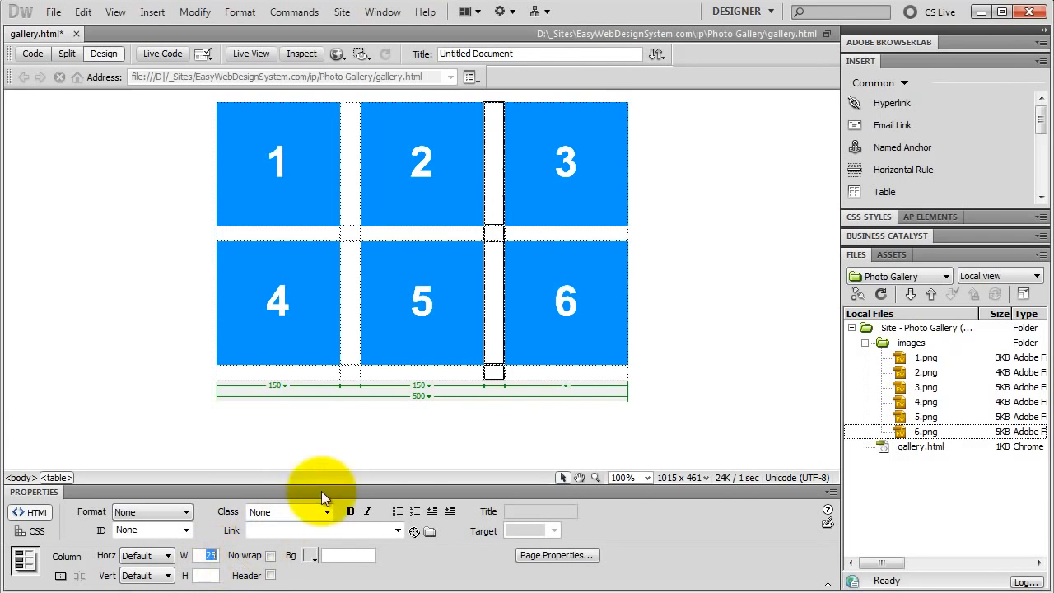
Set the width of the table column containing images 3 and 6 to 150.
{"action": "left_click", "coordinate": [565, 386]}
{"action": "left_click", "coordinate": [588, 401]}
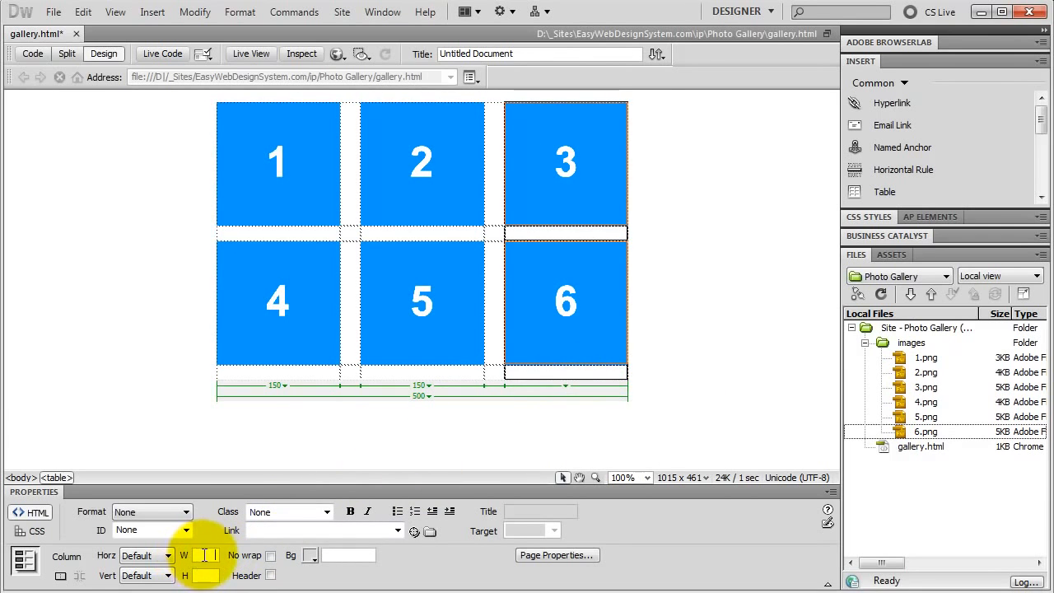
{"action": "key", "text": "Return"}
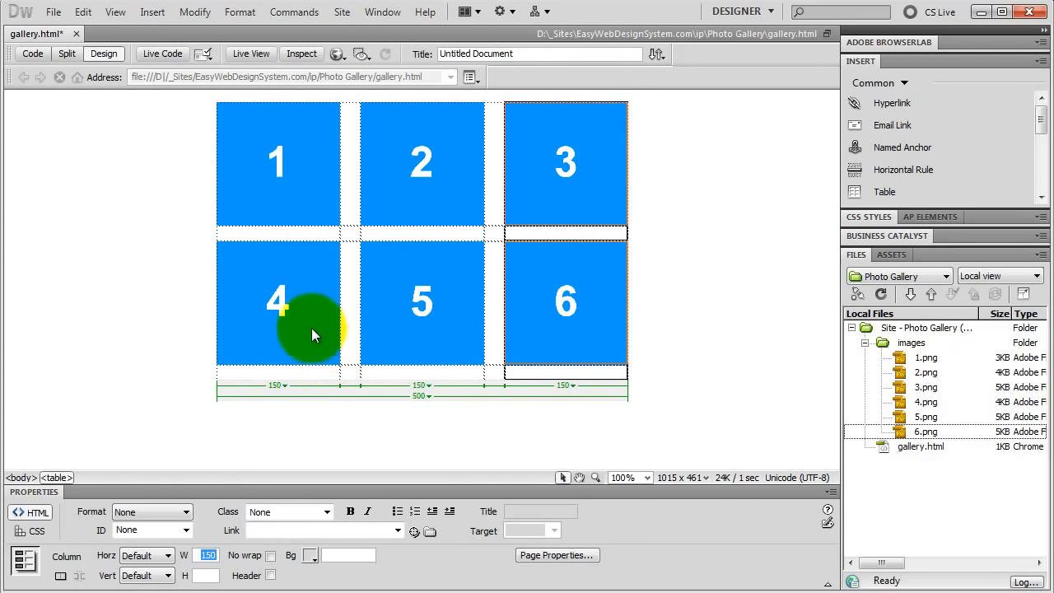
Enter the captions "image 1", "image 2" and "image 3" in the cells below the first row of images.
{"action": "left_click", "coordinate": [275, 236]}
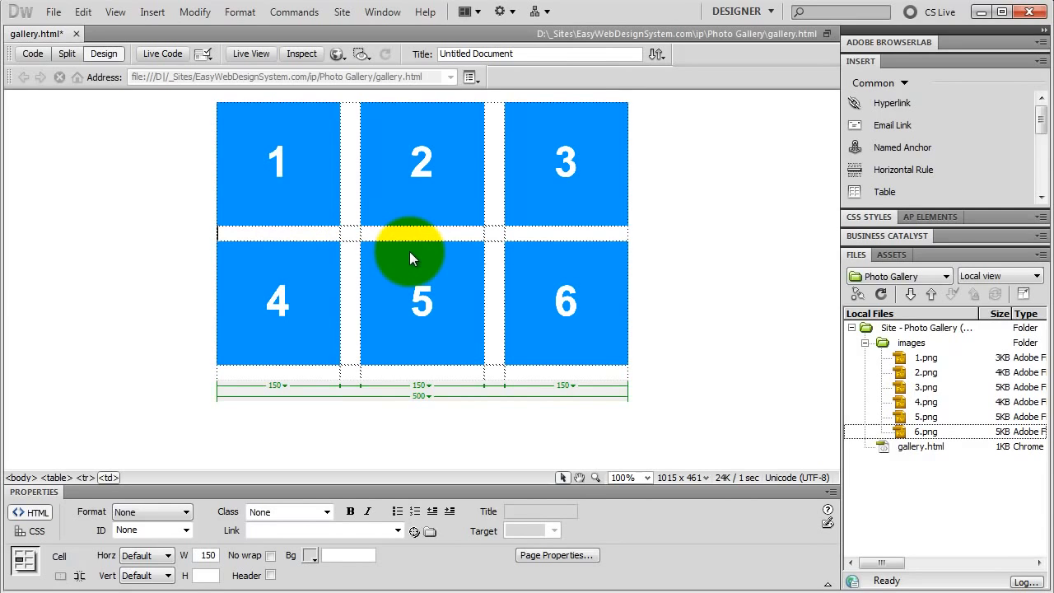
{"action": "type", "text": "image 1"}
{"action": "left_click", "coordinate": [401, 234]}
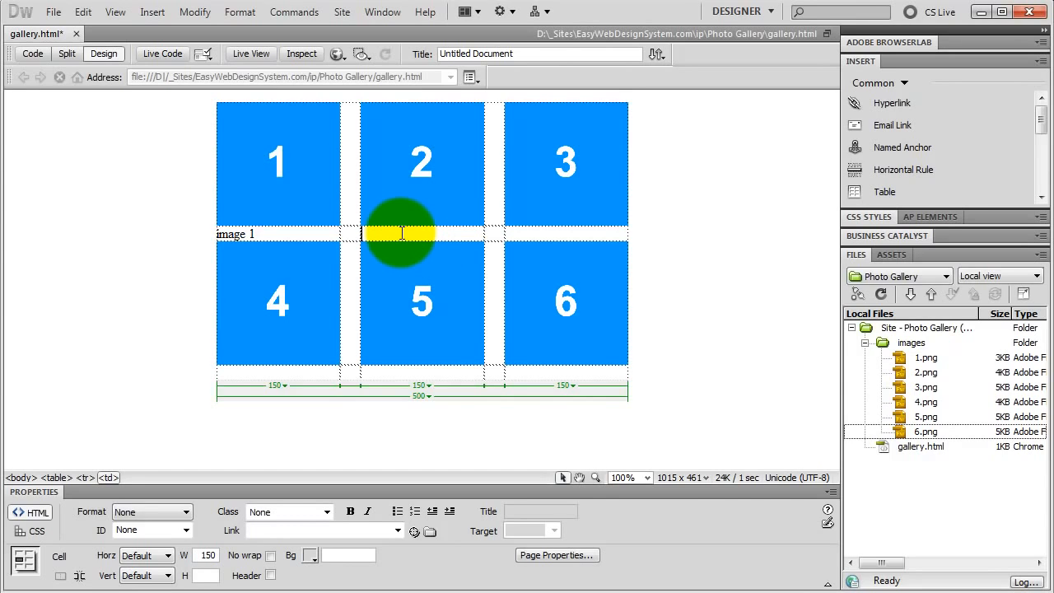
{"action": "type", "text": "image 2"}
{"action": "left_click", "coordinate": [539, 234]}
{"action": "type", "text": "imag"}
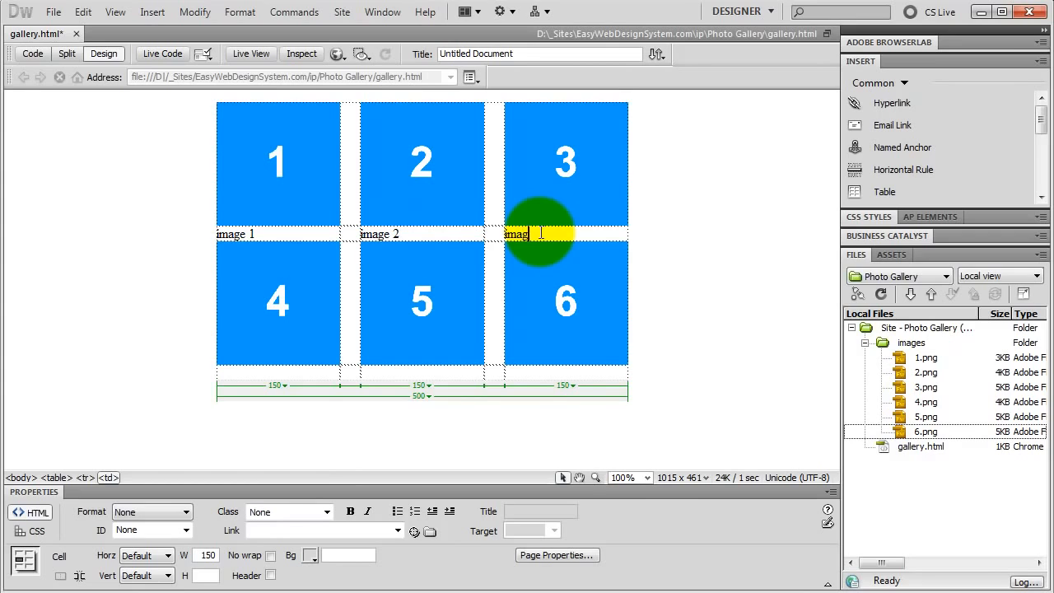
{"action": "type", "text": "e 3"}
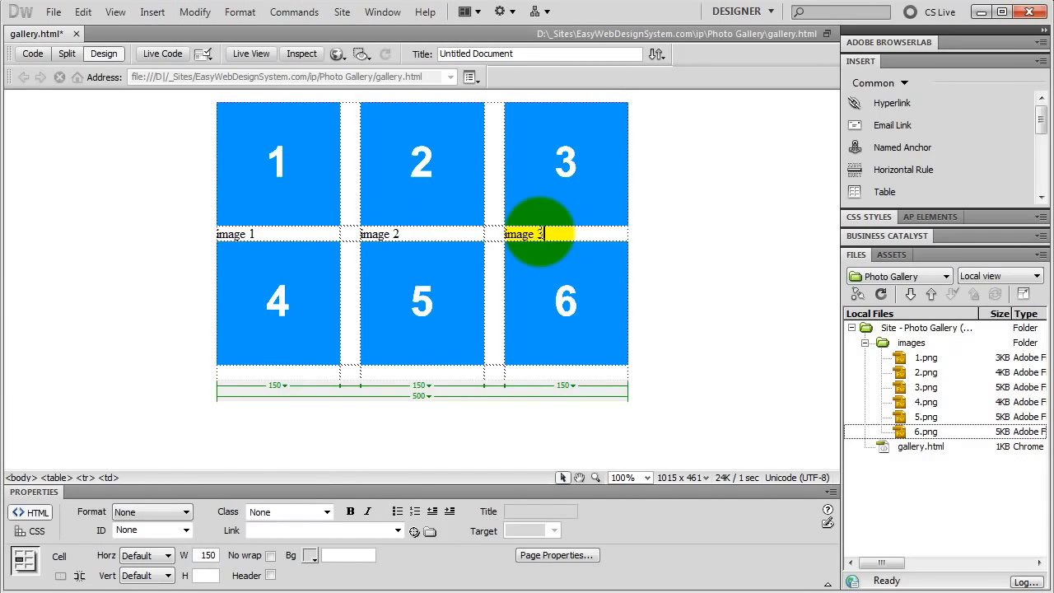
Enter the captions "image 4", "image 5" and "image 6" in the cells below the second row of images.
{"action": "left_click", "coordinate": [274, 372]}
{"action": "type", "text": "image "}
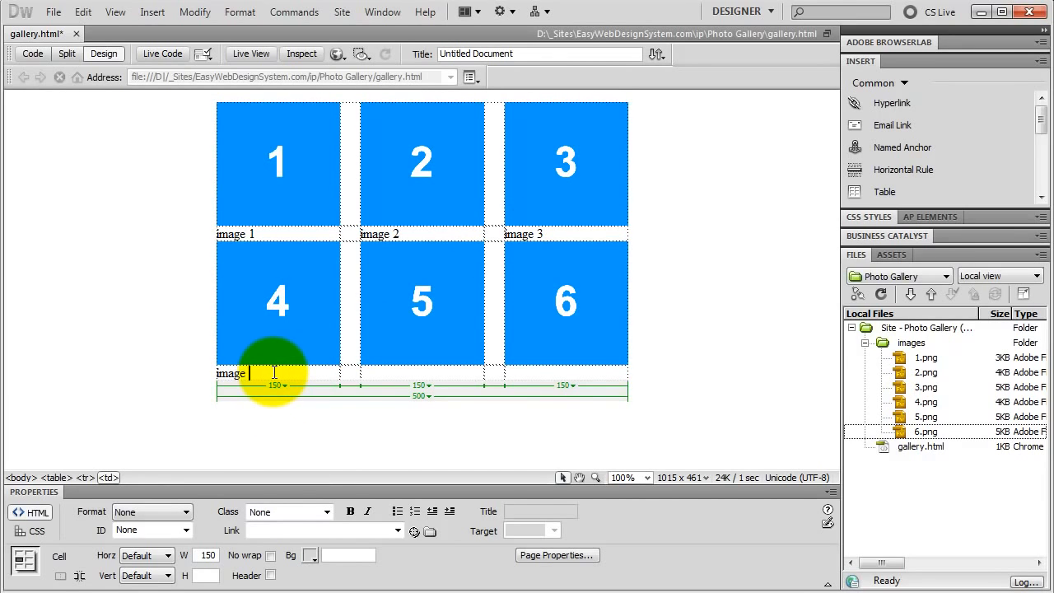
{"action": "type", "text": "4"}
{"action": "left_click", "coordinate": [381, 372]}
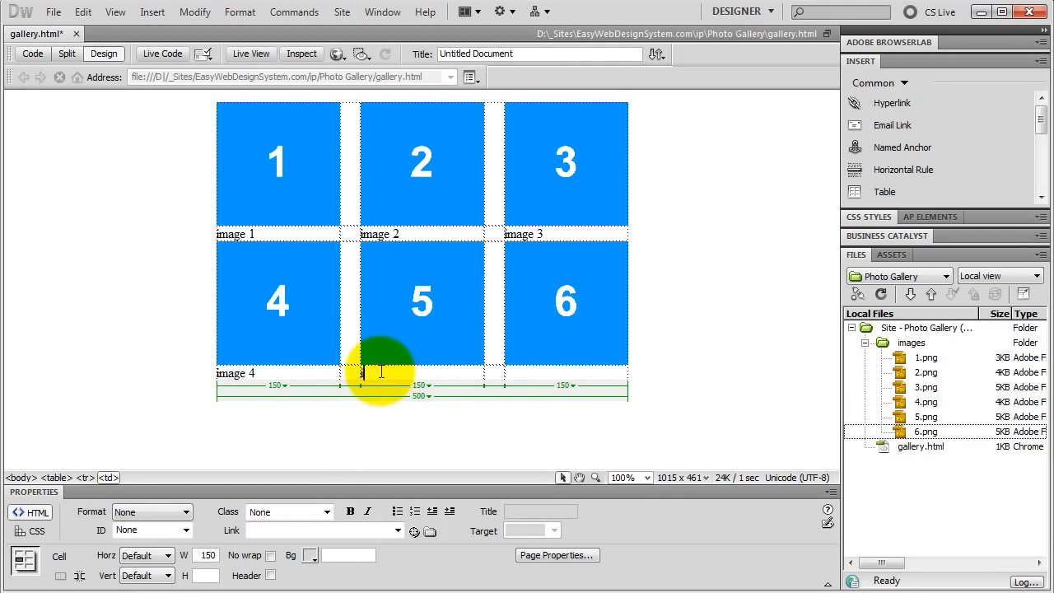
{"action": "type", "text": "image 5"}
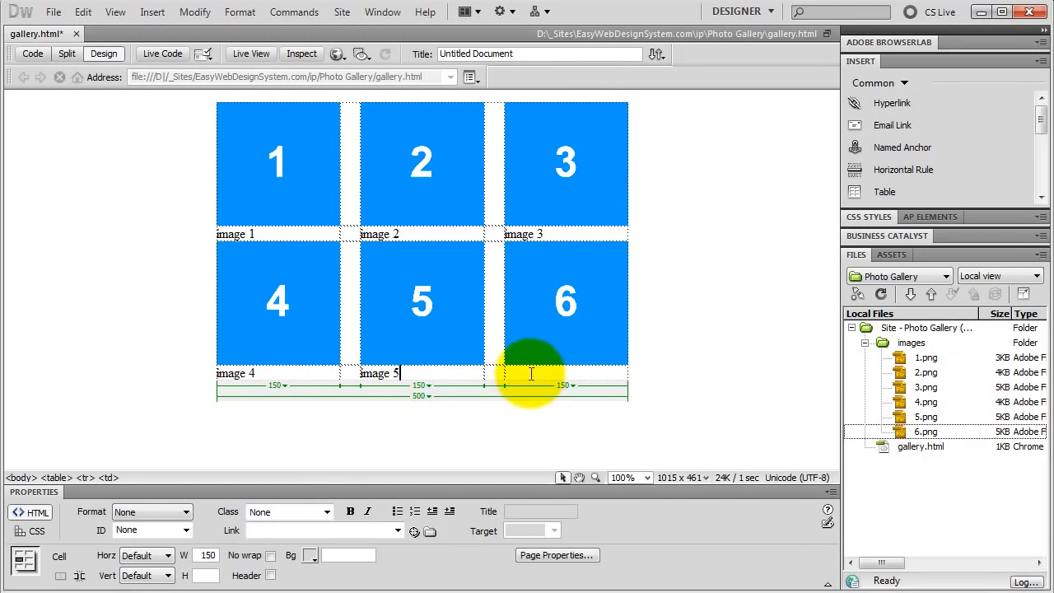
{"action": "left_click", "coordinate": [531, 374]}
{"action": "type", "text": "image 6"}
Format the caption row for images 1 to 3 with height 40, horizontal alignment Center and vertical alignment Top.
{"action": "left_click_drag", "start_coordinate": [293, 236], "coordinate": [624, 245]}
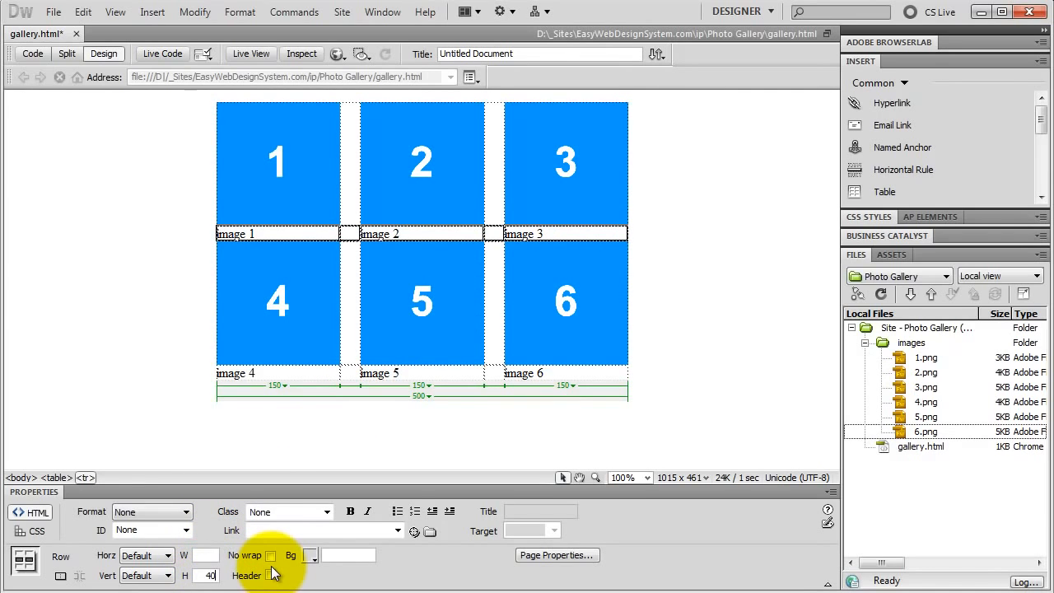
{"action": "key", "text": "Return"}
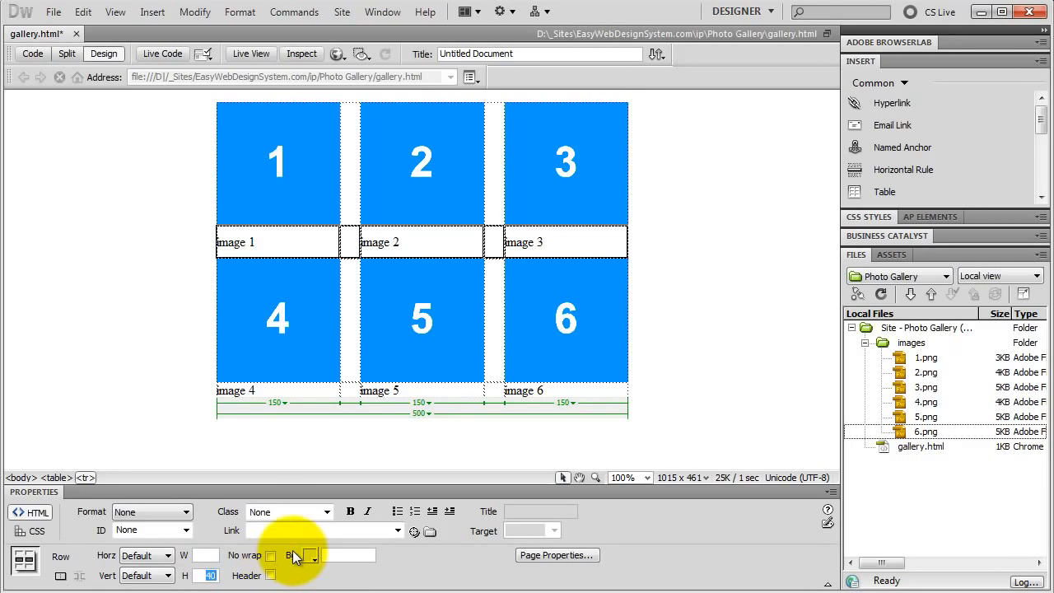
{"action": "left_click", "coordinate": [168, 556]}
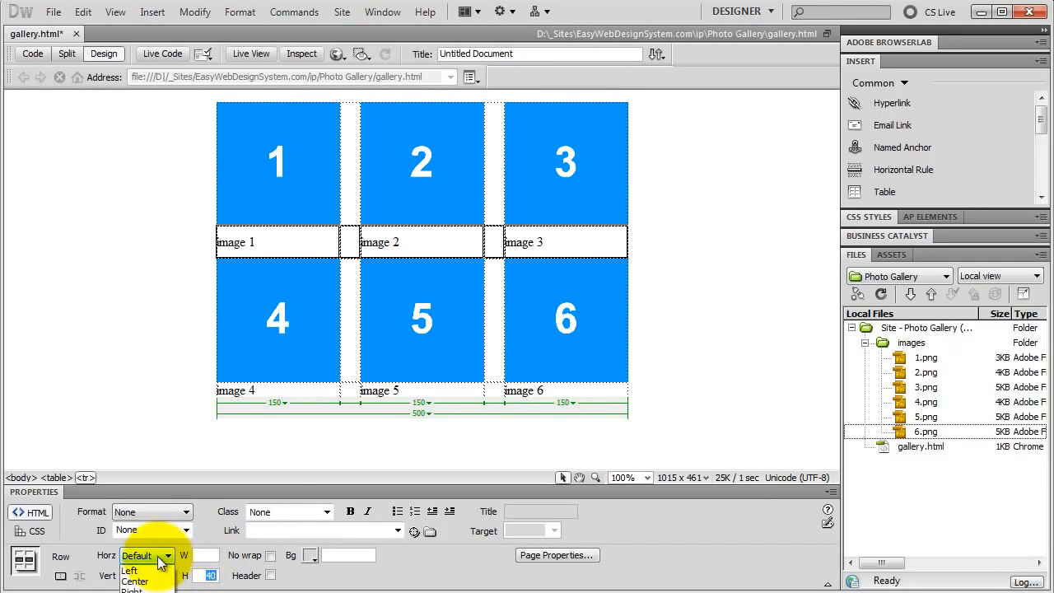
{"action": "left_click", "coordinate": [152, 584]}
{"action": "left_click", "coordinate": [167, 576]}
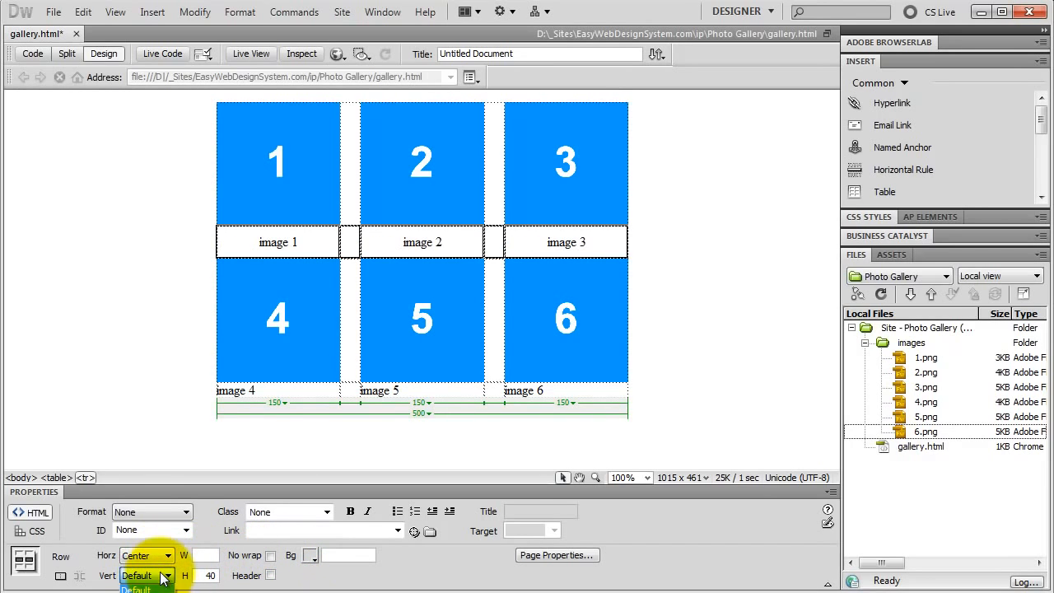
{"action": "left_click", "coordinate": [147, 592]}
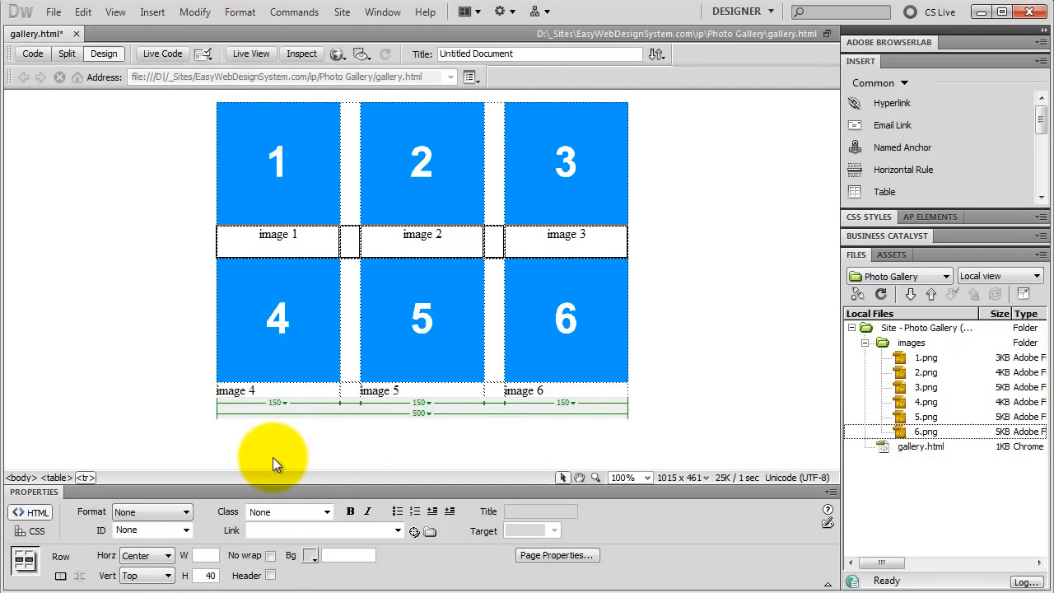
Format the caption row for images 4 to 6 with height 40, horizontal alignment Center and vertical alignment Top.
{"action": "left_click", "coordinate": [295, 390]}
{"action": "left_click_drag", "start_coordinate": [294, 390], "coordinate": [500, 388]}
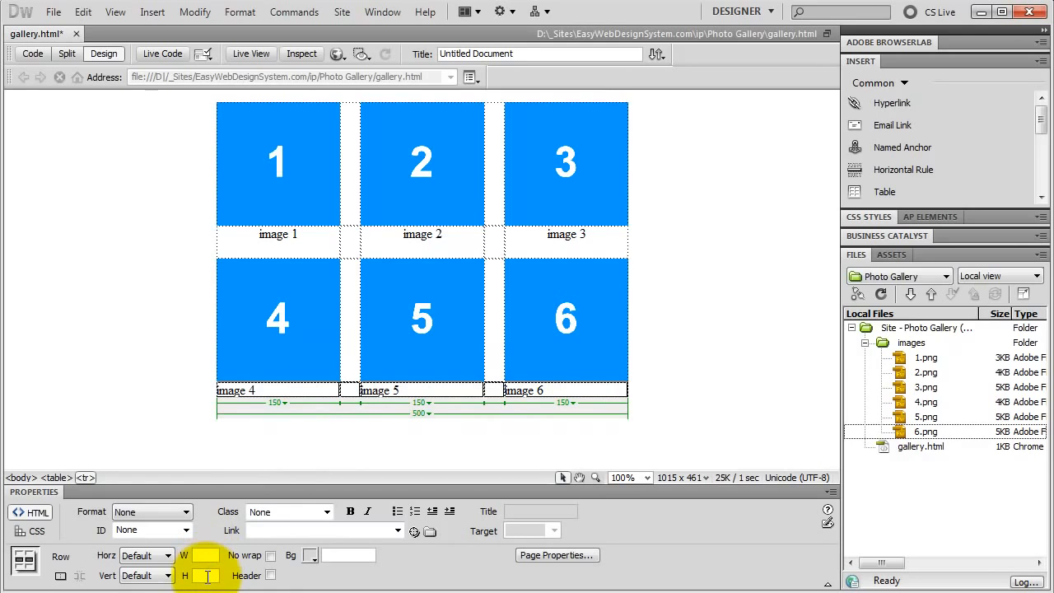
{"action": "left_click", "coordinate": [207, 576]}
{"action": "type", "text": "40"}
{"action": "key", "text": "Return"}
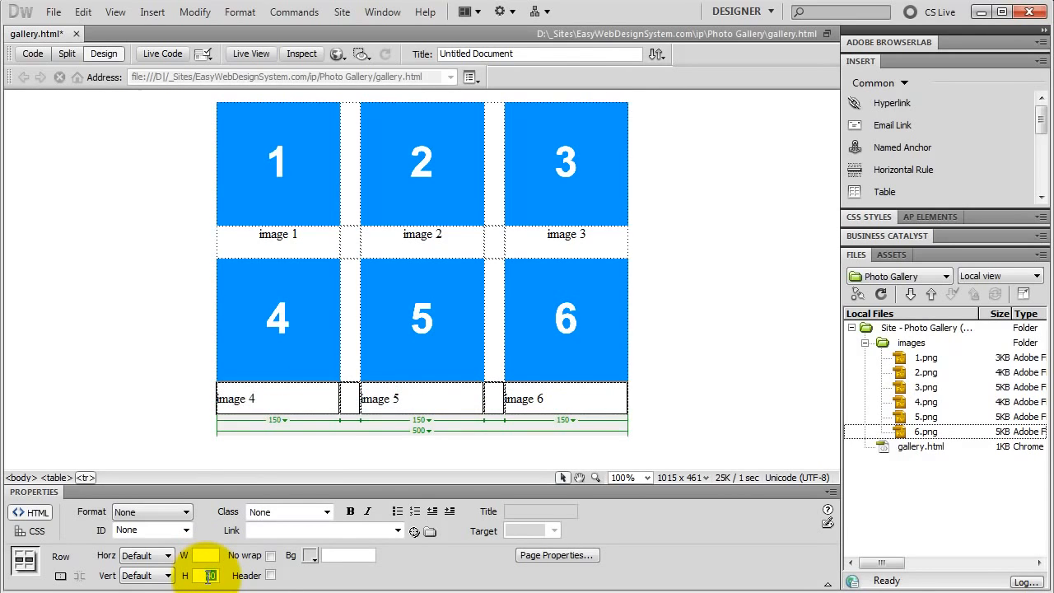
{"action": "left_click", "coordinate": [146, 556]}
{"action": "left_click", "coordinate": [152, 584]}
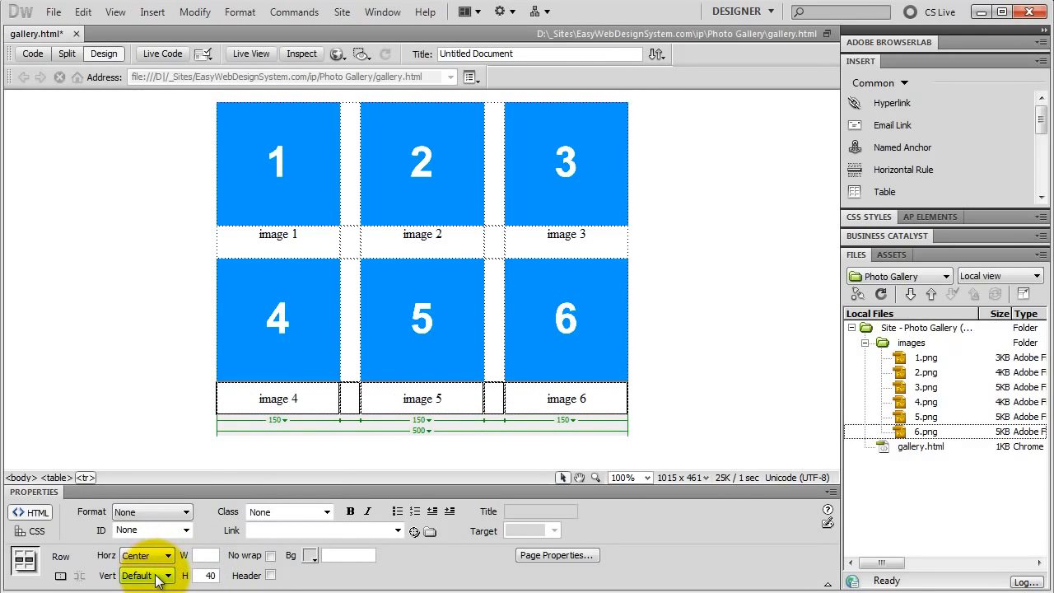
{"action": "left_click", "coordinate": [159, 576]}
{"action": "left_click", "coordinate": [140, 588]}
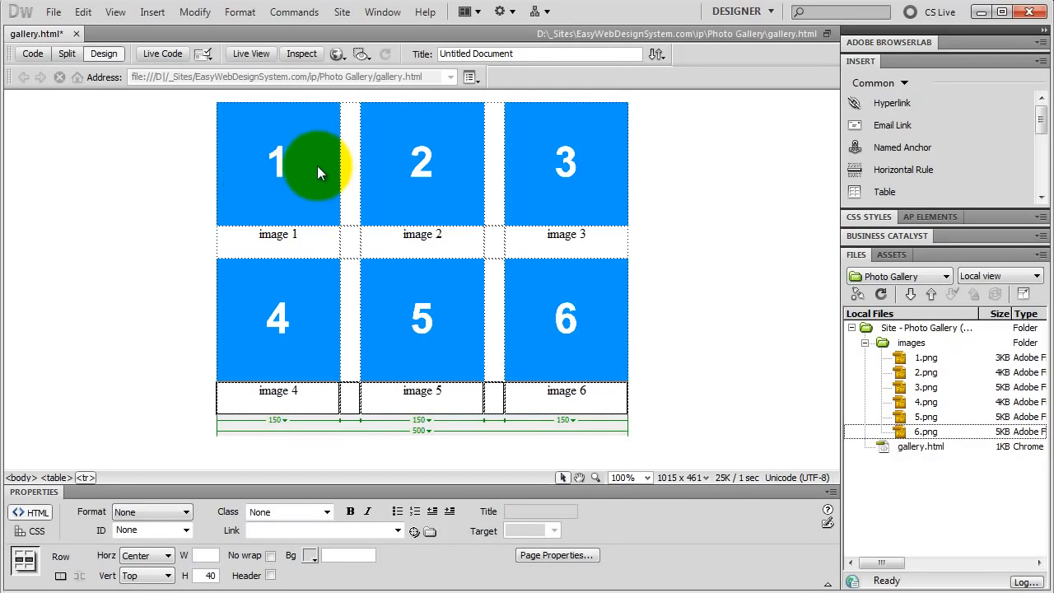
Link the image 1 thumbnail to images/1.png and set its border to 0.
{"action": "left_click", "coordinate": [293, 173]}
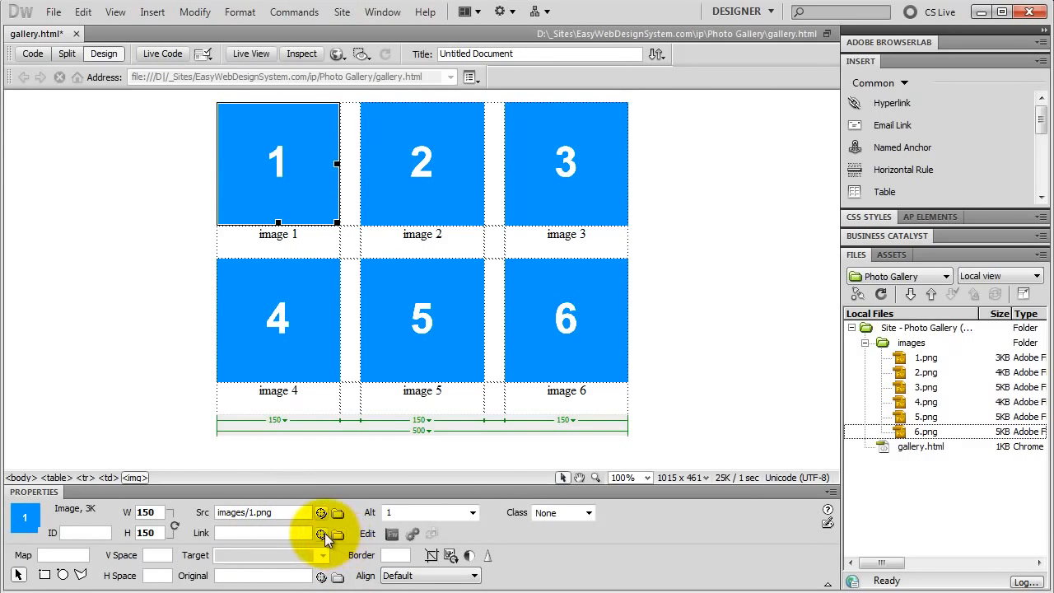
{"action": "left_click_drag", "start_coordinate": [321, 532], "coordinate": [915, 361]}
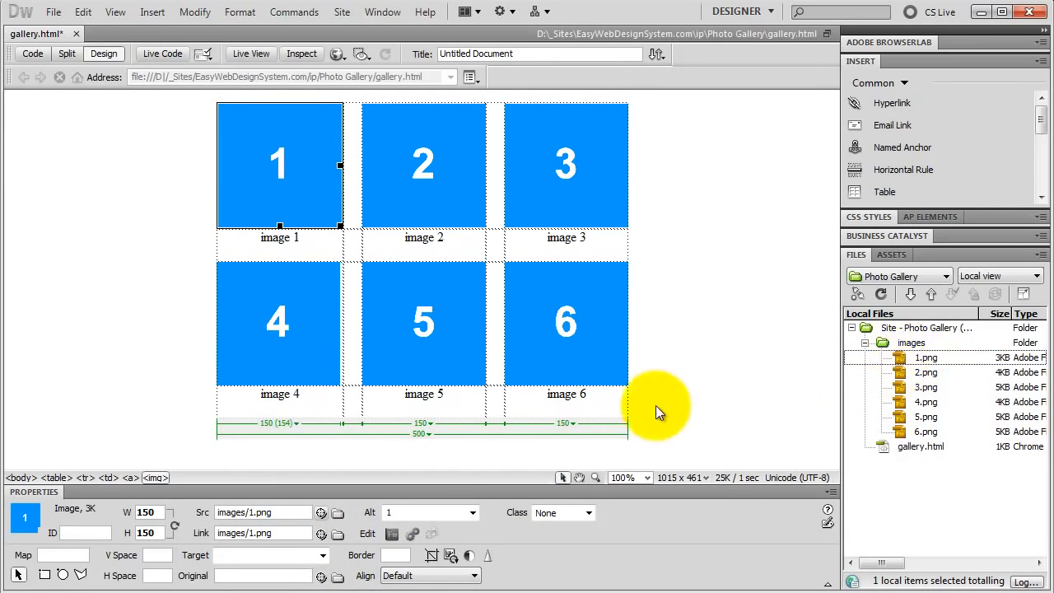
{"action": "left_click", "coordinate": [324, 236]}
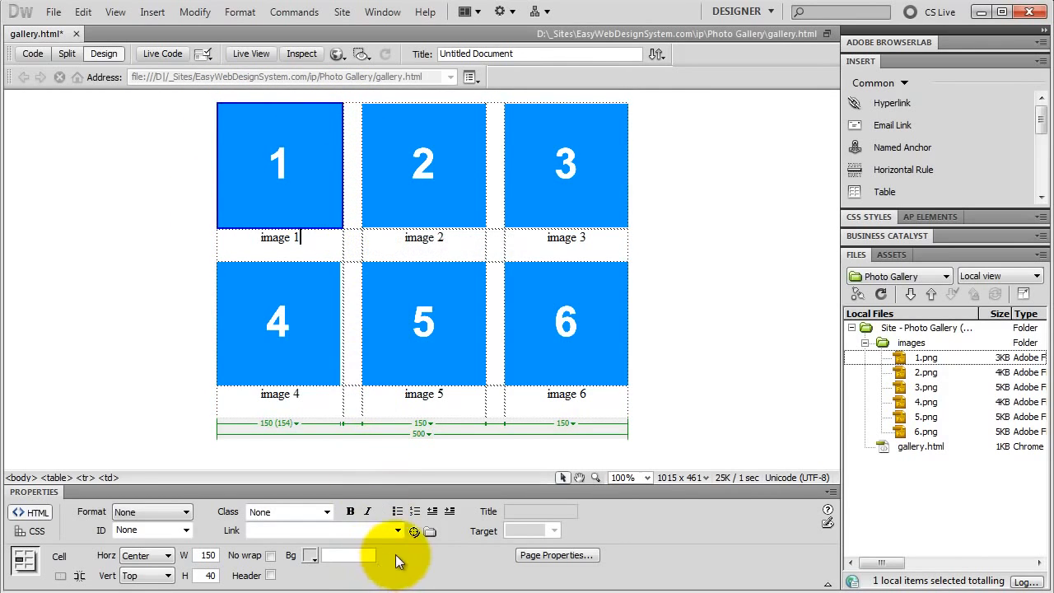
{"action": "left_click", "coordinate": [284, 168]}
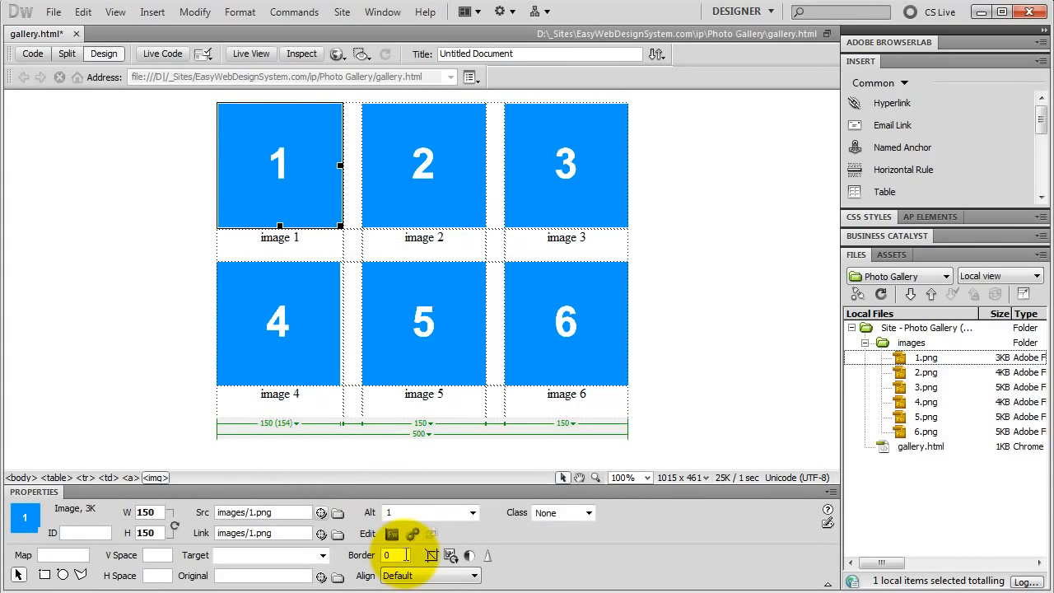
{"action": "left_click", "coordinate": [405, 554]}
{"action": "type", "text": "0"}
{"action": "key", "text": "Return"}
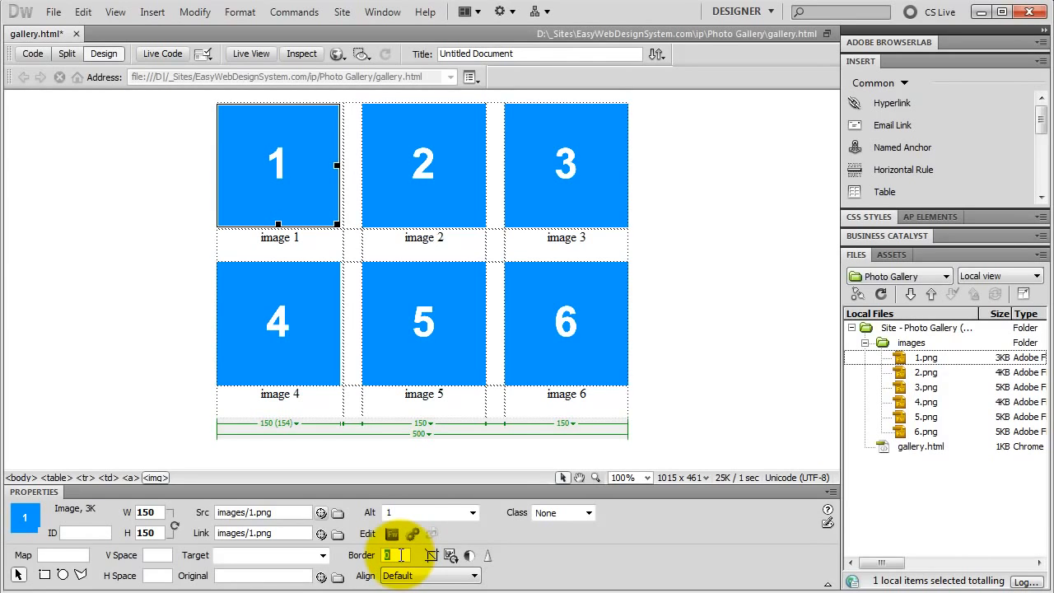
{"action": "left_click", "coordinate": [321, 555]}
{"action": "left_click", "coordinate": [346, 558]}
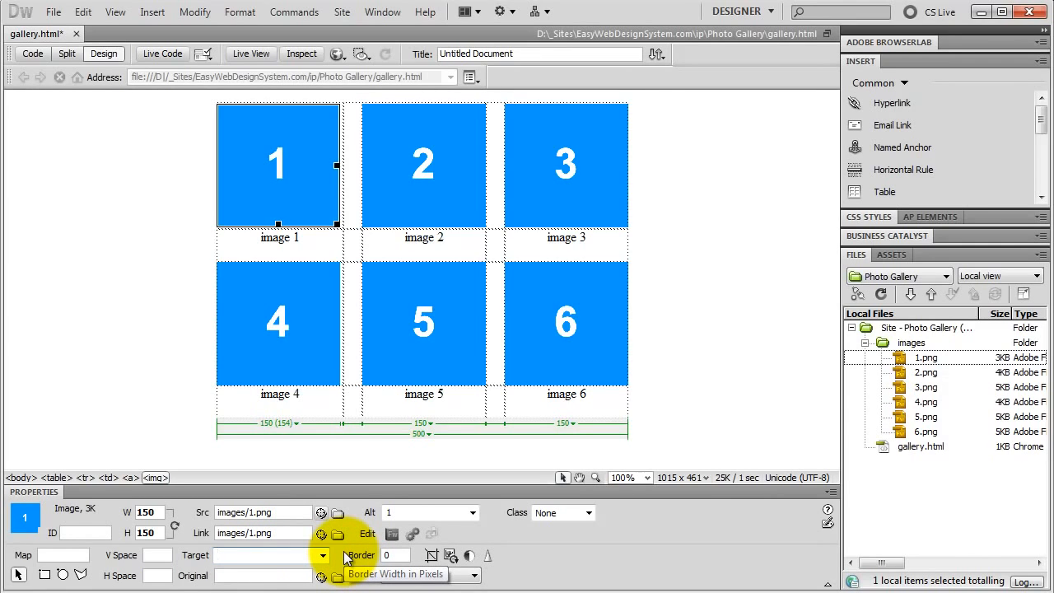
Save the gallery page and preview it in Safari, testing the image 1 link before closing the browser.
{"action": "left_click", "coordinate": [337, 54]}
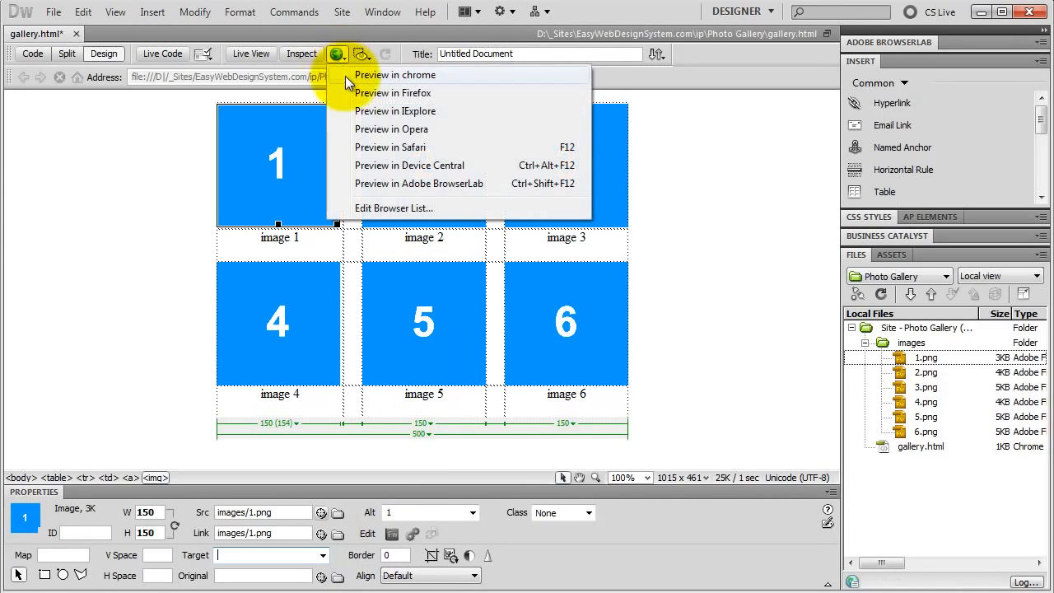
{"action": "left_click", "coordinate": [376, 147]}
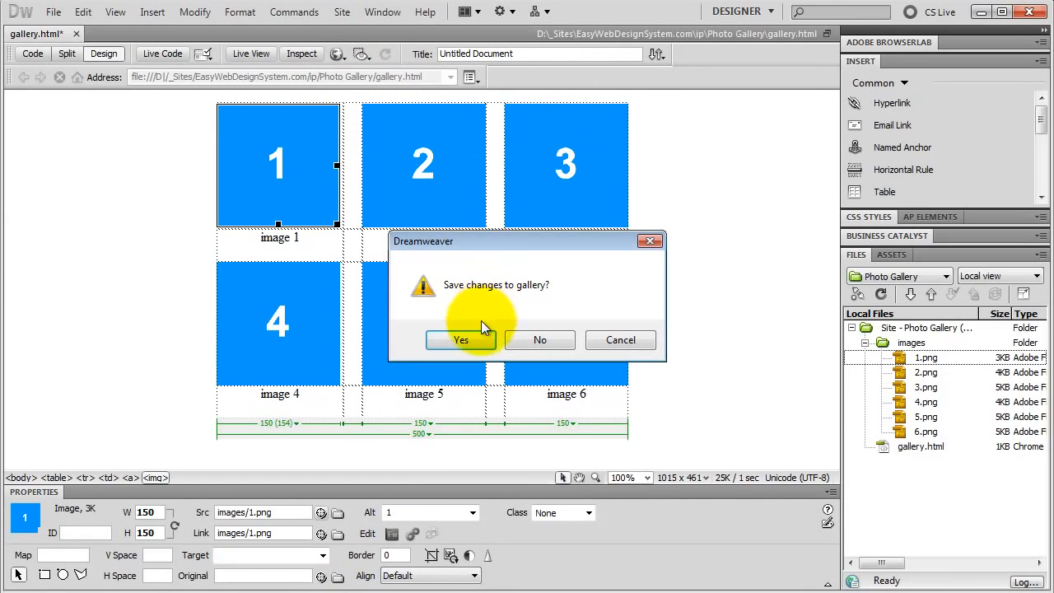
{"action": "left_click", "coordinate": [467, 339]}
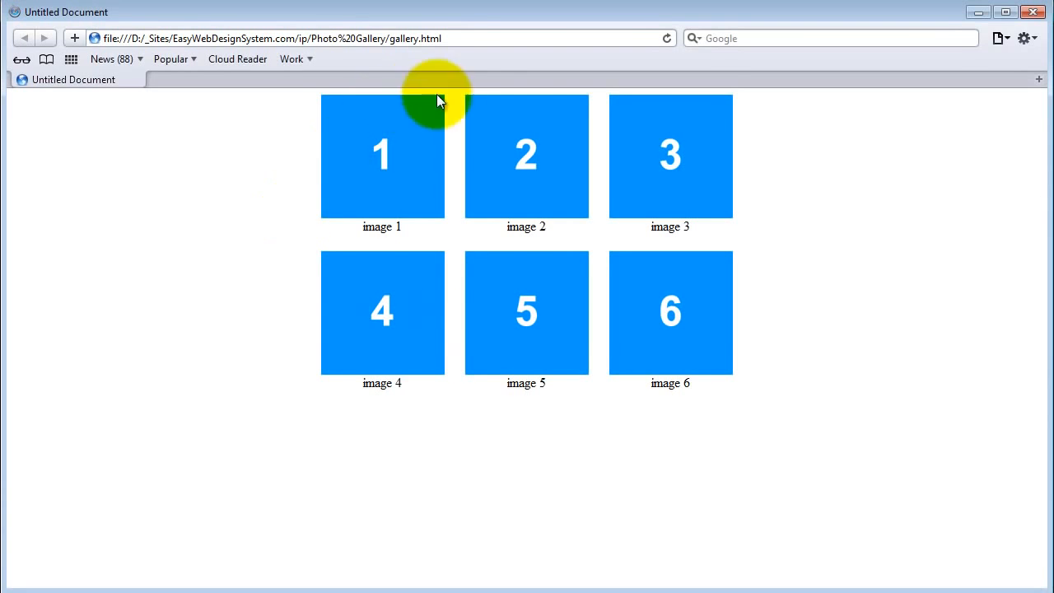
{"action": "left_click", "coordinate": [395, 174]}
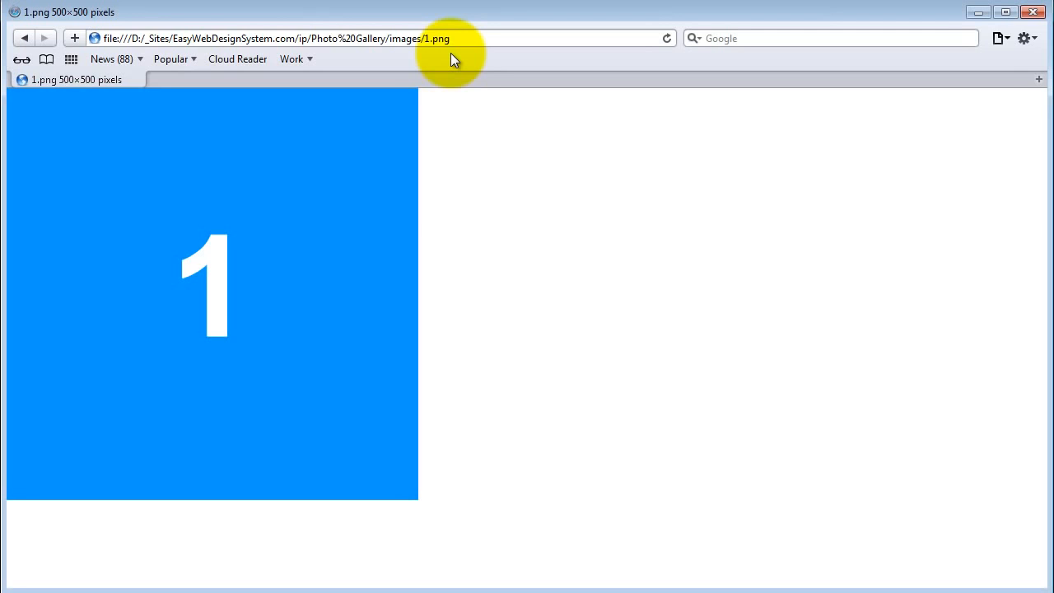
{"action": "left_click", "coordinate": [1032, 11]}
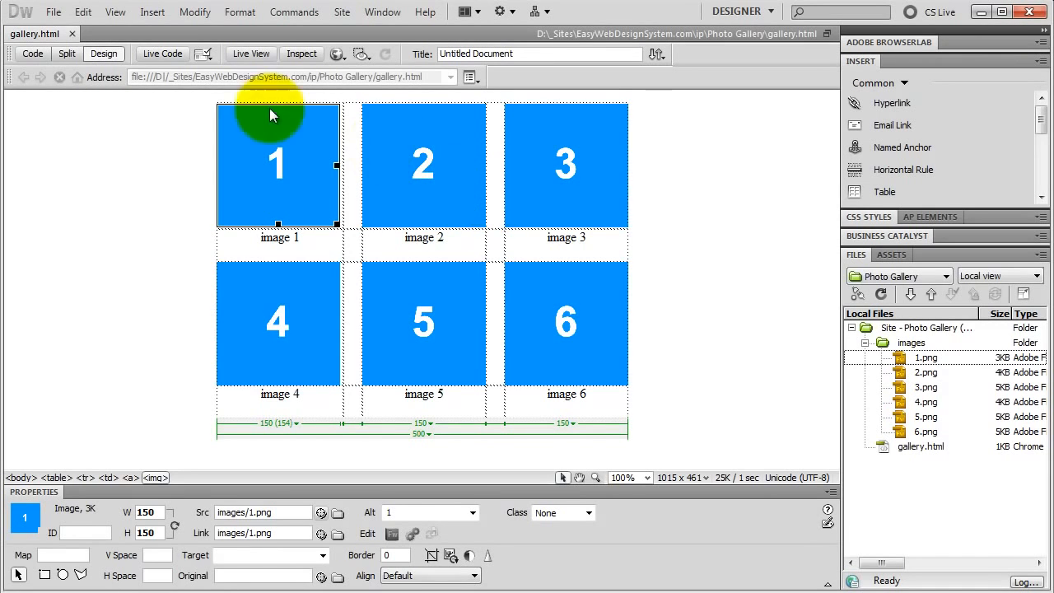
Create a new blank HTML page with layout <none>.
{"action": "left_click", "coordinate": [53, 12]}
{"action": "left_click", "coordinate": [66, 31]}
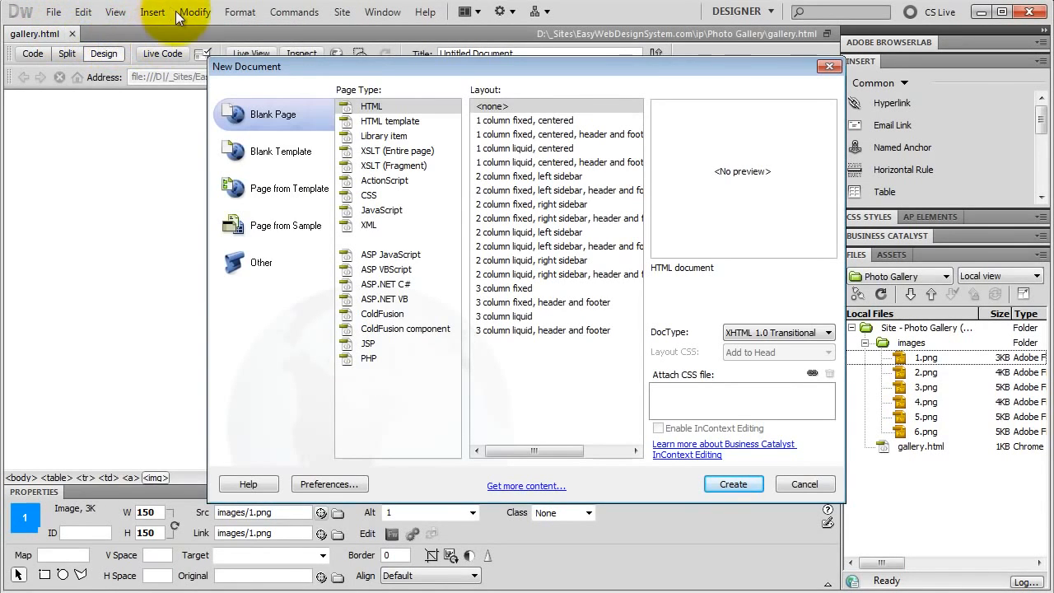
{"action": "left_click", "coordinate": [375, 110]}
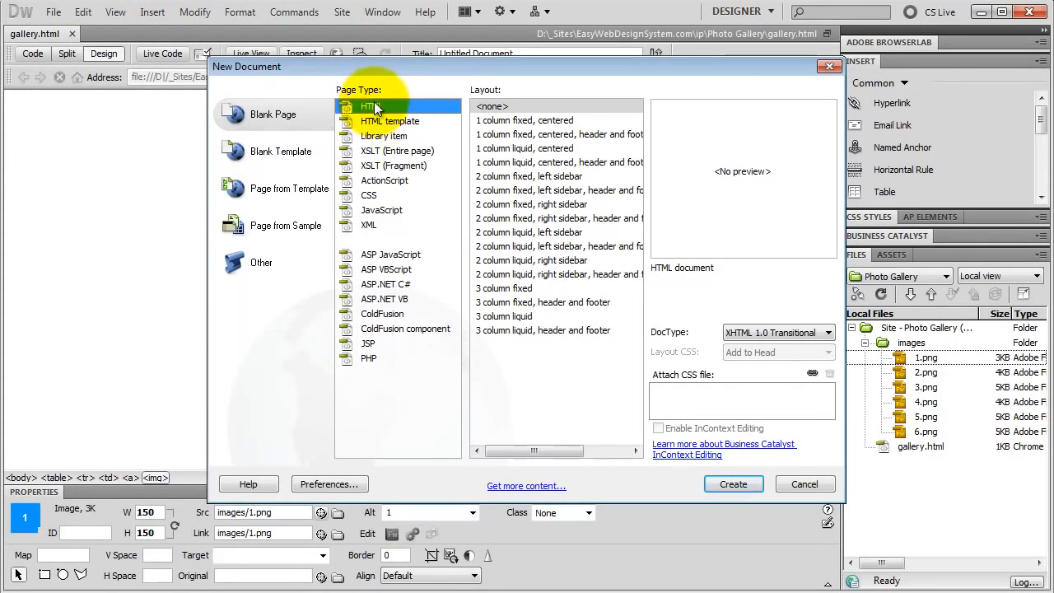
{"action": "left_click", "coordinate": [494, 107]}
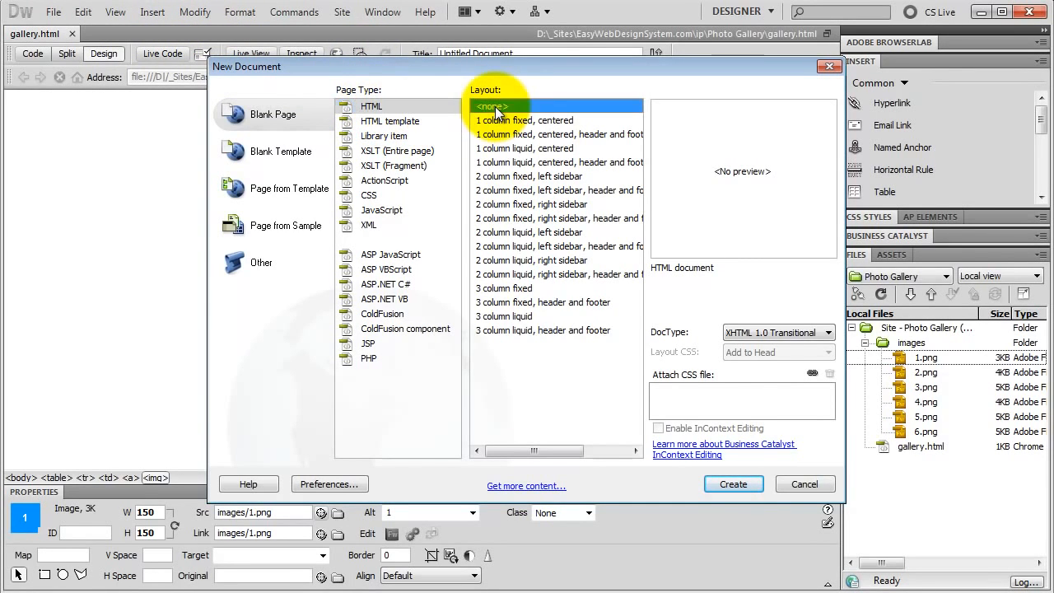
{"action": "left_click", "coordinate": [733, 483]}
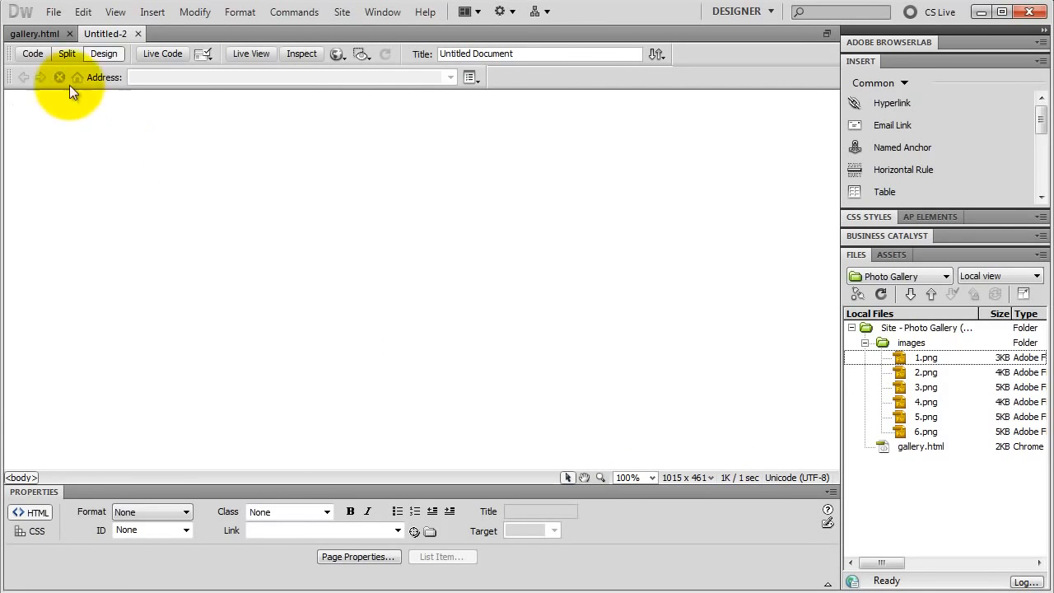
Save the new page as 1 in the Photo Gallery folder.
{"action": "left_click", "coordinate": [51, 15]}
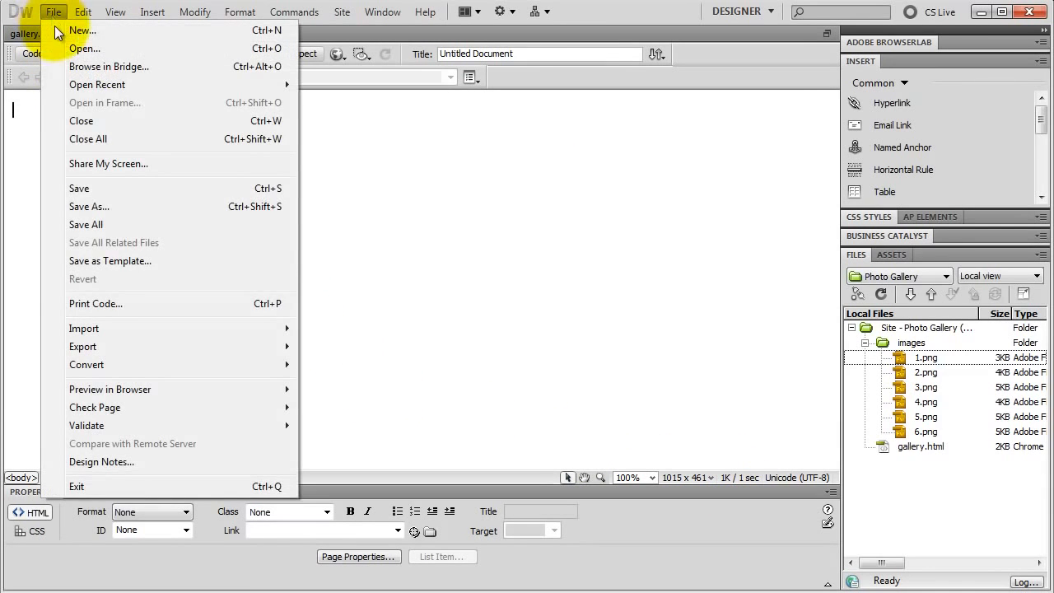
{"action": "left_click", "coordinate": [81, 188]}
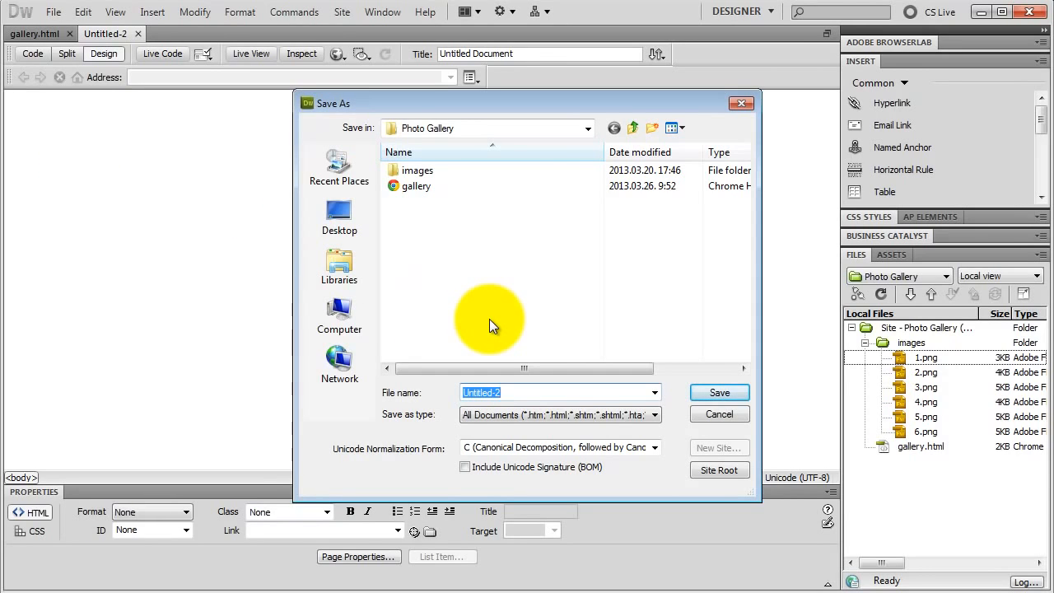
{"action": "type", "text": "1"}
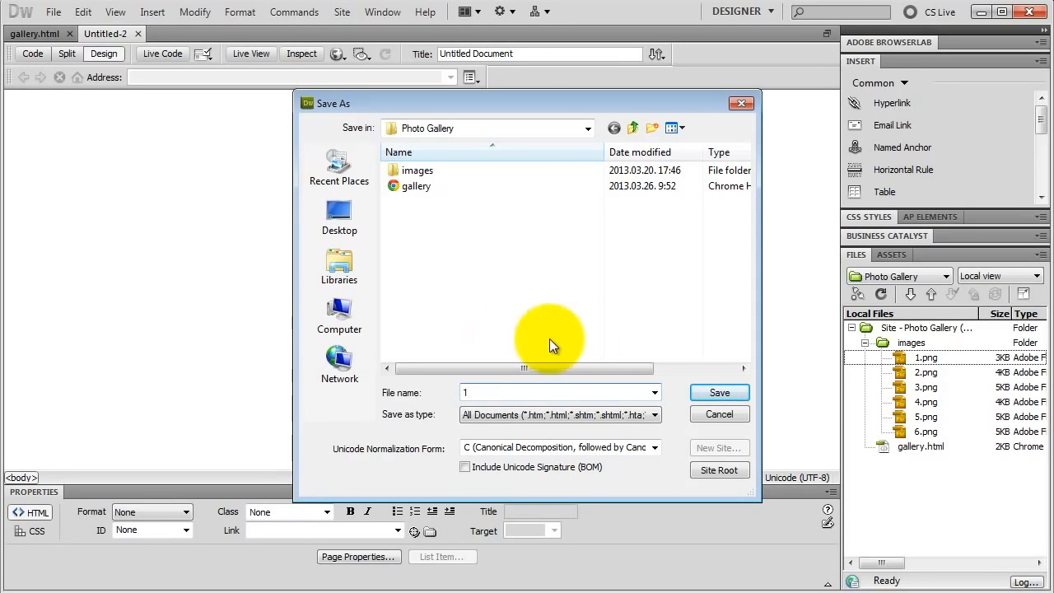
{"action": "left_click", "coordinate": [712, 392]}
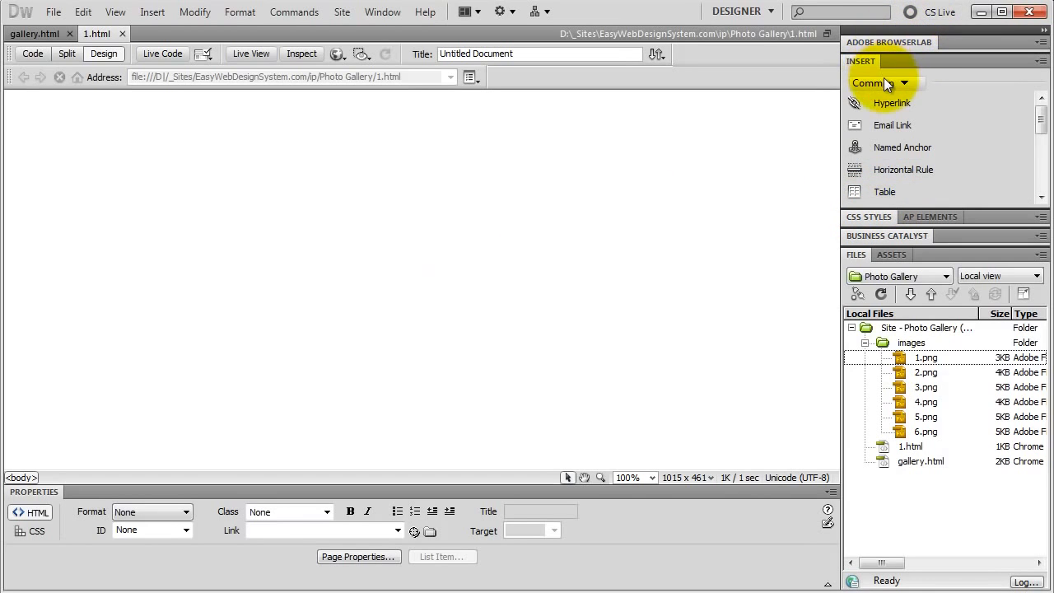
Insert a table with 2 rows, 1 column and a width of 500 pixels, and set its alignment to Center.
{"action": "left_click", "coordinate": [882, 197]}
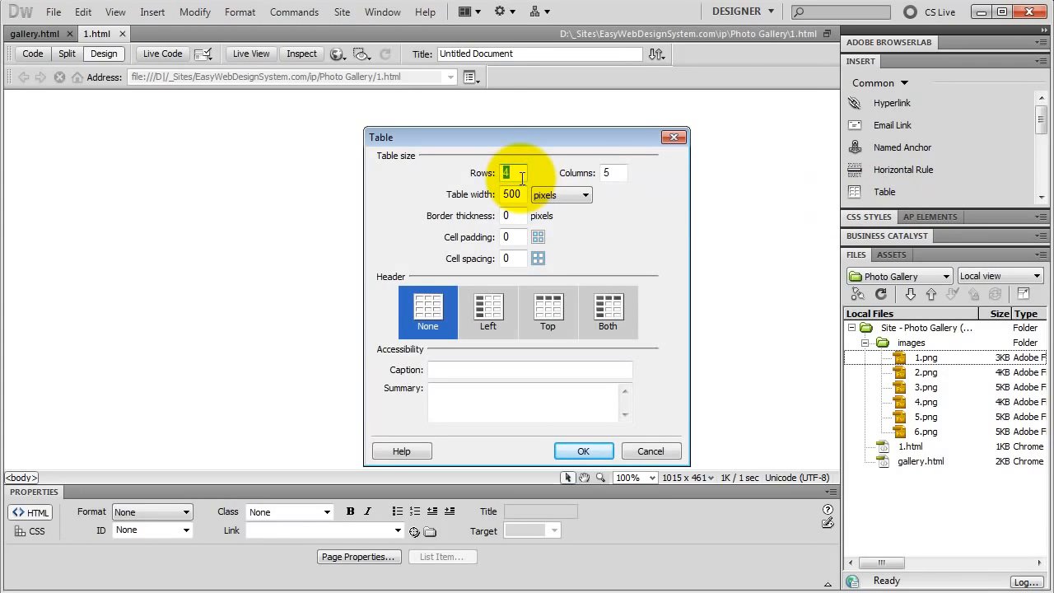
{"action": "type", "text": "2"}
{"action": "double_click", "coordinate": [617, 175]}
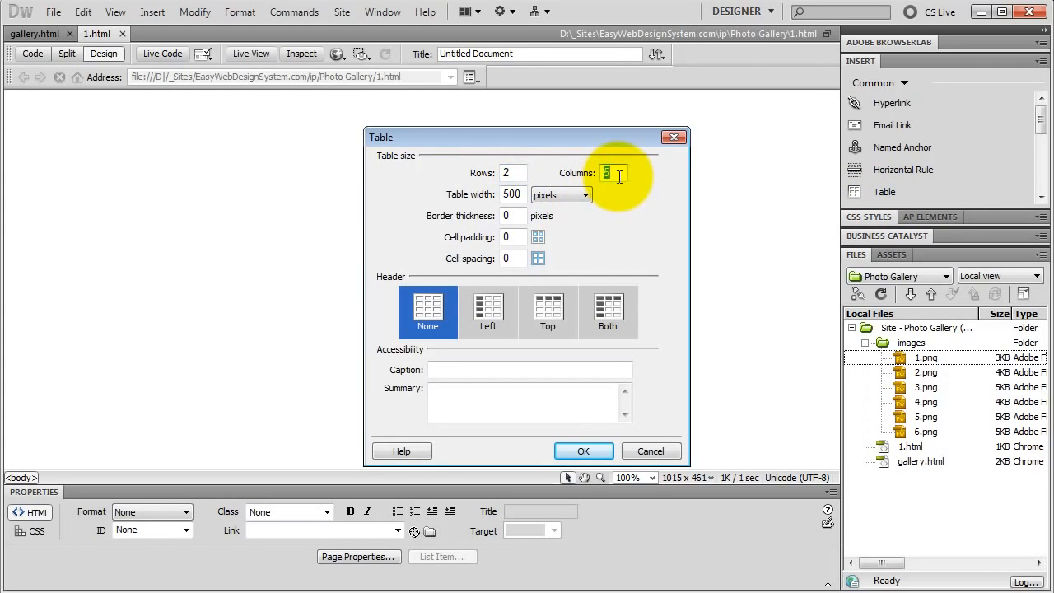
{"action": "type", "text": "1"}
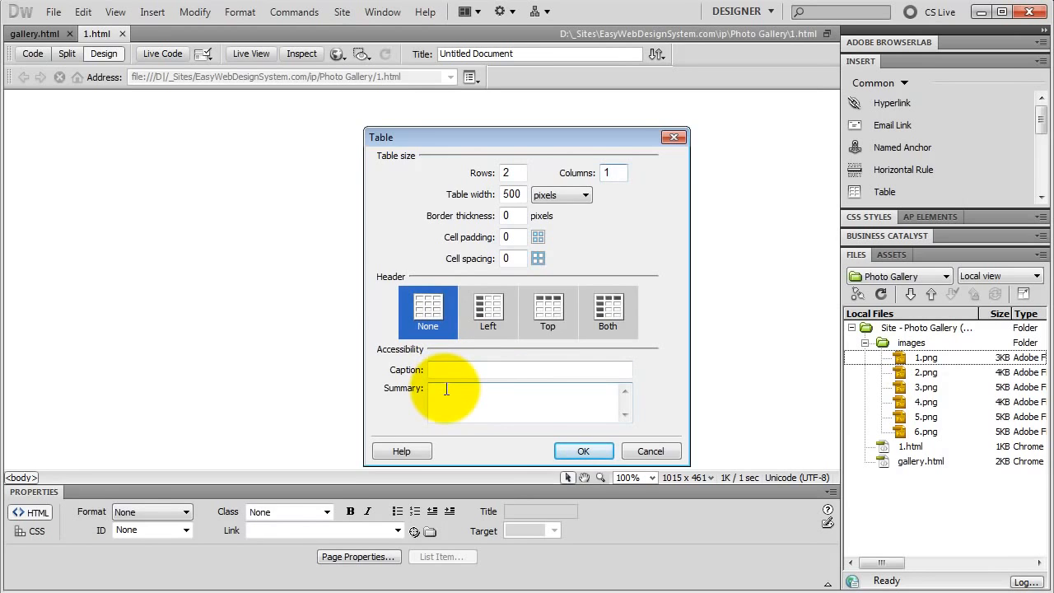
{"action": "left_click", "coordinate": [573, 451]}
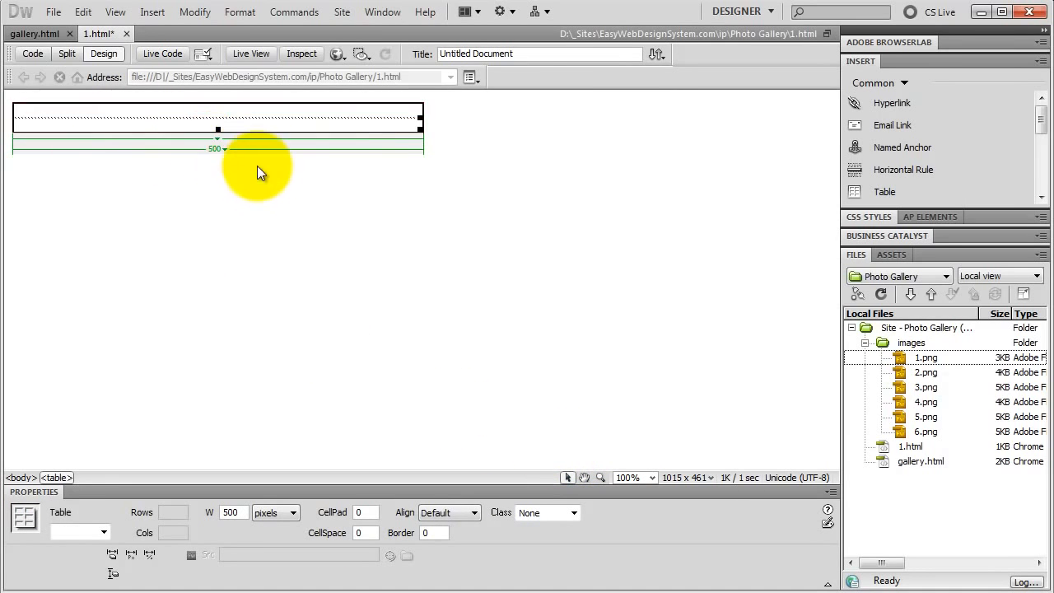
{"action": "left_click", "coordinate": [449, 512]}
{"action": "left_click", "coordinate": [455, 544]}
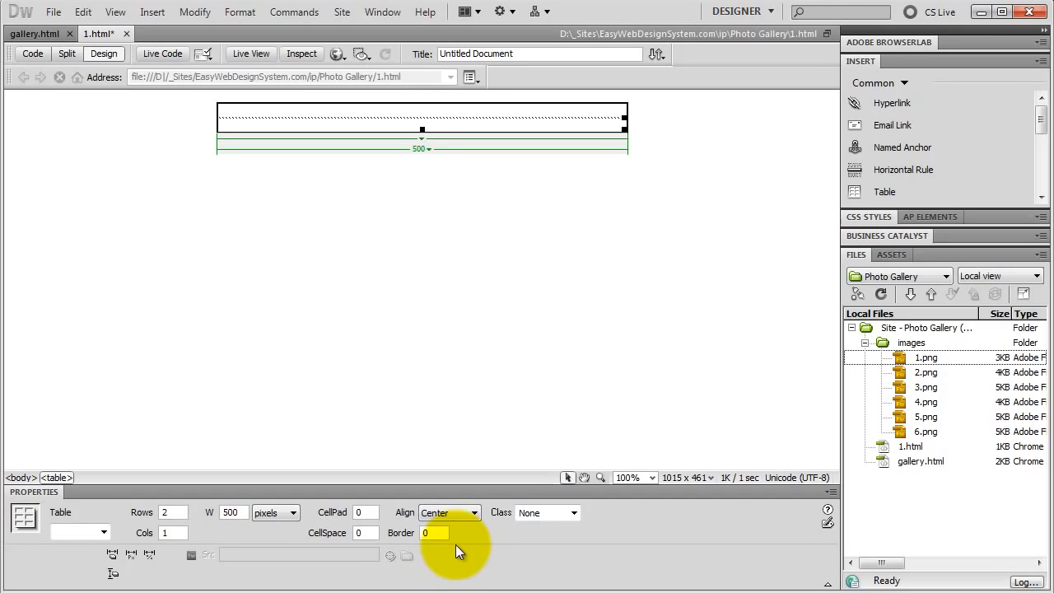
Enter the navigation text "<< Previous - Gallery - Next >>" in the table's first row.
{"action": "left_click", "coordinate": [266, 111]}
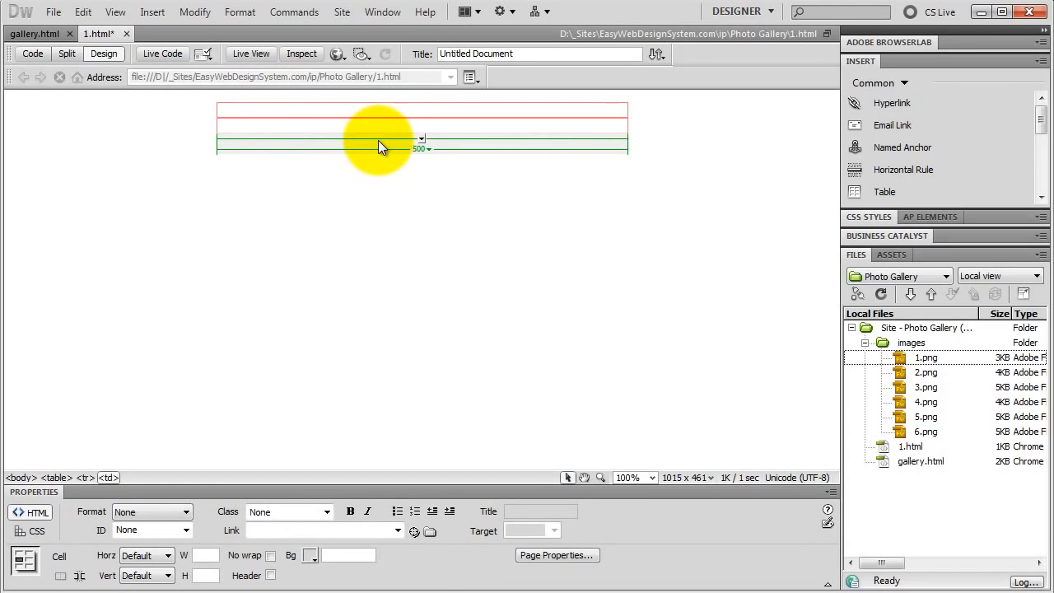
{"action": "type", "text": "<< Previous"}
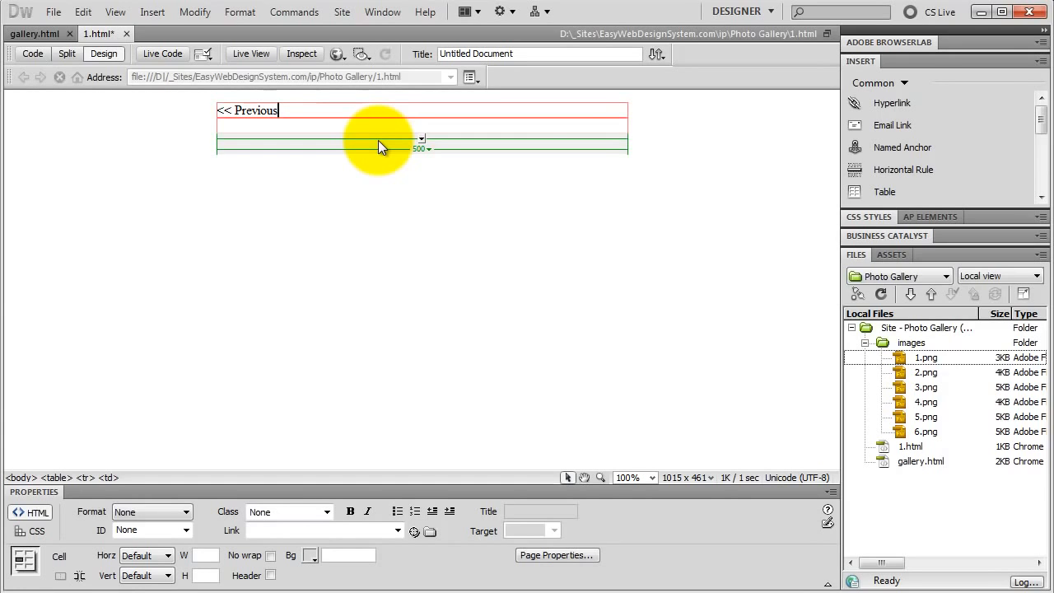
{"action": "type", "text": " - Gallery - Next >>"}
Format the navigation text cell with height 40 and horizontal alignment Center.
{"action": "left_click", "coordinate": [216, 575]}
{"action": "type", "text": "4"}
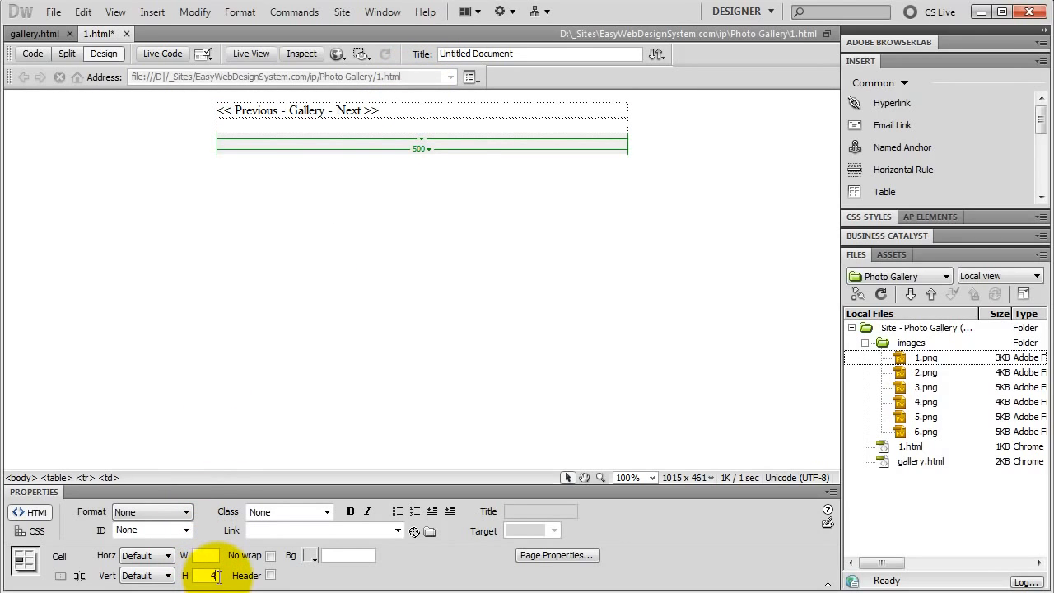
{"action": "type", "text": "0"}
{"action": "key", "text": "Return"}
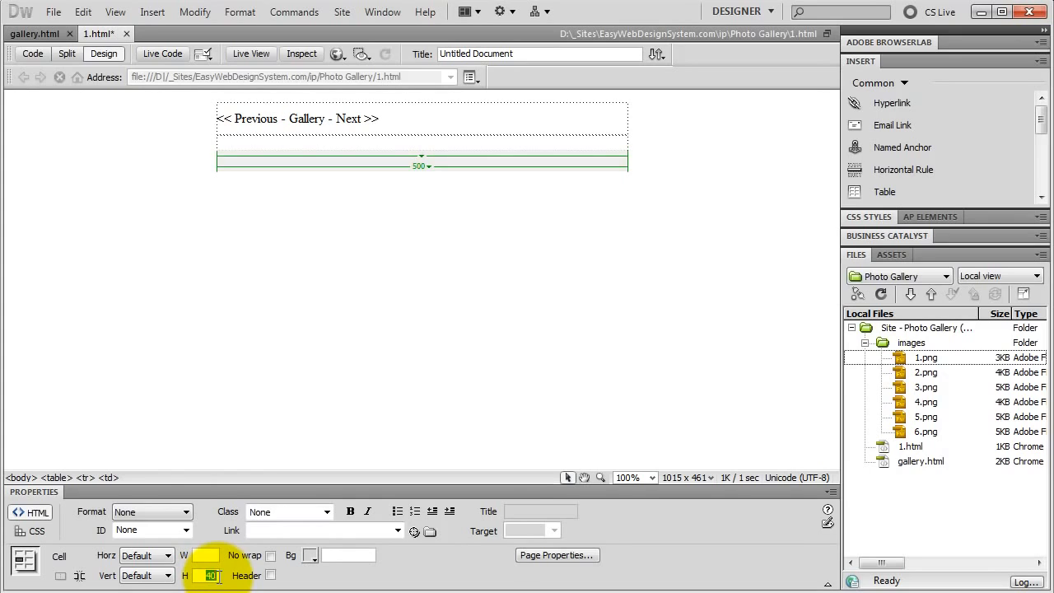
{"action": "left_click", "coordinate": [168, 557]}
{"action": "left_click", "coordinate": [159, 590]}
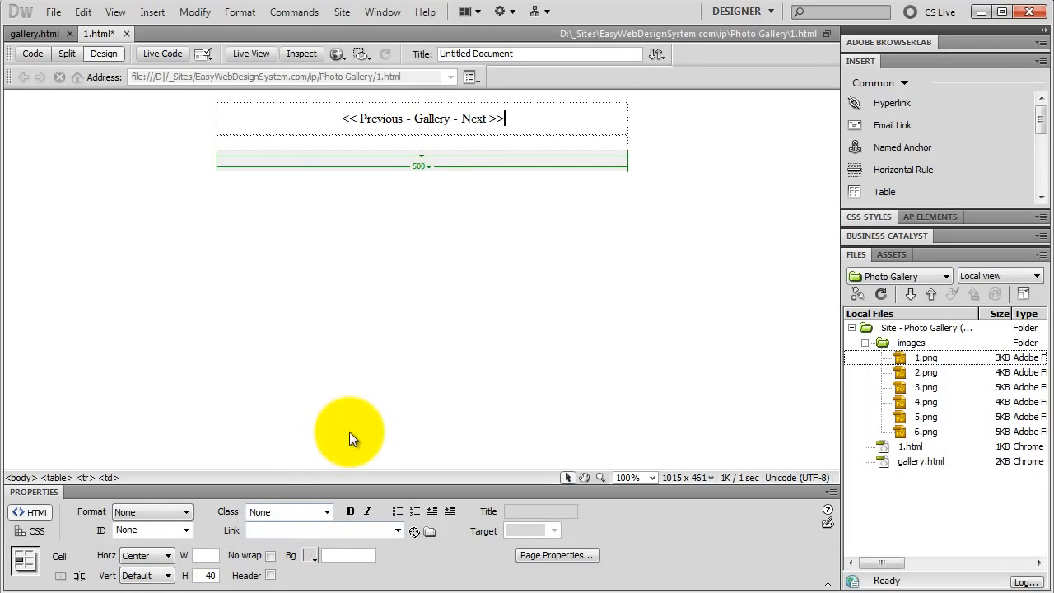
Insert the image 1.png into the table's second row with the alternate text 1.
{"action": "left_click", "coordinate": [913, 358]}
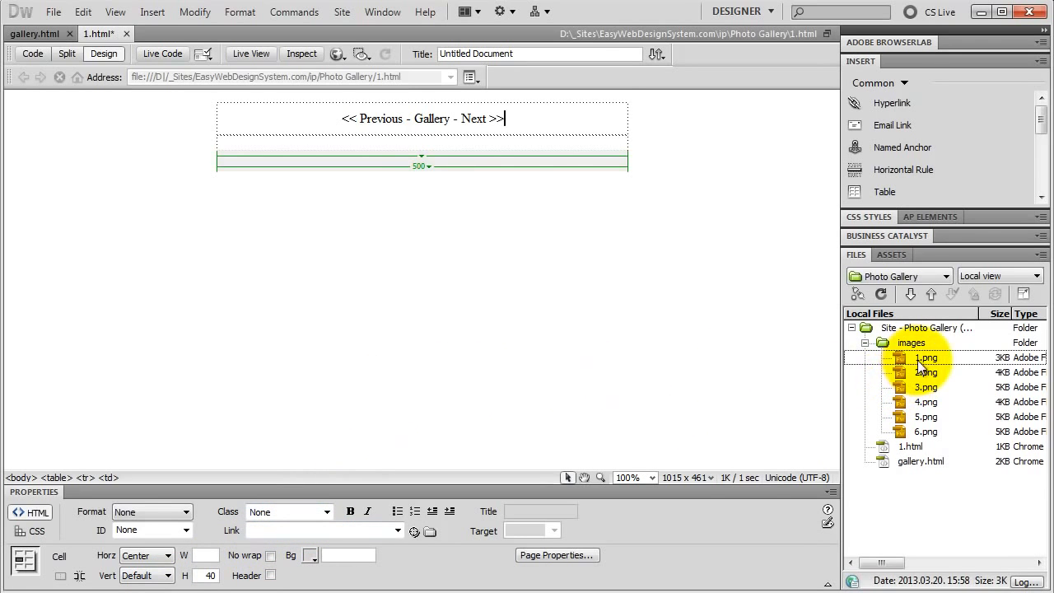
{"action": "left_click_drag", "start_coordinate": [901, 353], "coordinate": [318, 144]}
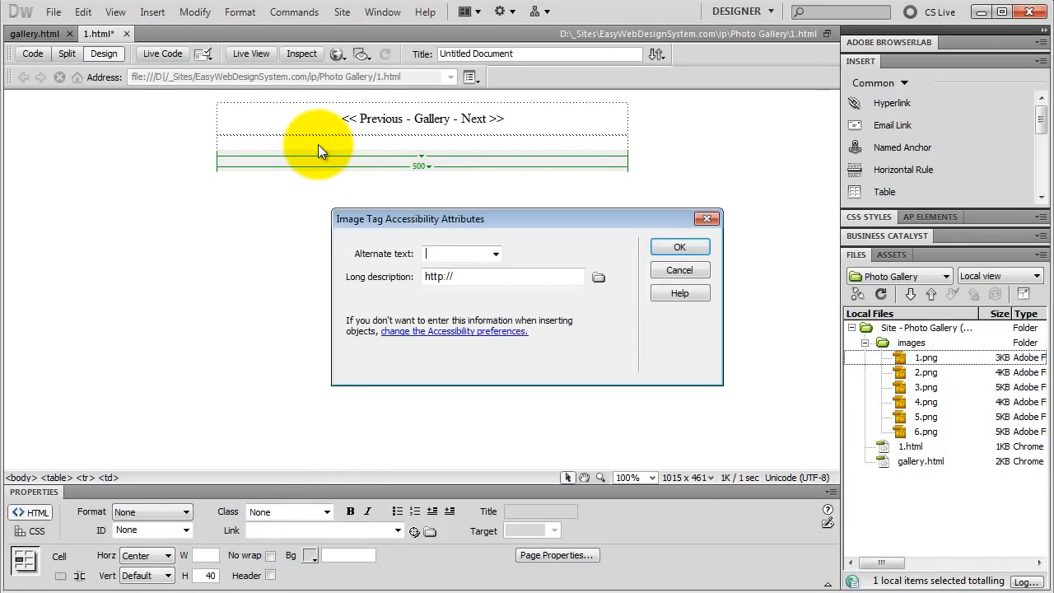
{"action": "type", "text": "1"}
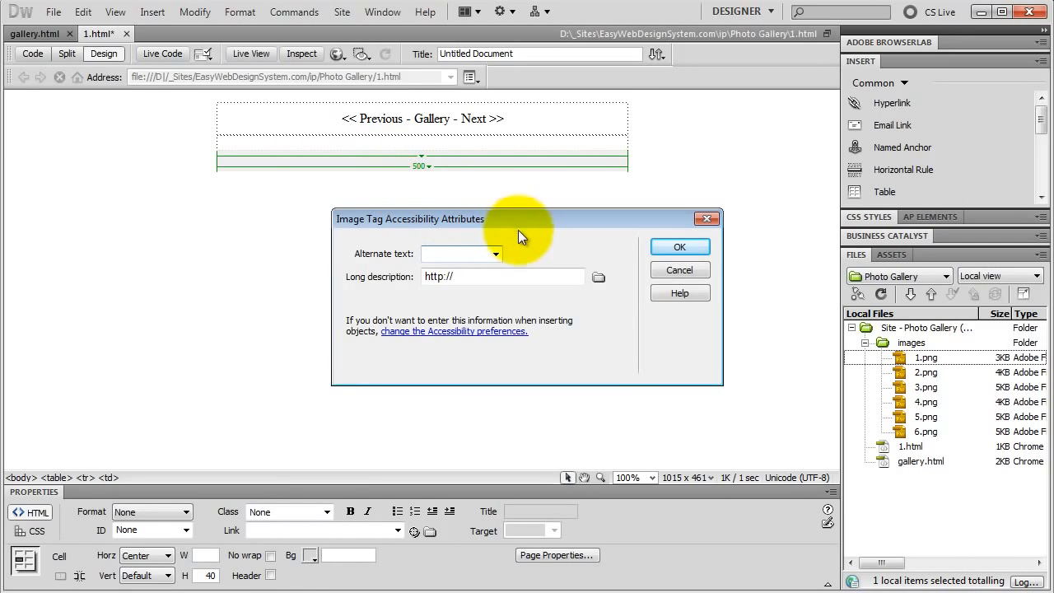
{"action": "left_click", "coordinate": [682, 248]}
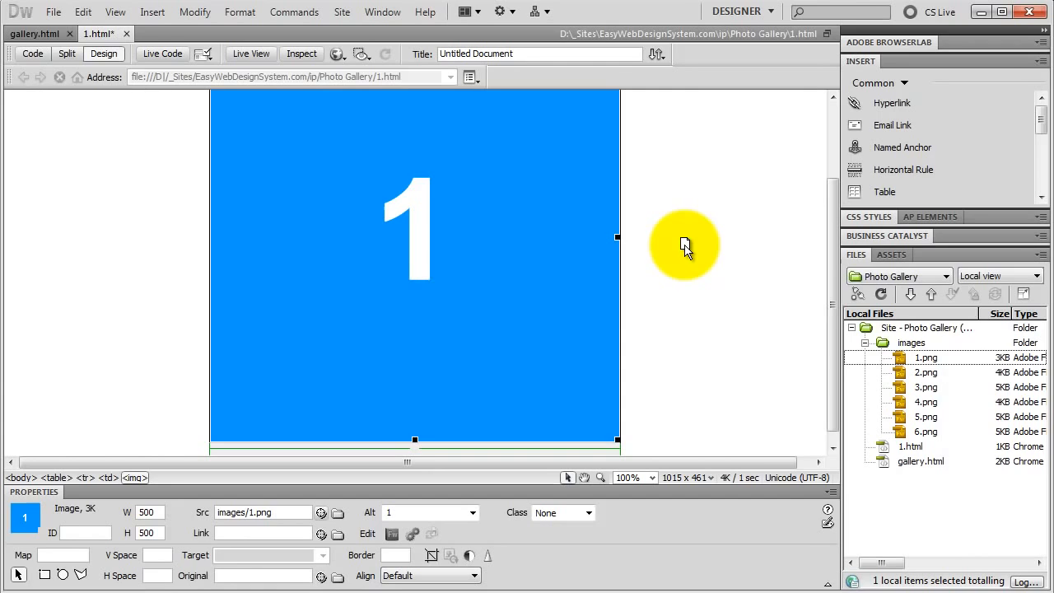
Link the word Gallery in the navigation row to gallery.html and save the page.
{"action": "scroll", "coordinate": [507, 279], "scroll_direction": "up", "scroll_amount": 1}
{"action": "scroll", "coordinate": [507, 279], "scroll_direction": "up", "scroll_amount": 1}
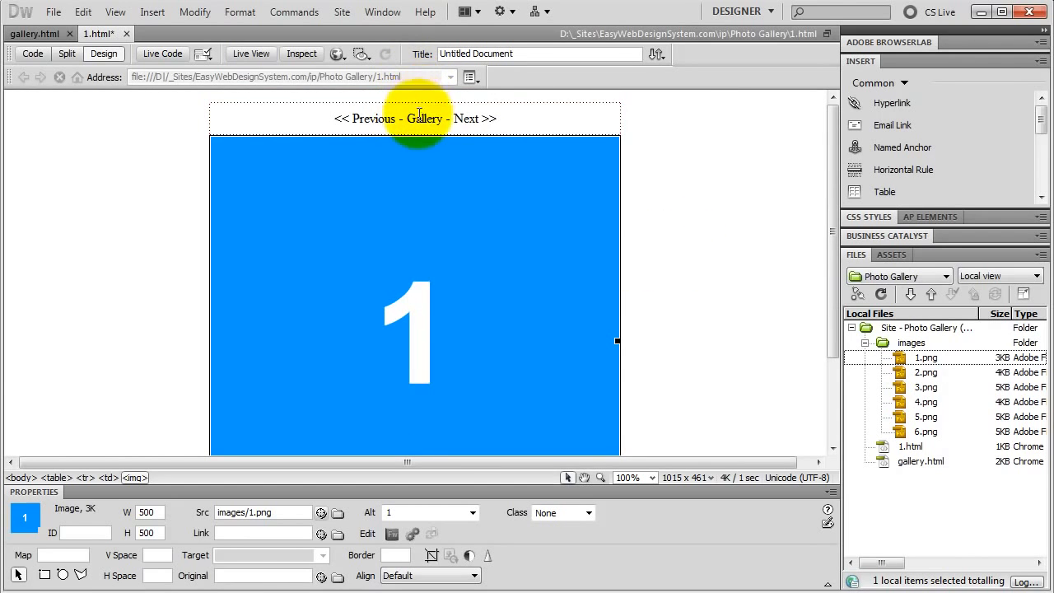
{"action": "double_click", "coordinate": [421, 118]}
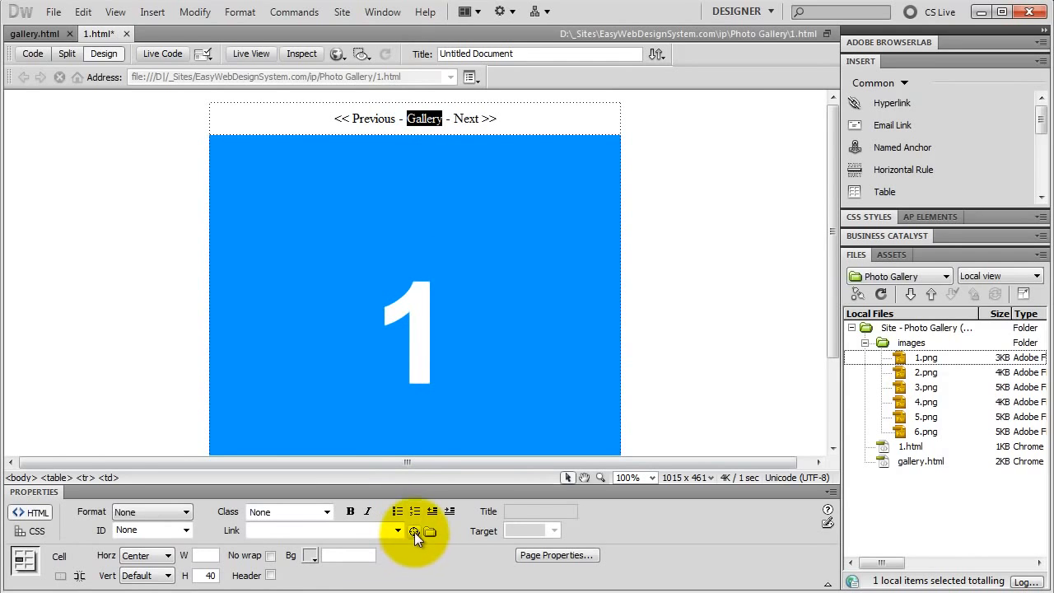
{"action": "left_click_drag", "start_coordinate": [414, 531], "coordinate": [918, 458]}
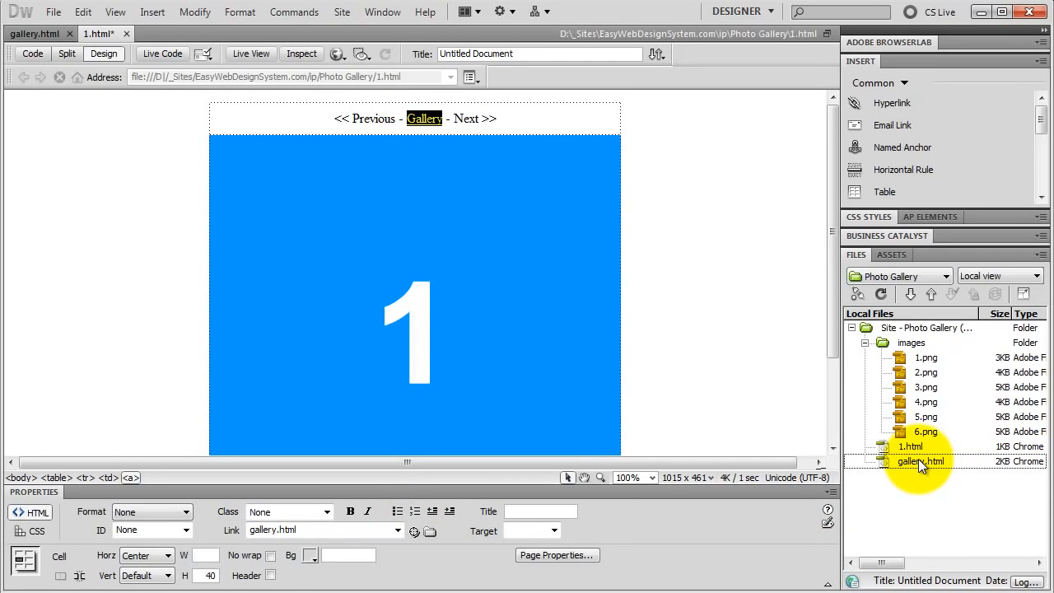
{"action": "left_click_drag", "start_coordinate": [918, 458], "coordinate": [918, 459]}
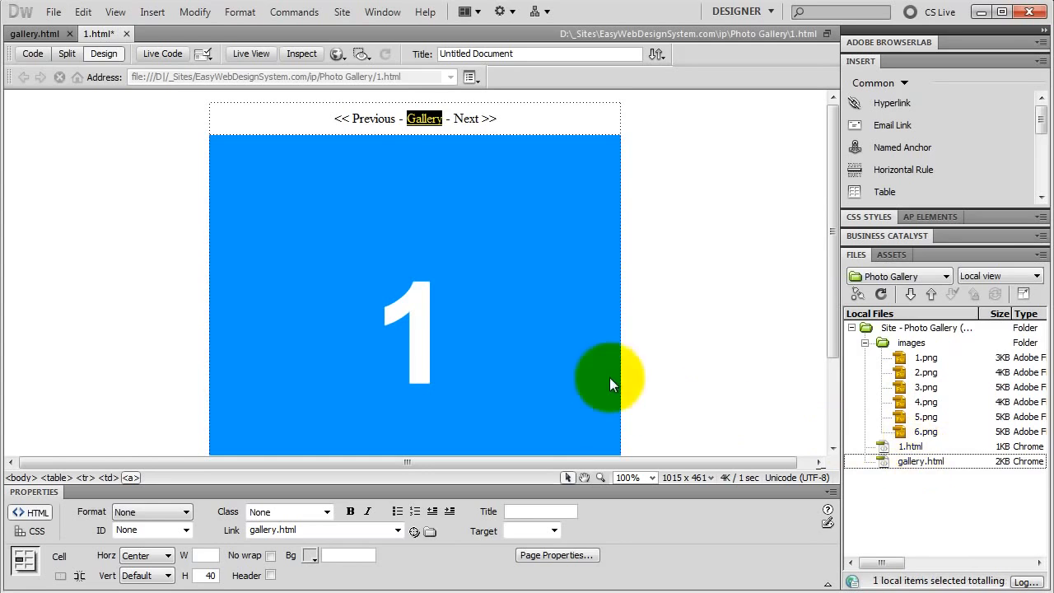
{"action": "left_click", "coordinate": [53, 13]}
{"action": "left_click", "coordinate": [75, 189]}
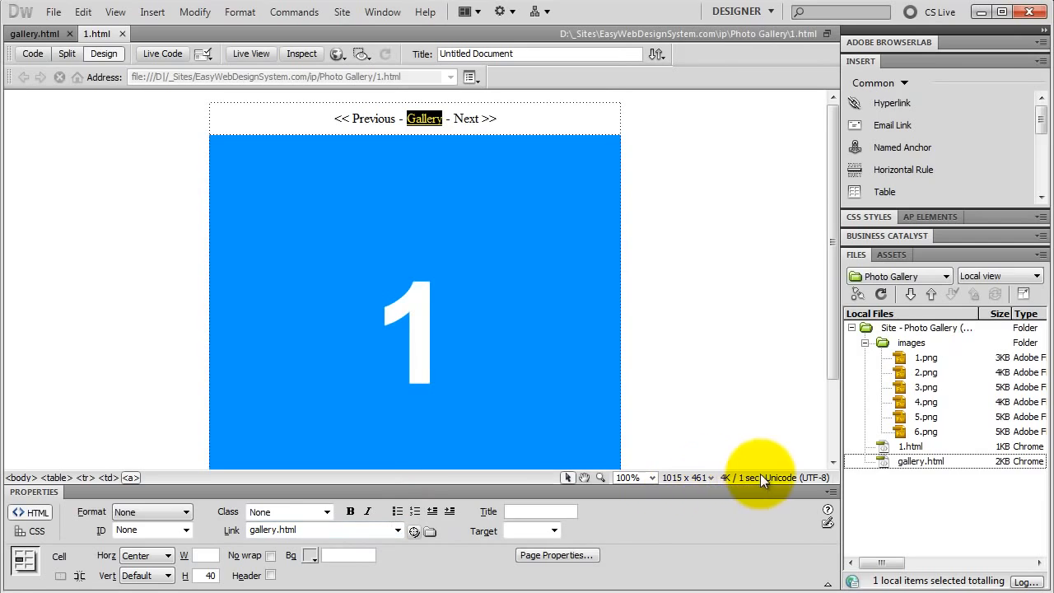
Duplicate 1.html five times in the site's file list.
{"action": "left_click", "coordinate": [915, 446]}
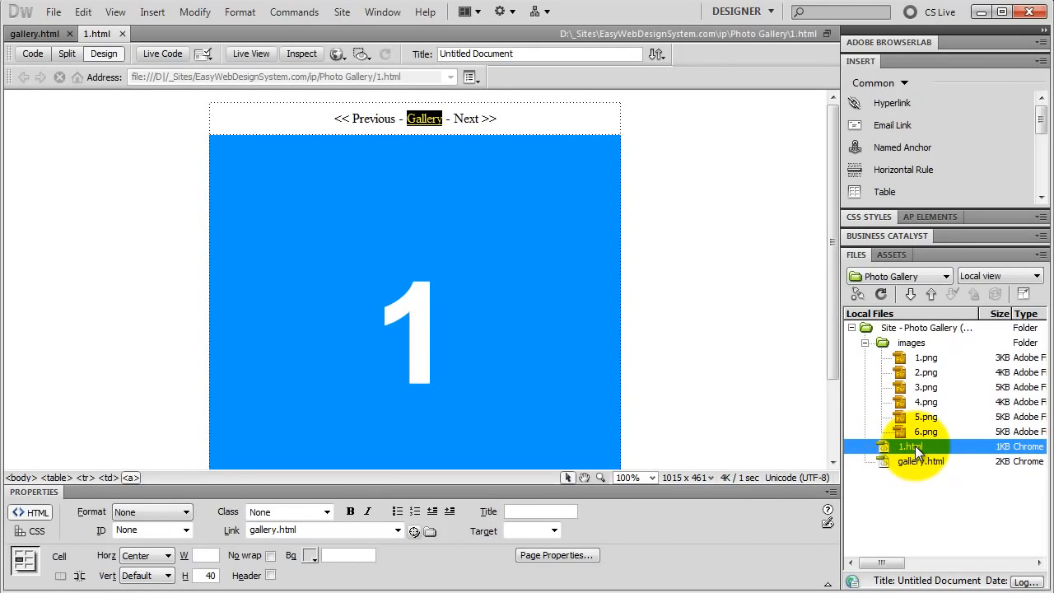
{"action": "key", "text": "ctrl+d"}
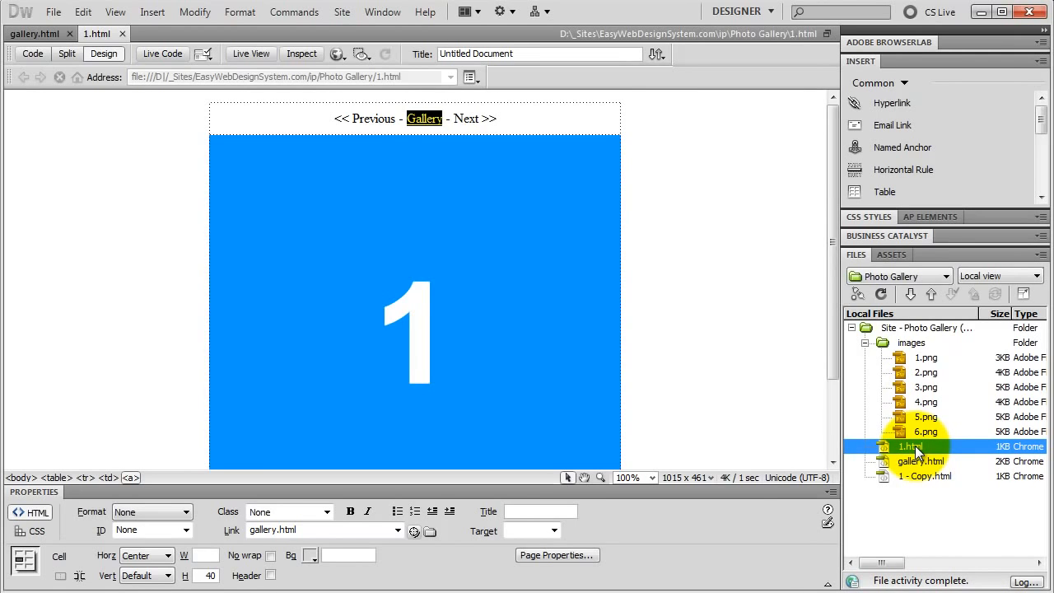
{"action": "key", "text": "ctrl+d"}
{"action": "key", "text": "ctrl+d"}
{"action": "key", "text": "ctrl+d"}
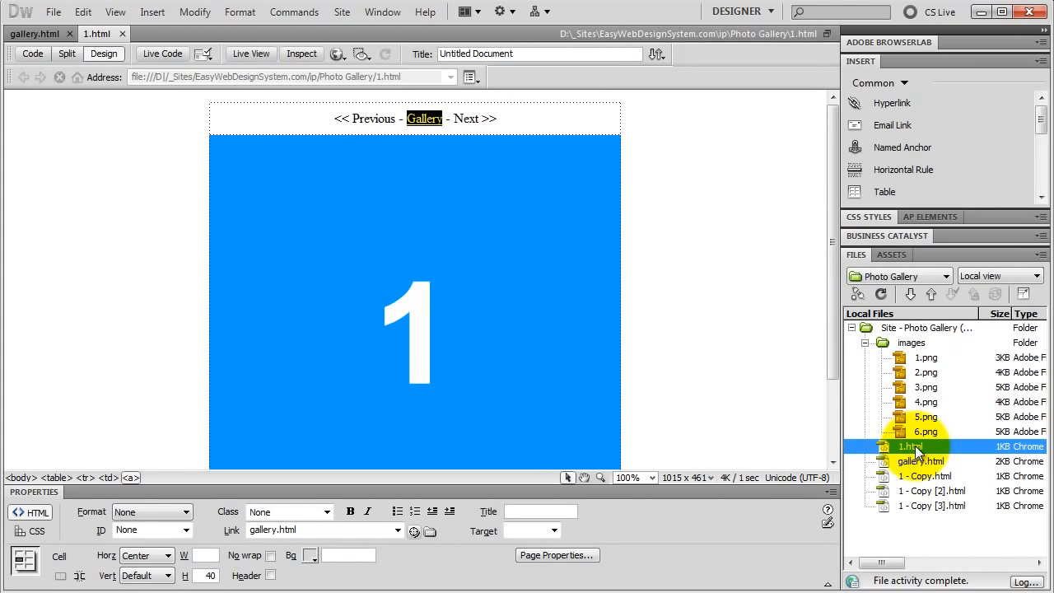
{"action": "key", "text": "ctrl+d"}
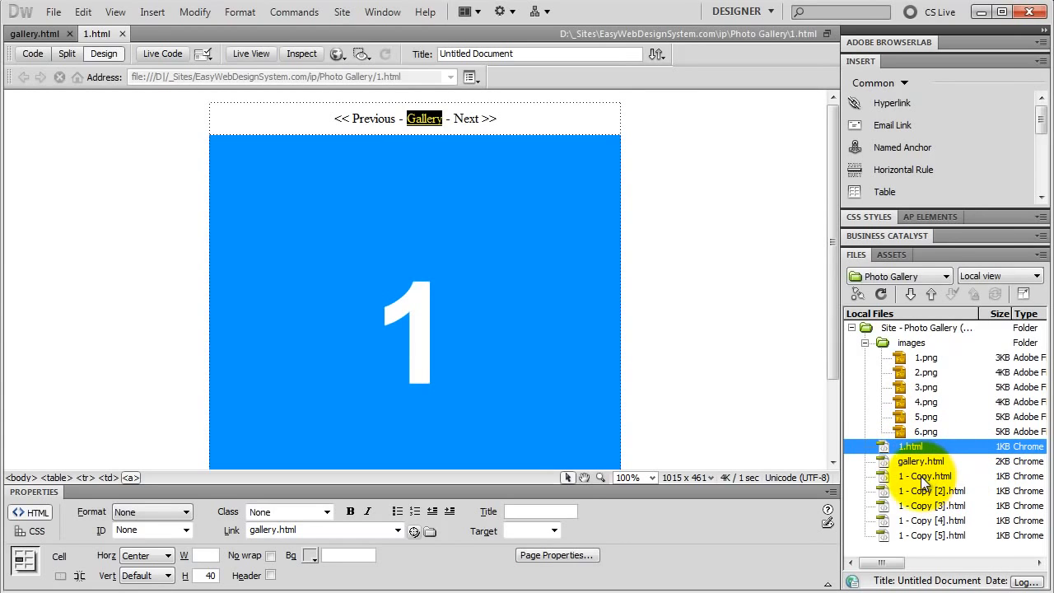
Rename the first two copies of 1.html as 2.html and 3.html.
{"action": "left_click", "coordinate": [926, 477]}
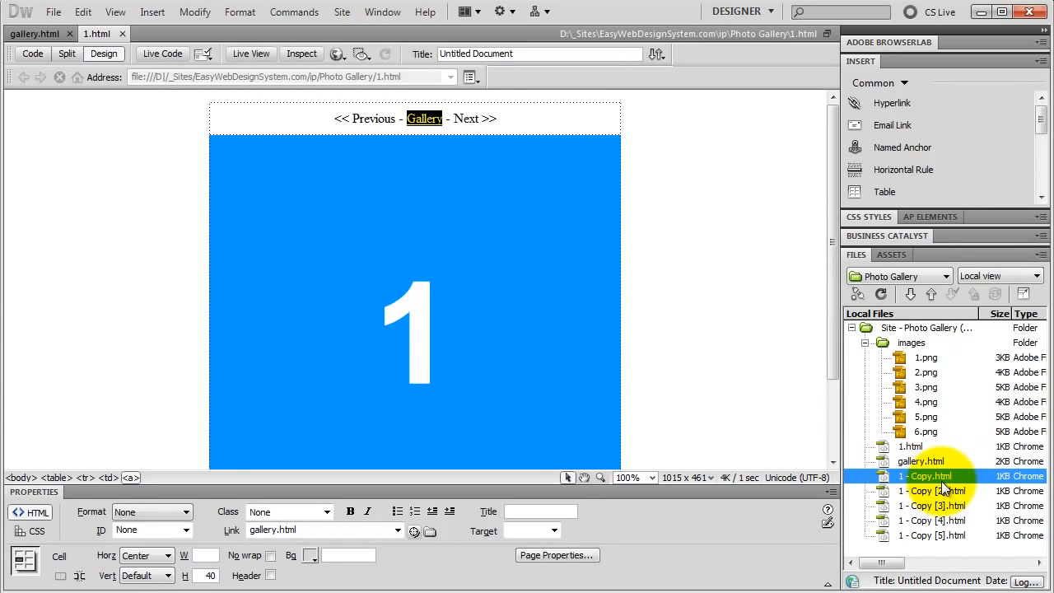
{"action": "left_click", "coordinate": [940, 480]}
{"action": "type", "text": "2"}
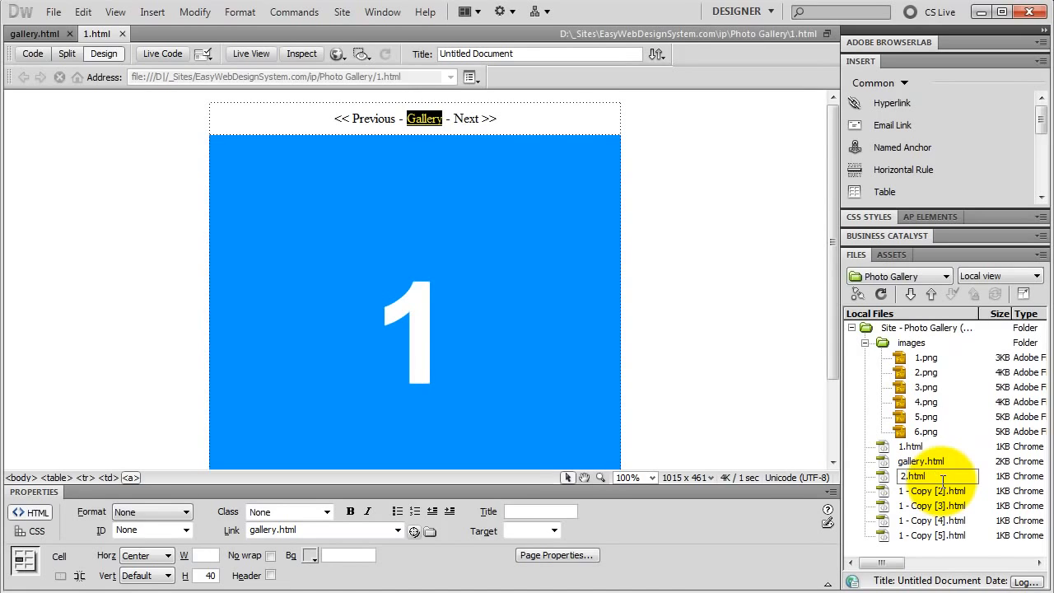
{"action": "key", "text": "Return"}
{"action": "left_click", "coordinate": [937, 486]}
{"action": "key", "text": "F2"}
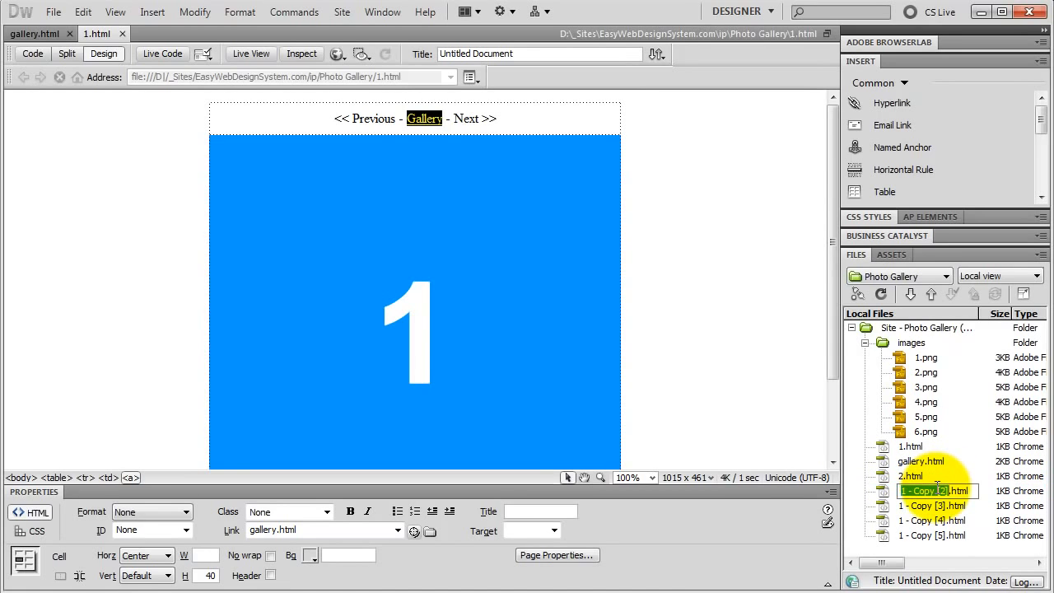
{"action": "type", "text": "3"}
{"action": "key", "text": "Return"}
Rename the remaining three copies as 4.html, 5.html and 6.html, and refresh the site's file list.
{"action": "left_click", "coordinate": [929, 508]}
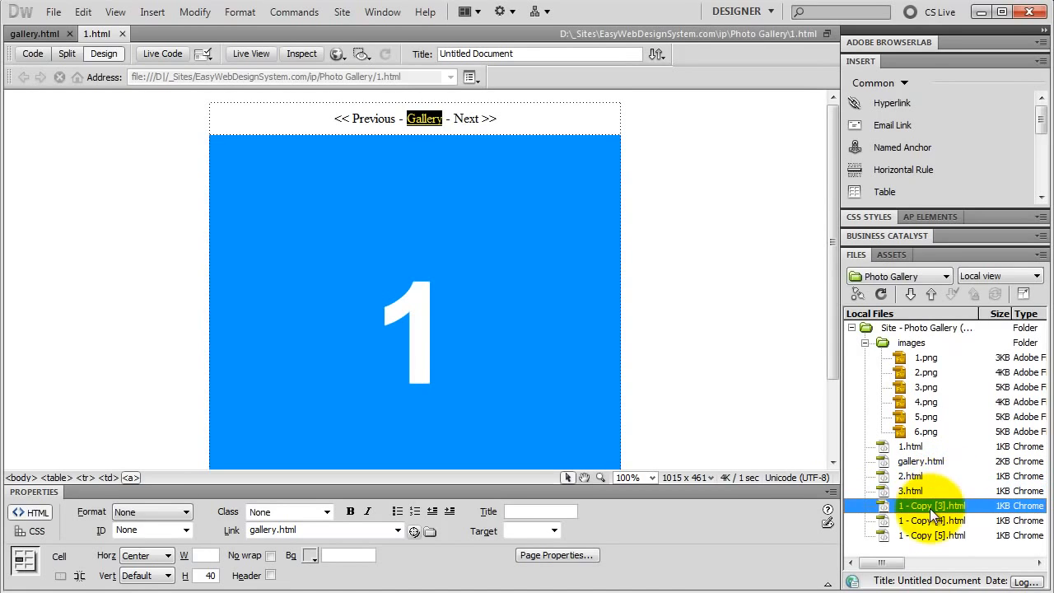
{"action": "key", "text": "F2"}
{"action": "type", "text": "4"}
{"action": "key", "text": "Return"}
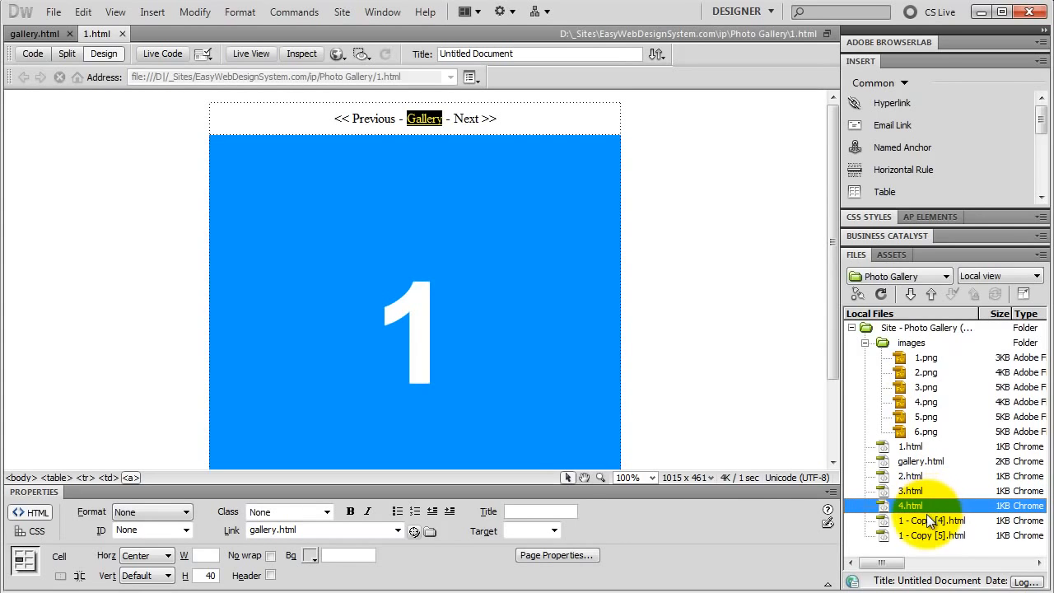
{"action": "left_click", "coordinate": [926, 515]}
{"action": "key", "text": "F2"}
{"action": "type", "text": "5"}
{"action": "key", "text": "Return"}
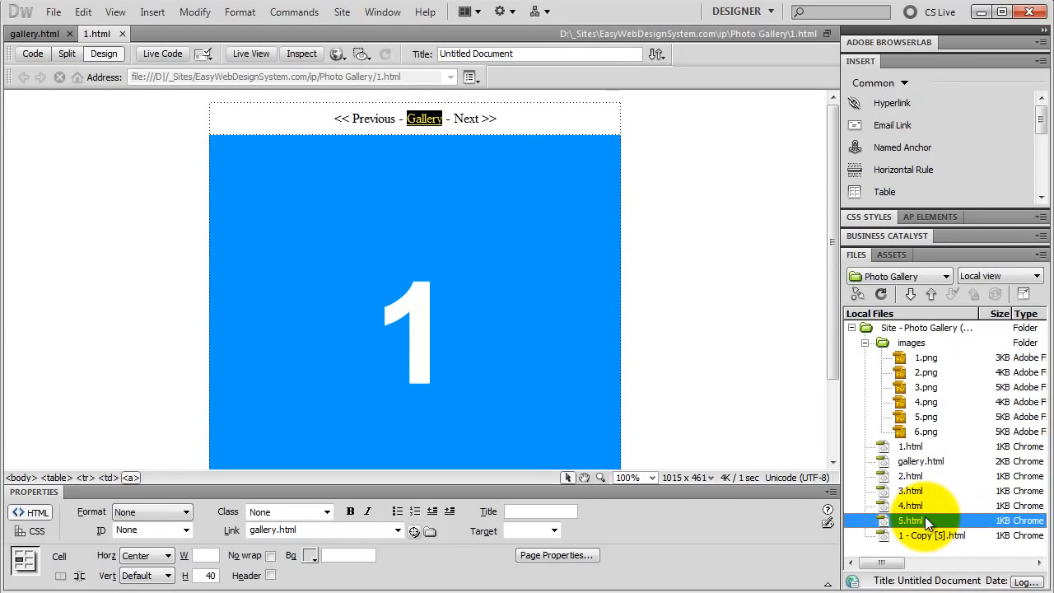
{"action": "left_click", "coordinate": [920, 536]}
{"action": "key", "text": "F2"}
{"action": "type", "text": "6"}
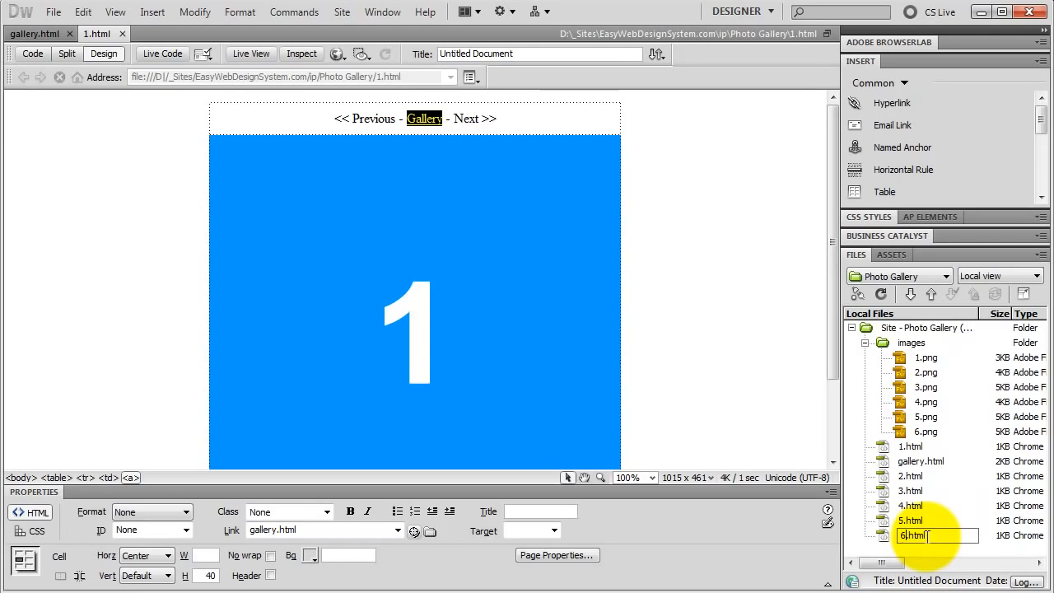
{"action": "key", "text": "Return"}
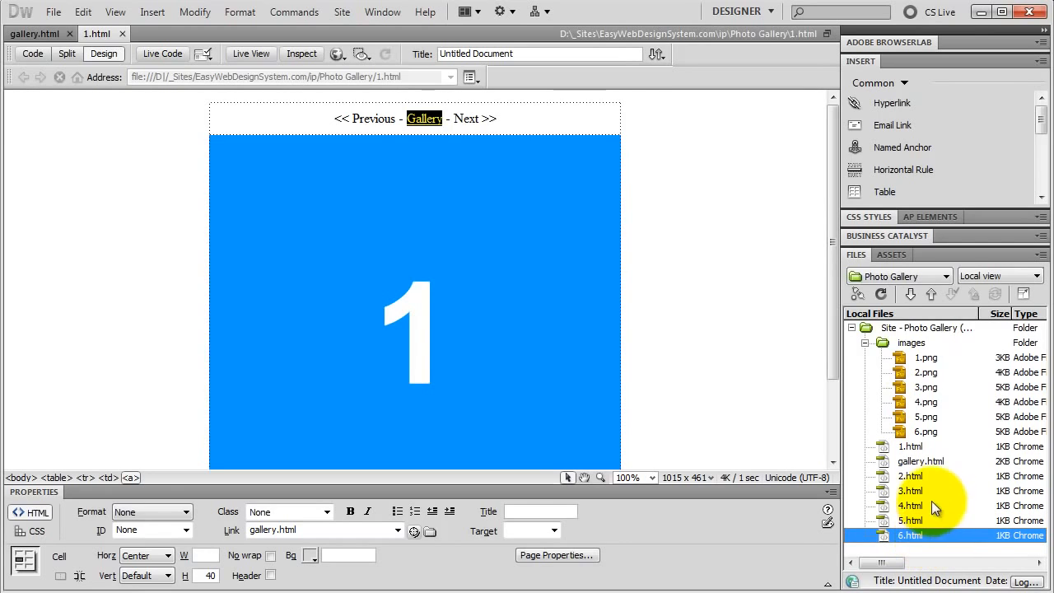
{"action": "left_click", "coordinate": [881, 295]}
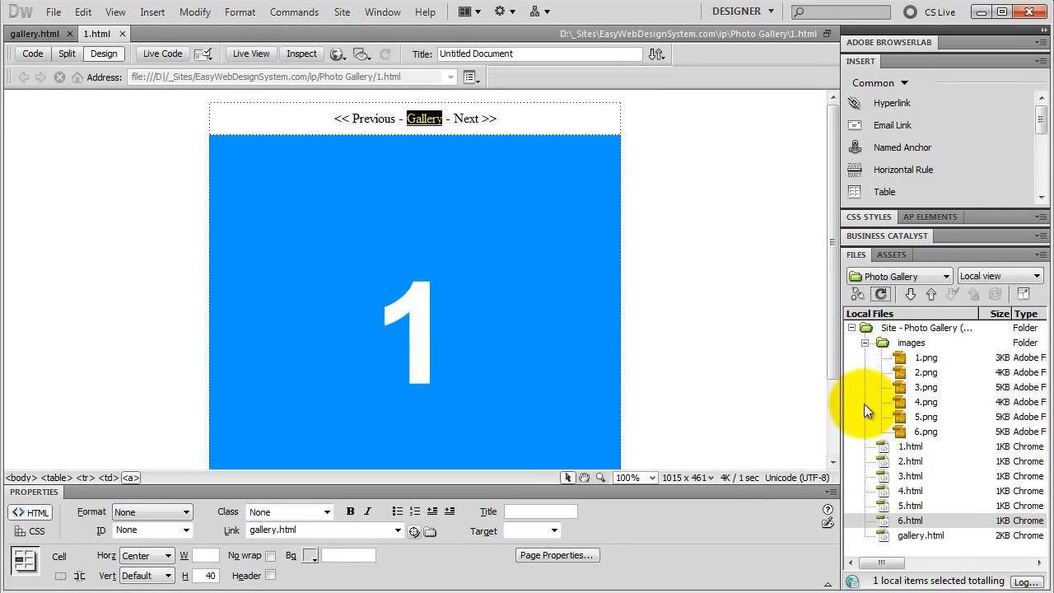
Link the "Next >>" text on page 1.html to 2.html.
{"action": "left_click", "coordinate": [913, 447]}
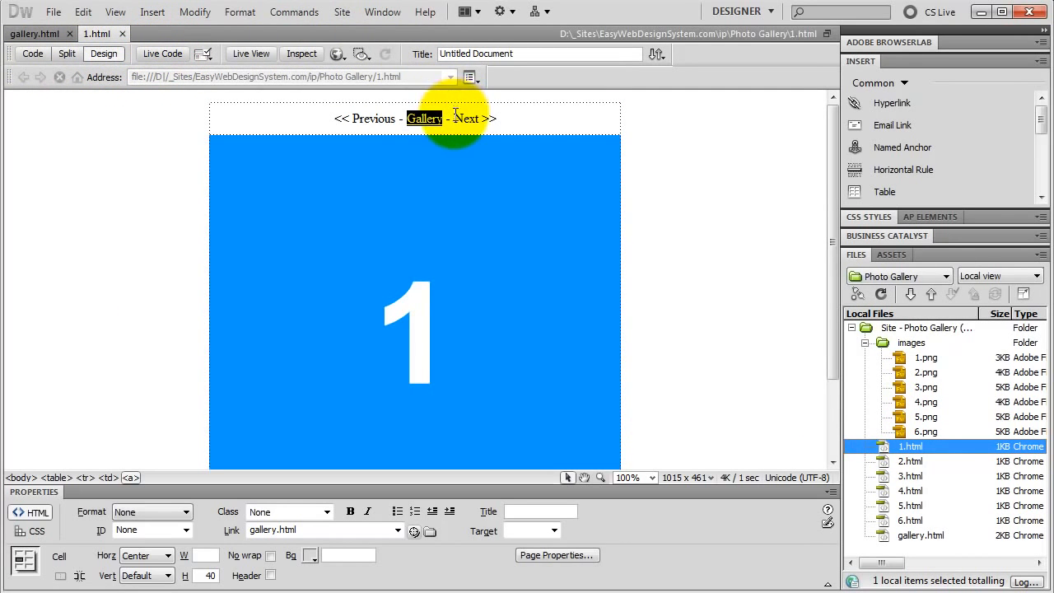
{"action": "left_click_drag", "start_coordinate": [454, 118], "coordinate": [496, 118]}
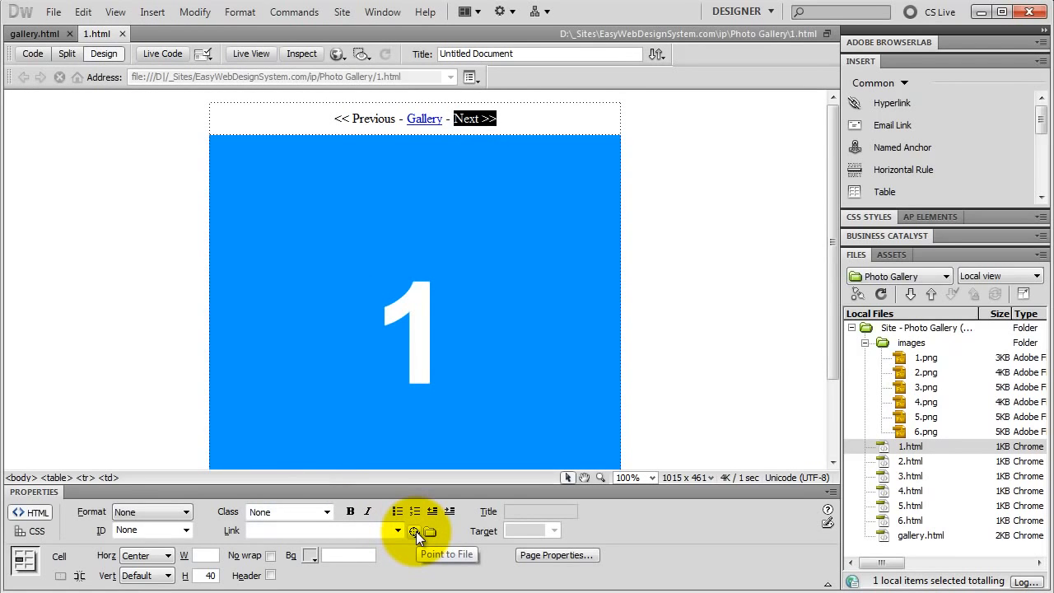
{"action": "left_click_drag", "start_coordinate": [416, 530], "coordinate": [908, 459]}
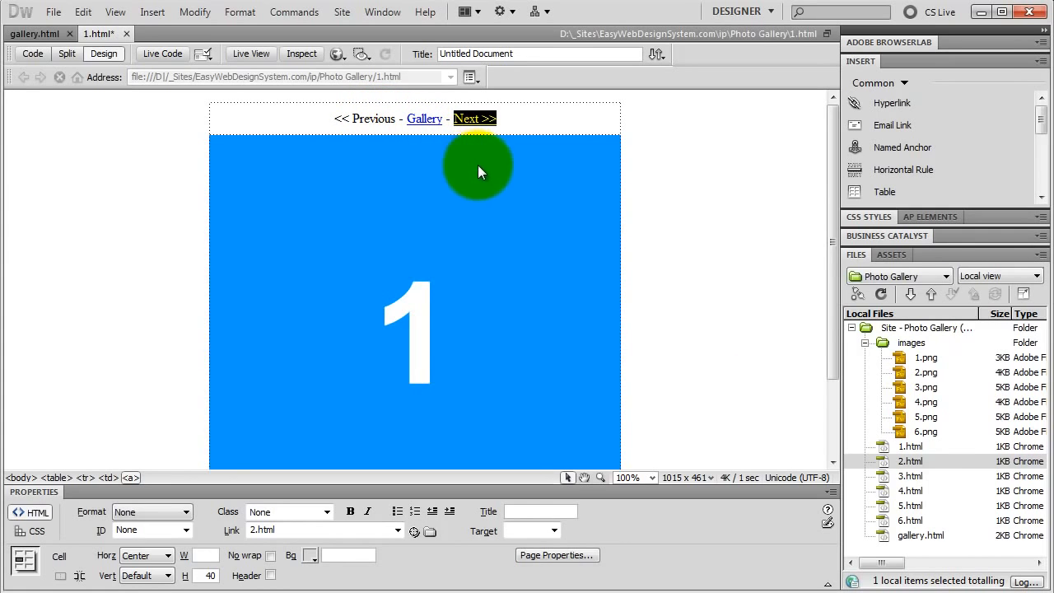
Open 2.html and change its image source to images/2.png with the alternate text 2.
{"action": "double_click", "coordinate": [908, 460]}
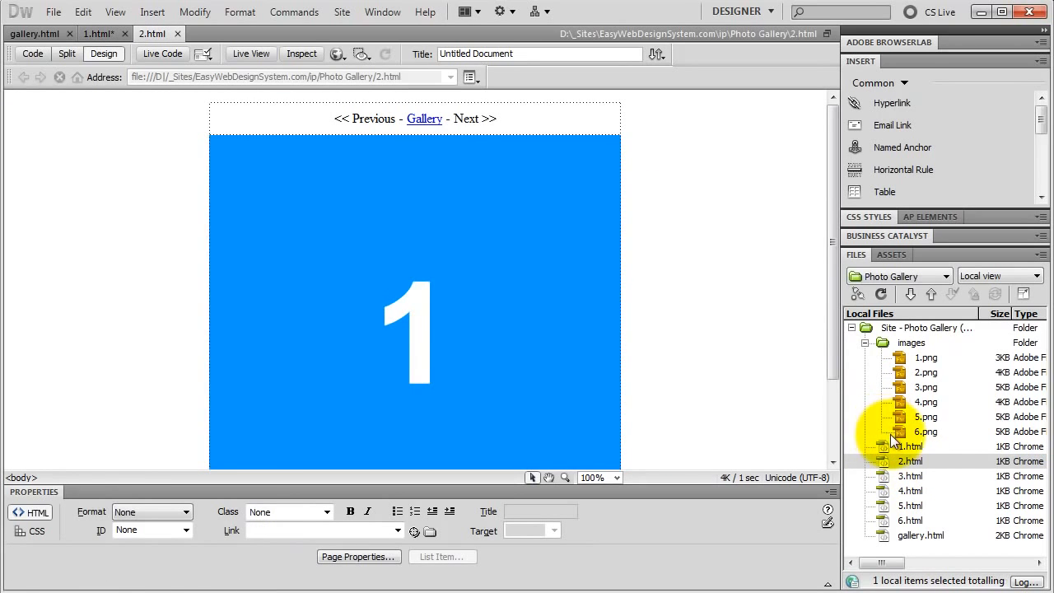
{"action": "left_click", "coordinate": [442, 243]}
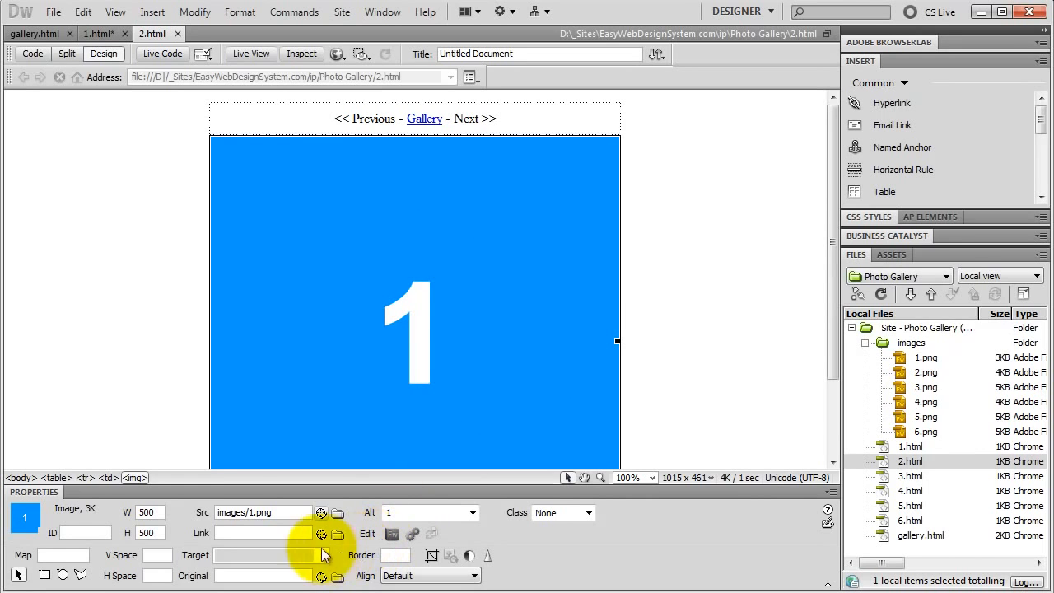
{"action": "left_click_drag", "start_coordinate": [320, 512], "coordinate": [921, 378]}
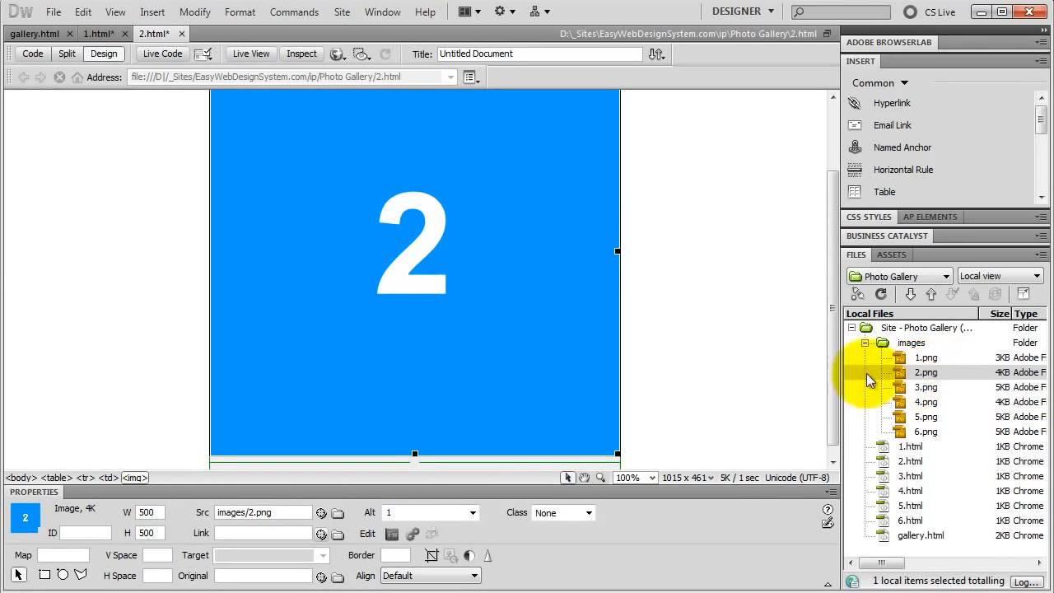
{"action": "double_click", "coordinate": [402, 513]}
{"action": "type", "text": "2"}
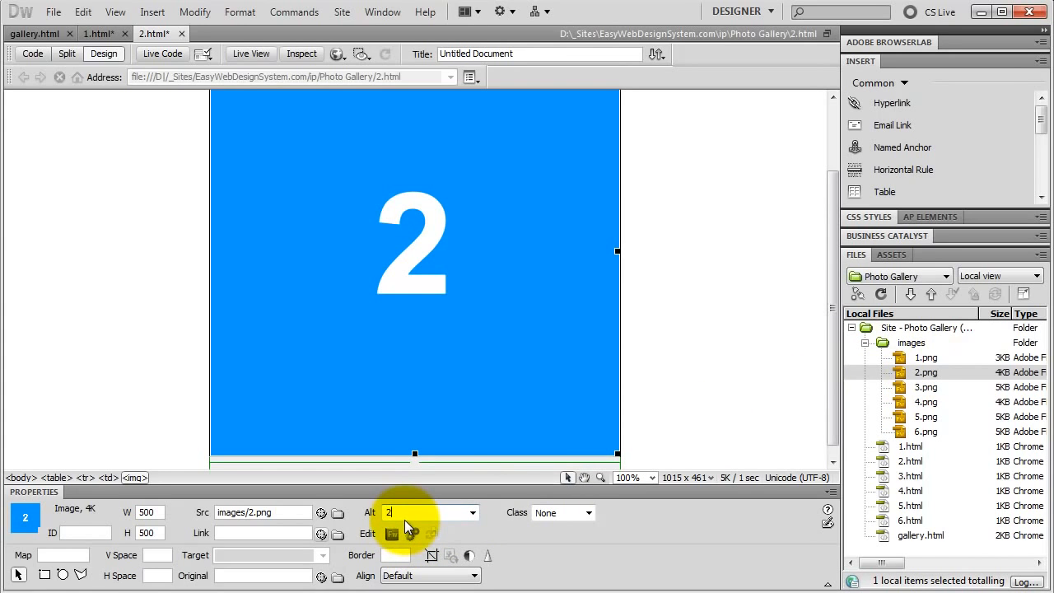
{"action": "key", "text": "Return"}
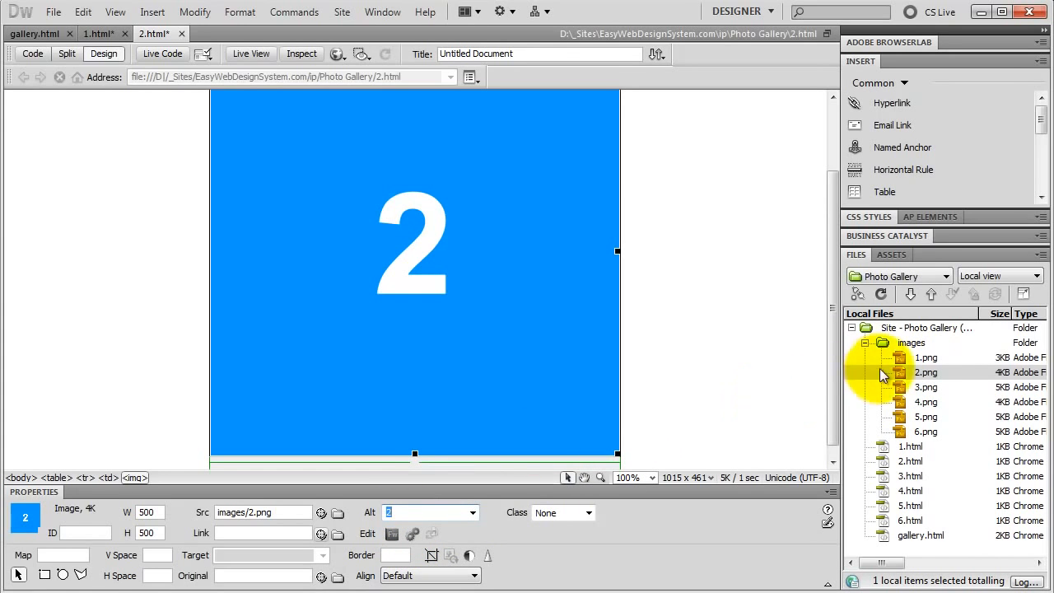
On page 2.html, link "<< Previous" to 1.html and "Next >>" to 3.html.
{"action": "scroll", "coordinate": [827, 350], "scroll_direction": "up", "scroll_amount": 3}
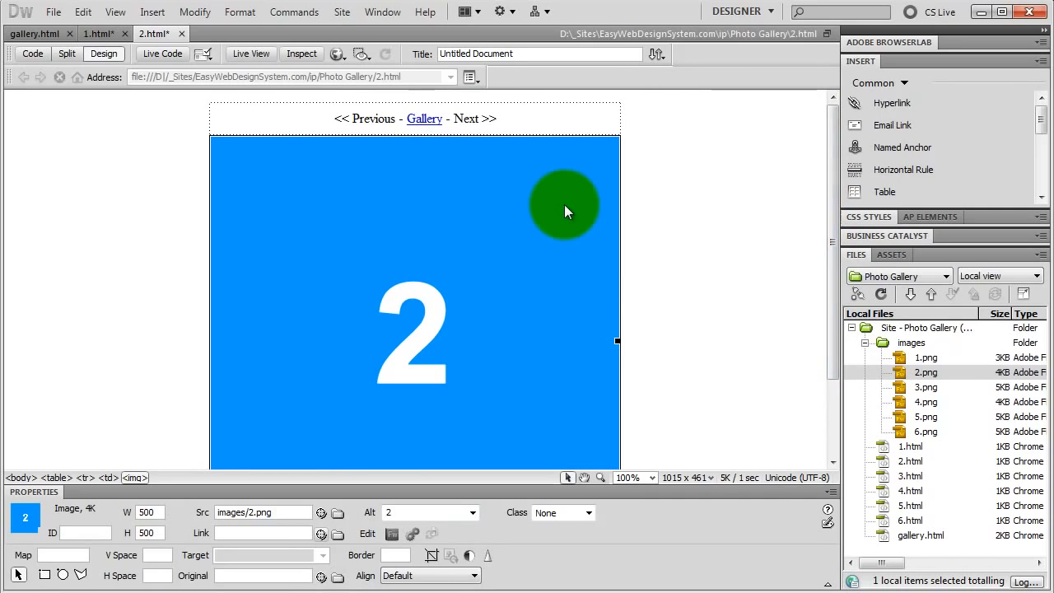
{"action": "left_click_drag", "start_coordinate": [336, 122], "coordinate": [393, 122]}
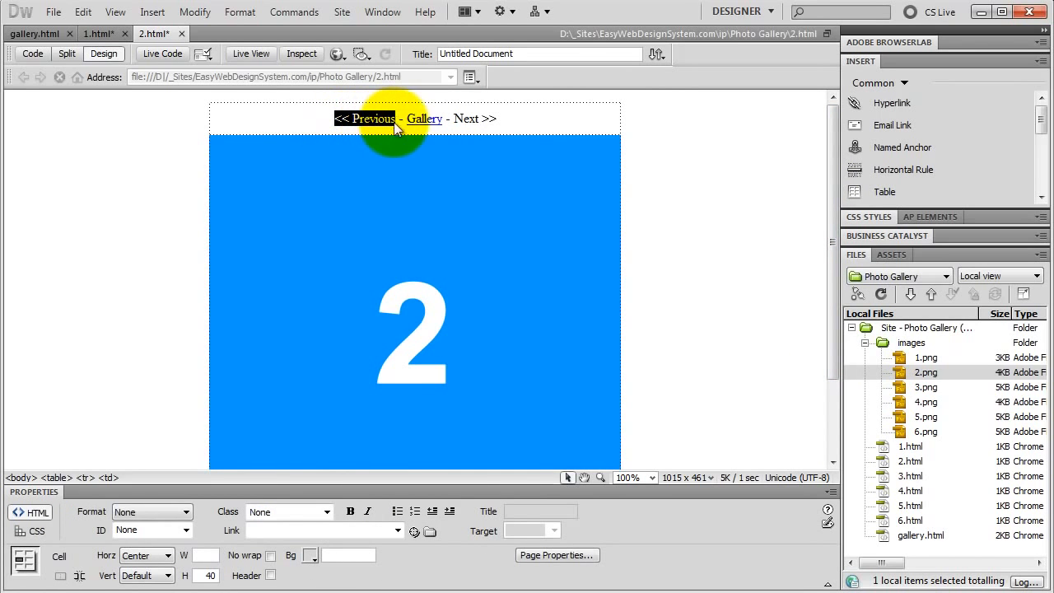
{"action": "left_click_drag", "start_coordinate": [412, 531], "coordinate": [882, 444]}
{"action": "left_click_drag", "start_coordinate": [456, 121], "coordinate": [496, 120]}
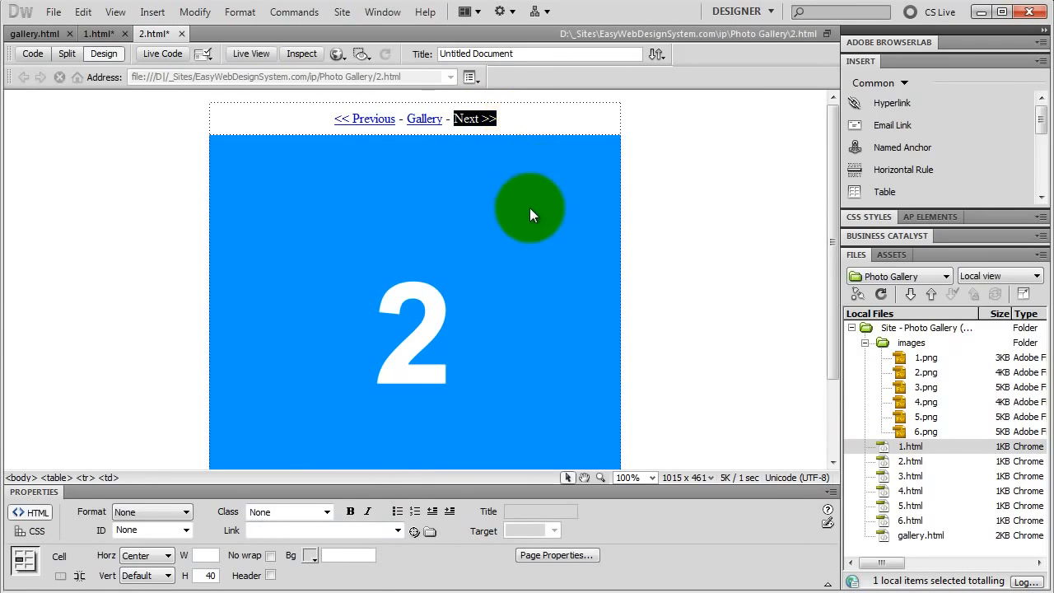
{"action": "left_click_drag", "start_coordinate": [414, 531], "coordinate": [897, 471]}
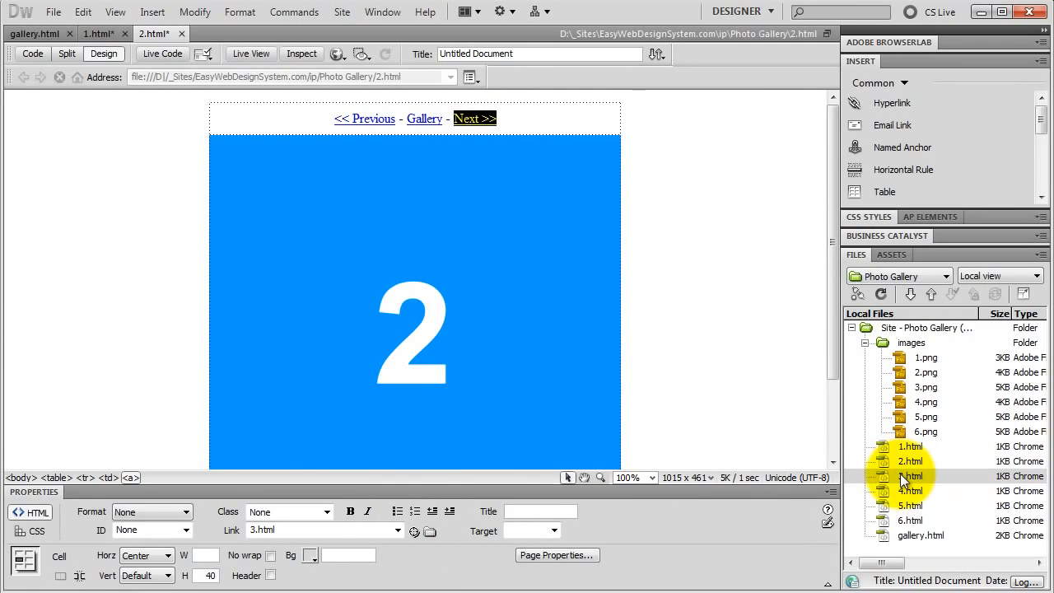
Open 3.html and change its image source to images/3.png with the alternate text 3.
{"action": "double_click", "coordinate": [906, 475]}
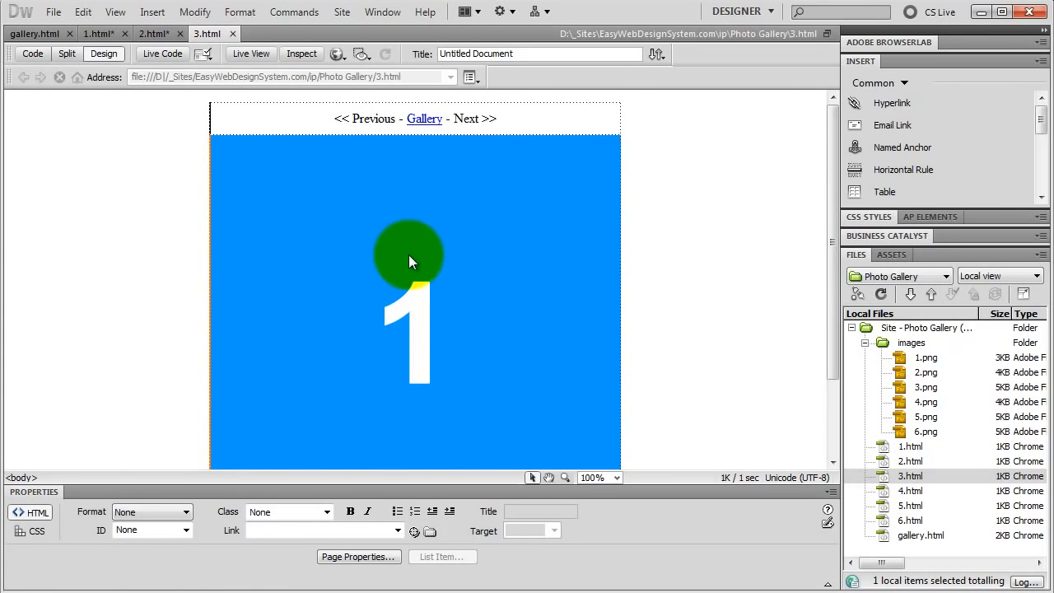
{"action": "left_click", "coordinate": [409, 262]}
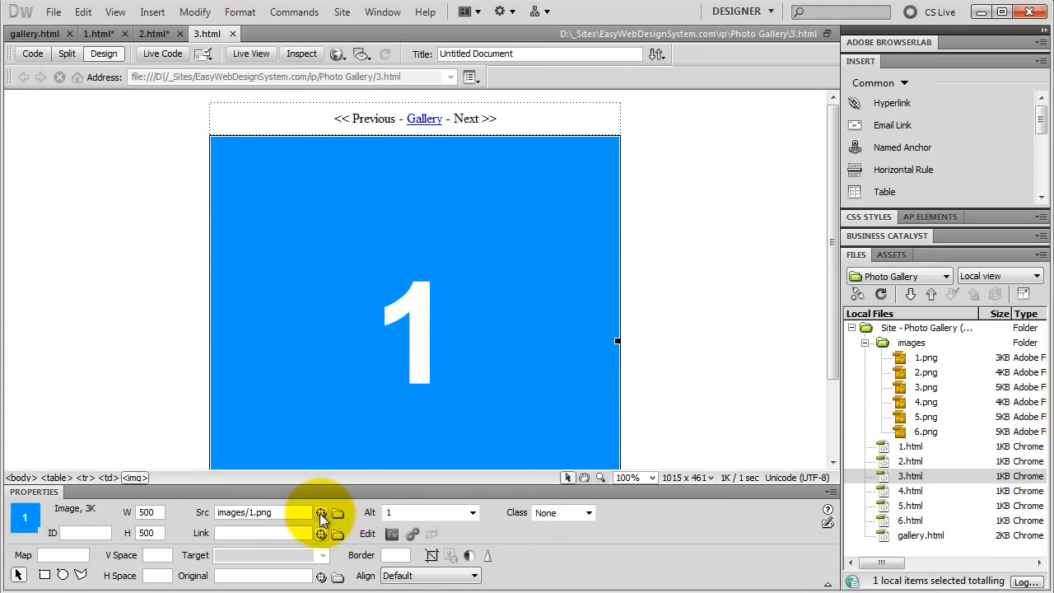
{"action": "left_click_drag", "start_coordinate": [319, 513], "coordinate": [918, 387]}
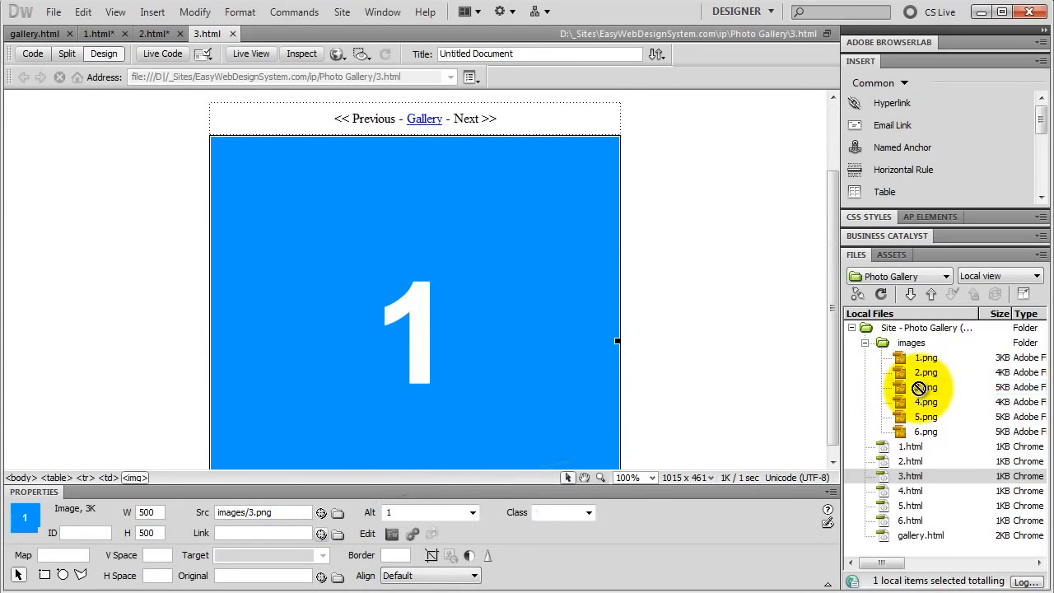
{"action": "left_click_drag", "start_coordinate": [833, 309], "coordinate": [832, 232]}
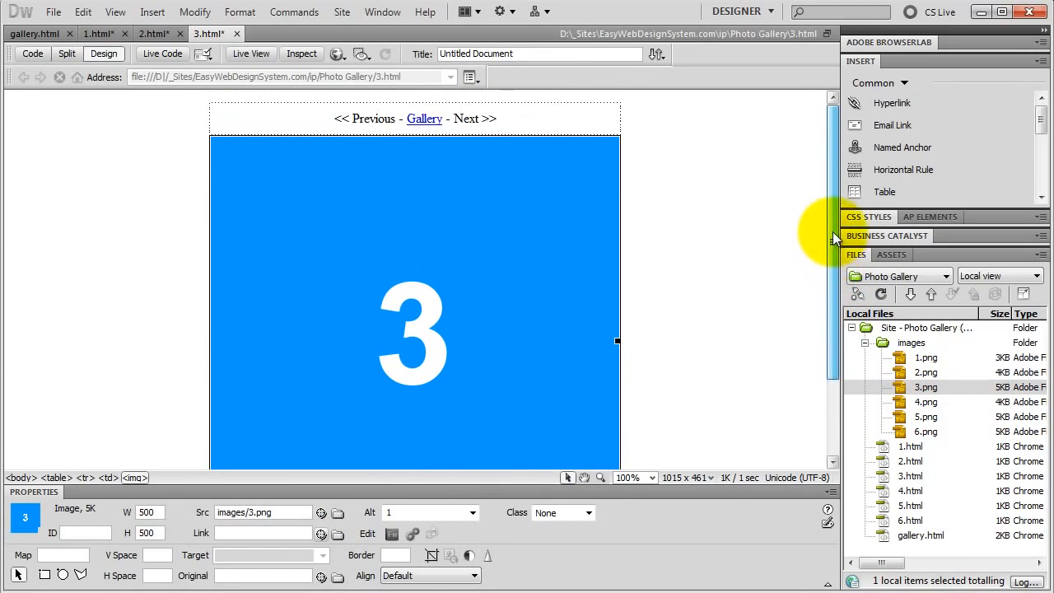
{"action": "double_click", "coordinate": [418, 513]}
{"action": "type", "text": "3"}
{"action": "key", "text": "Return"}
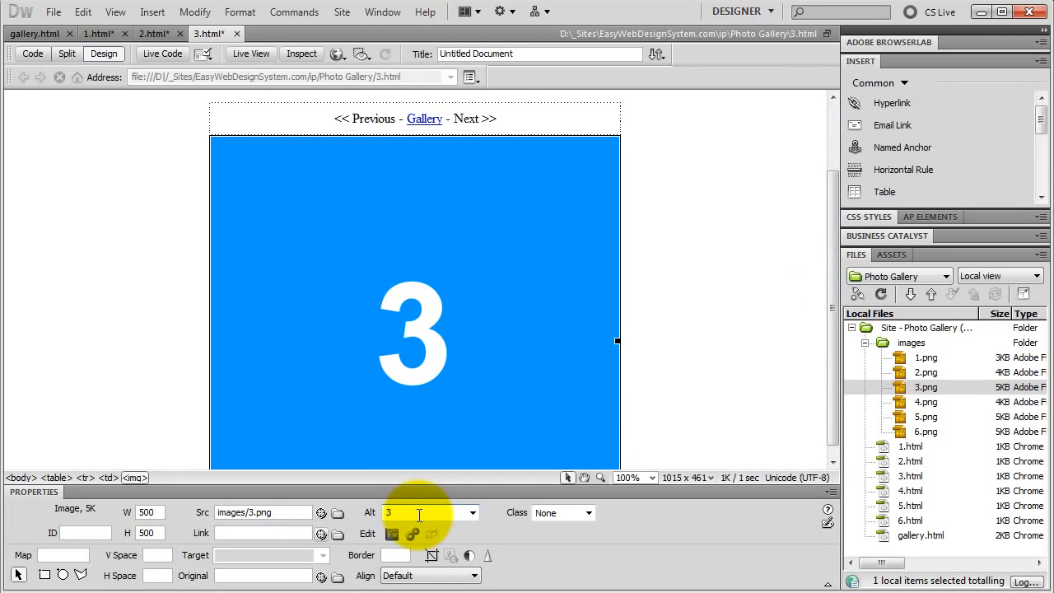
On page 3.html, link "<< Previous" to 2.html and "Next >>" to 4.html.
{"action": "left_click_drag", "start_coordinate": [833, 310], "coordinate": [826, 234]}
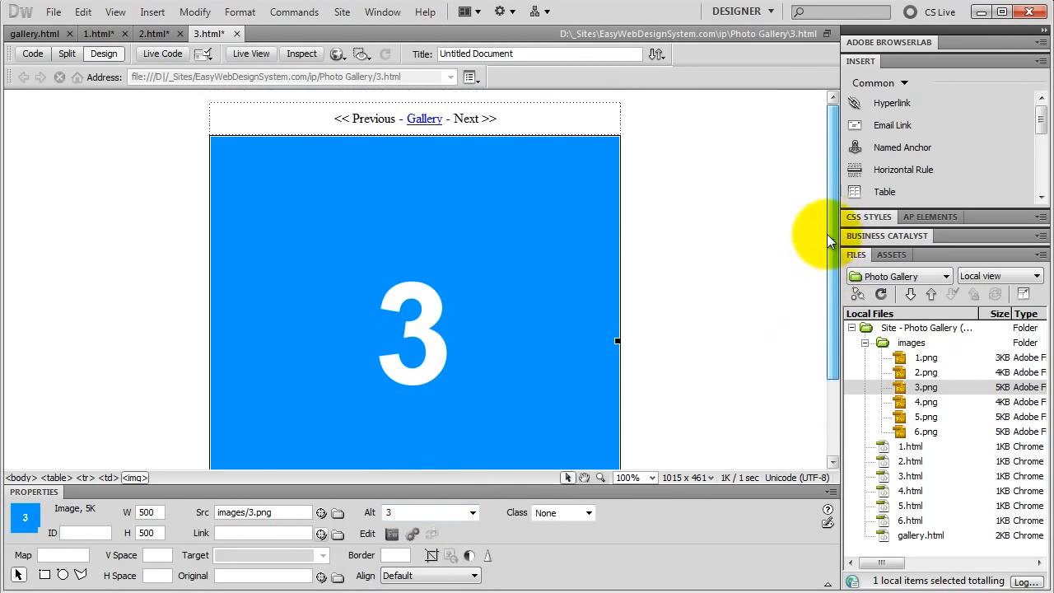
{"action": "left_click_drag", "start_coordinate": [329, 118], "coordinate": [396, 119]}
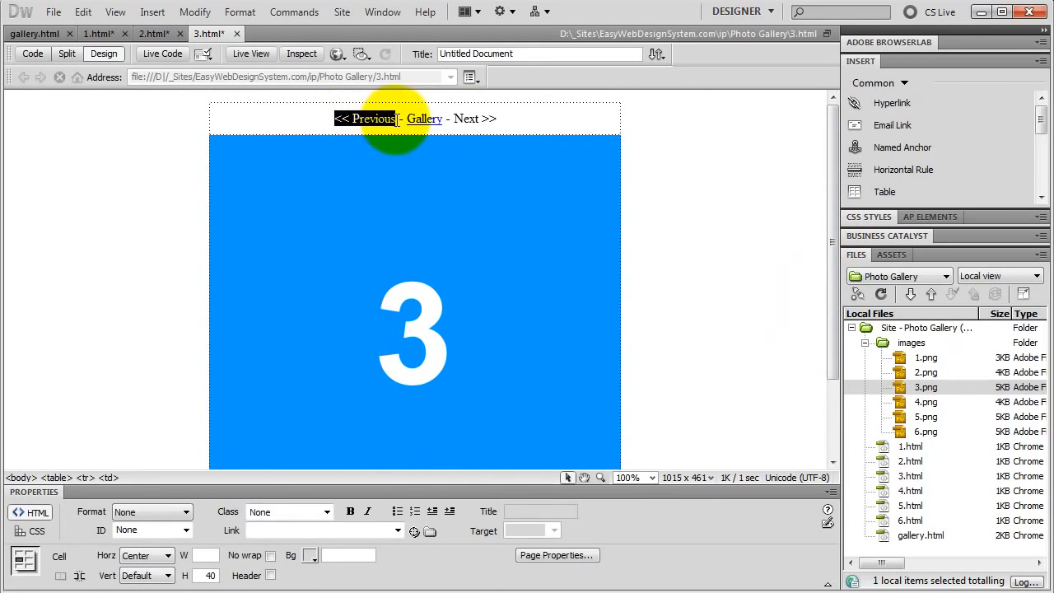
{"action": "left_click_drag", "start_coordinate": [412, 533], "coordinate": [910, 463]}
{"action": "left_click_drag", "start_coordinate": [453, 118], "coordinate": [515, 123]}
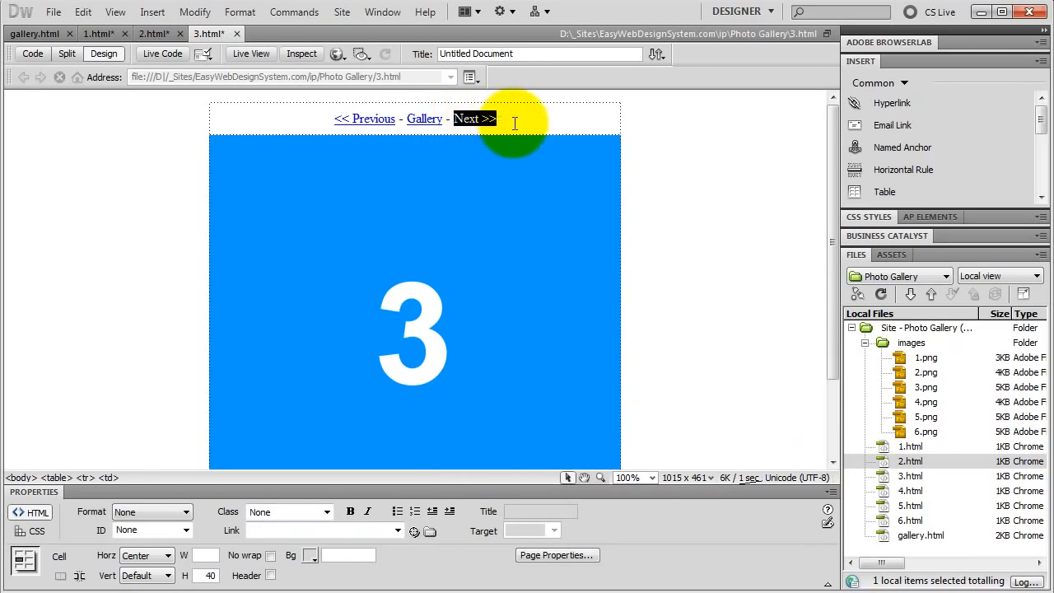
{"action": "left_click_drag", "start_coordinate": [411, 532], "coordinate": [909, 487]}
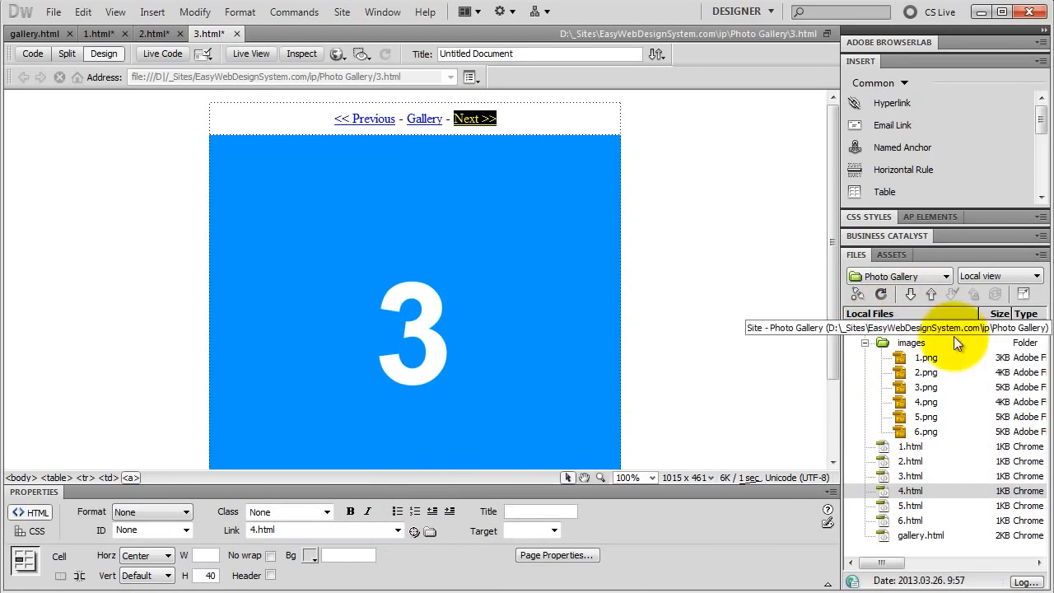
Open 4.html and change its image source to images/4.png with the alternate text 4.
{"action": "double_click", "coordinate": [907, 491]}
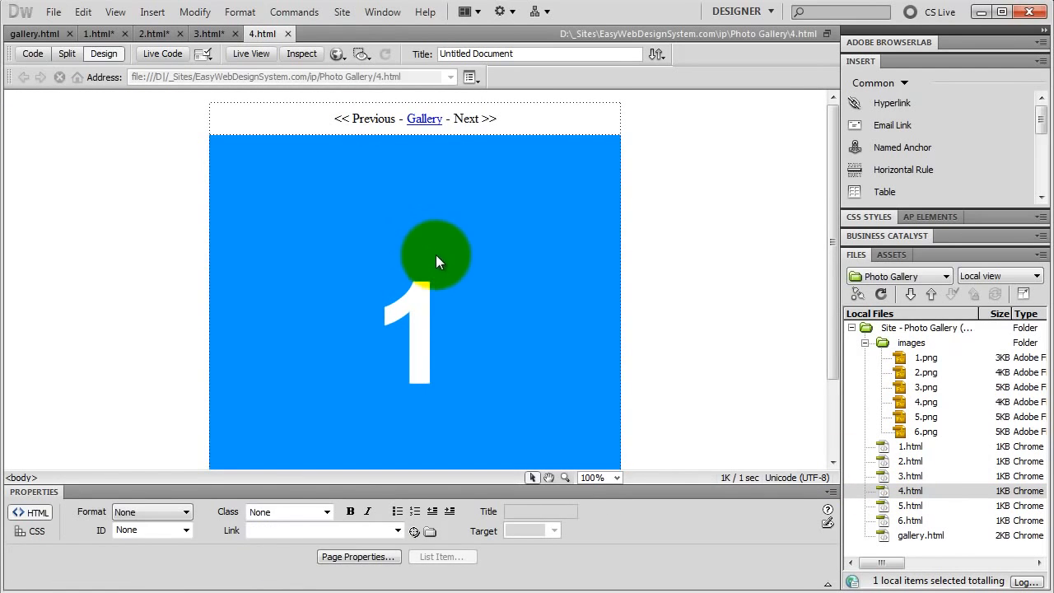
{"action": "left_click", "coordinate": [436, 257]}
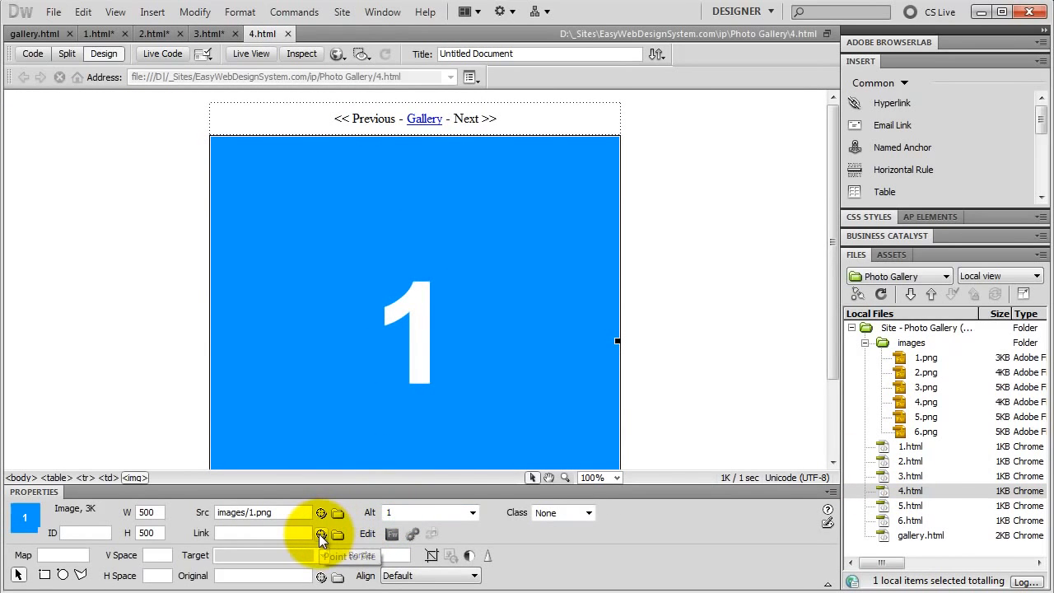
{"action": "left_click_drag", "start_coordinate": [321, 511], "coordinate": [914, 401]}
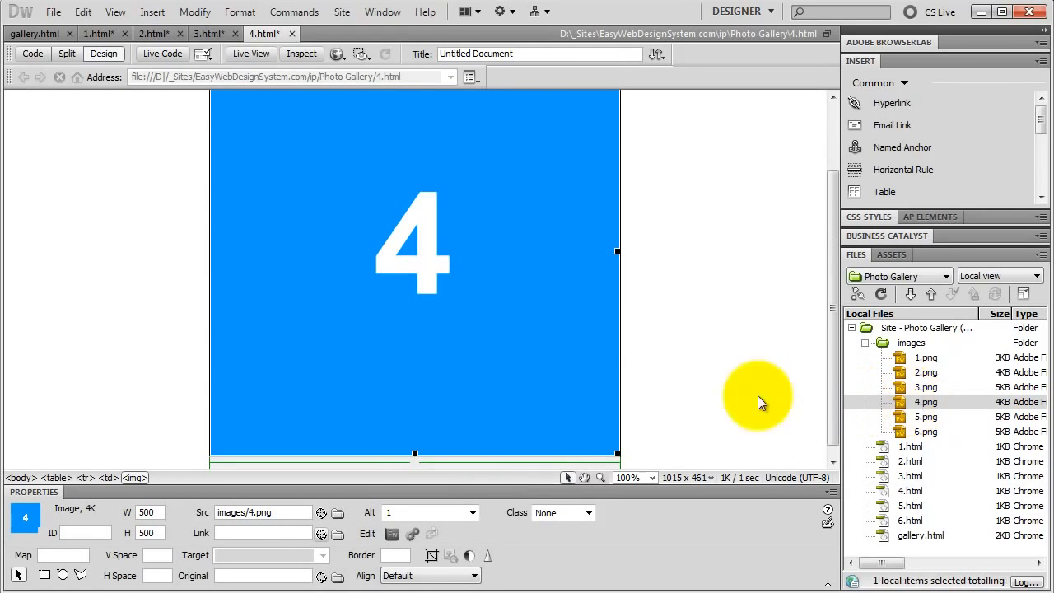
{"action": "double_click", "coordinate": [393, 514]}
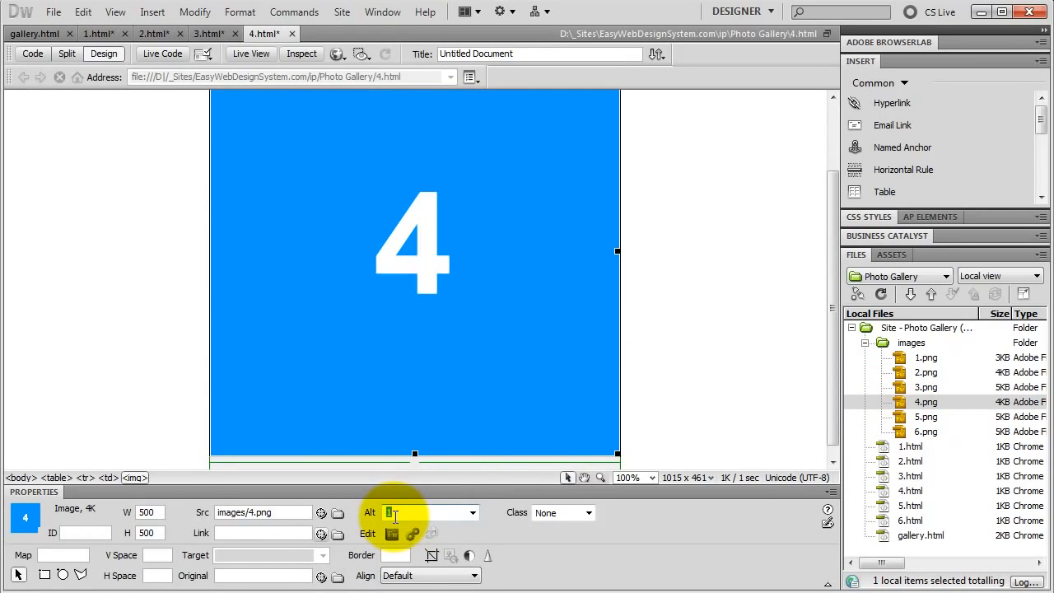
{"action": "type", "text": "4"}
{"action": "key", "text": "Return"}
On page 4.html, link "<< Previous" to 3.html and "Next >>" to 5.html.
{"action": "scroll", "coordinate": [833, 364], "scroll_direction": "up", "scroll_amount": 3}
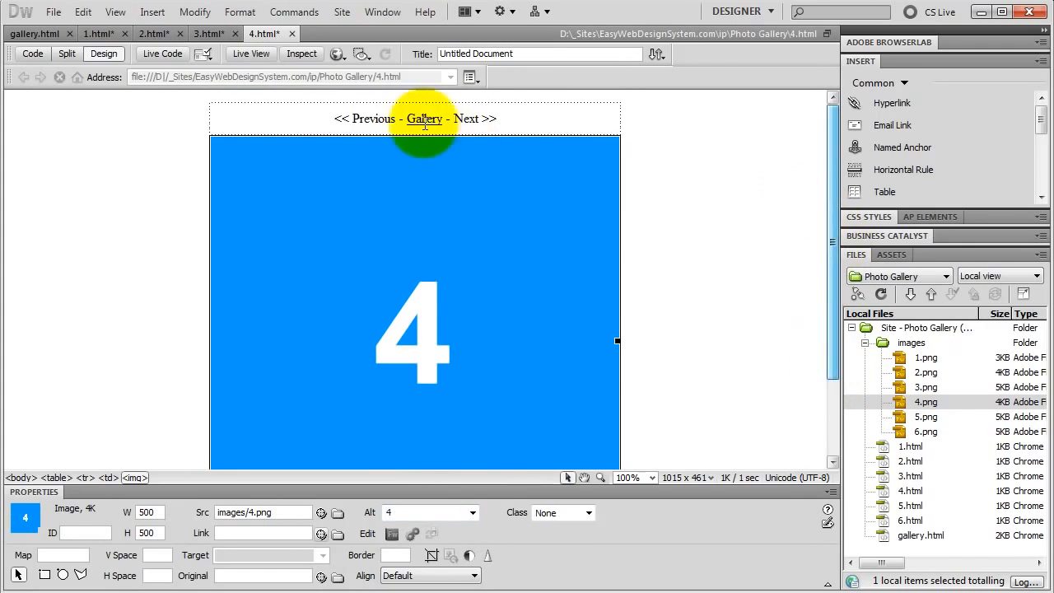
{"action": "left_click_drag", "start_coordinate": [334, 119], "coordinate": [396, 118]}
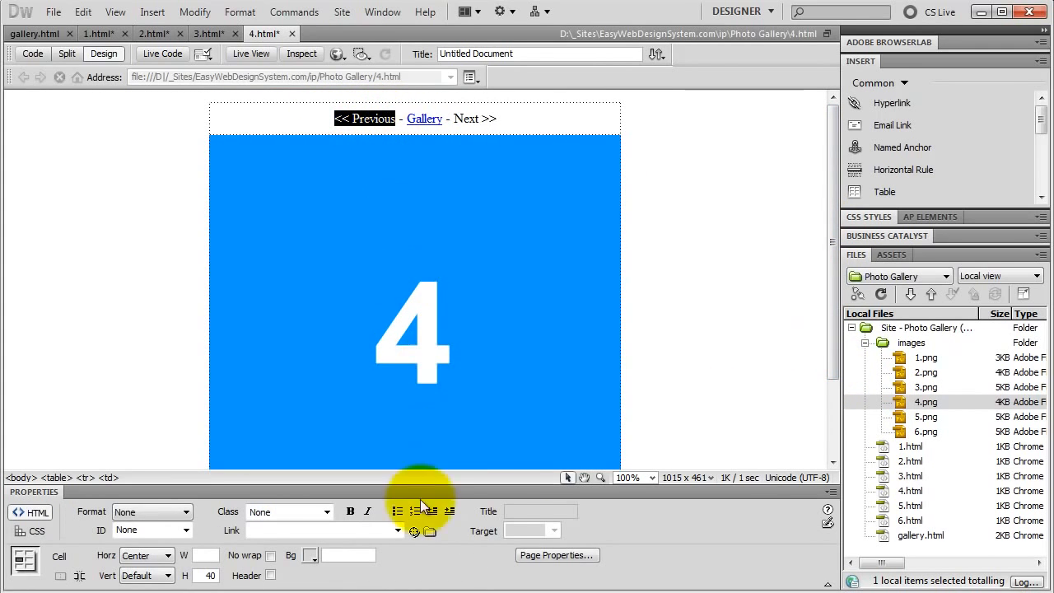
{"action": "left_click_drag", "start_coordinate": [413, 532], "coordinate": [895, 475]}
{"action": "left_click_drag", "start_coordinate": [452, 119], "coordinate": [496, 119]}
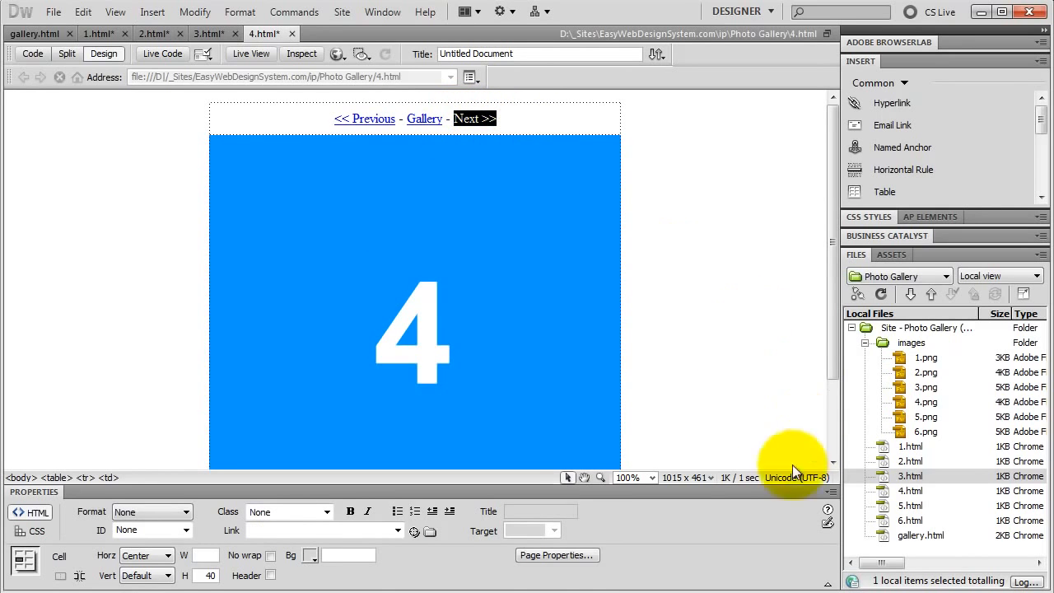
{"action": "left_click_drag", "start_coordinate": [412, 530], "coordinate": [909, 507]}
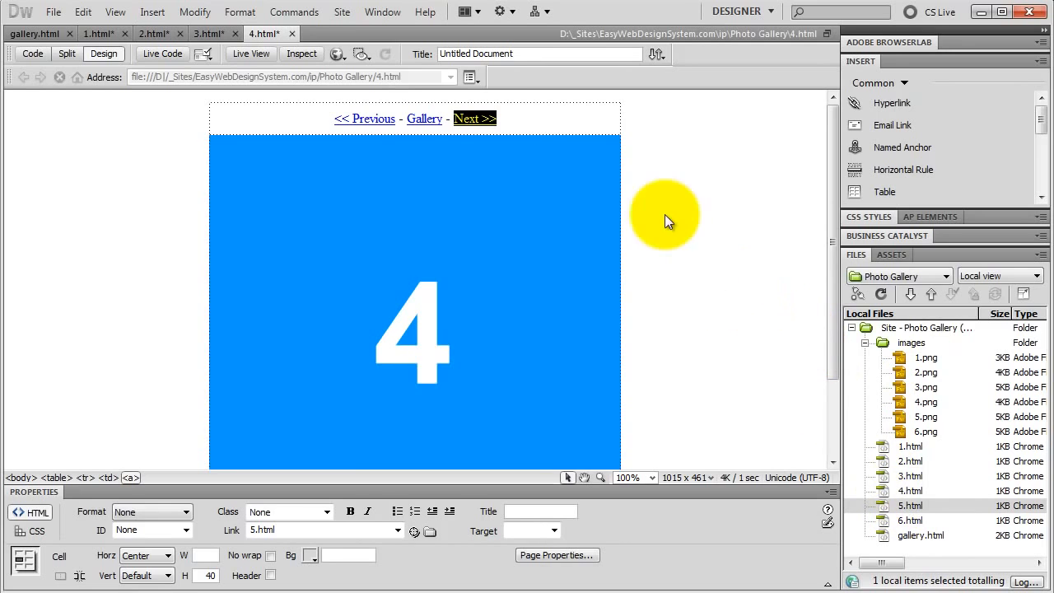
Open 5.html and change its image source to images/5.png with the alternate text 5.
{"action": "double_click", "coordinate": [909, 505]}
{"action": "left_click", "coordinate": [398, 220]}
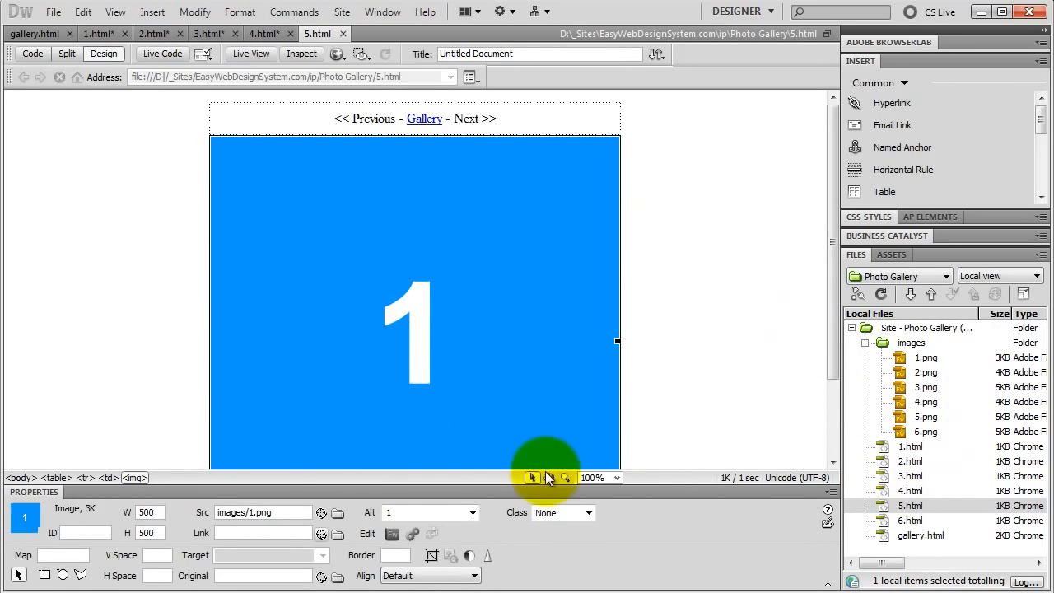
{"action": "left_click_drag", "start_coordinate": [322, 513], "coordinate": [912, 416]}
{"action": "double_click", "coordinate": [399, 511]}
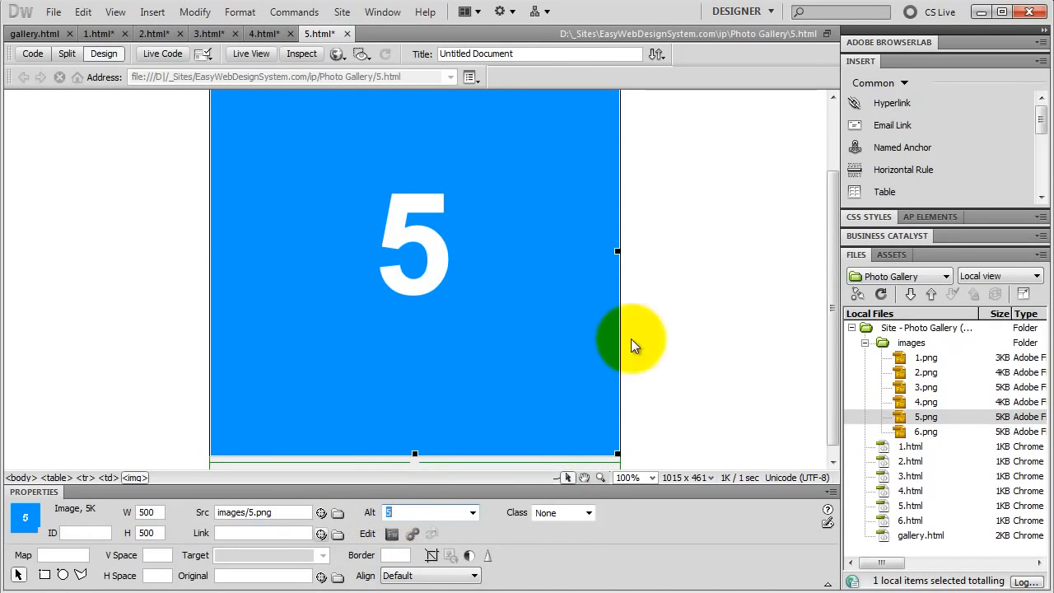
On page 5.html, link "<< Previous" to 4.html and "Next >>" to 6.html.
{"action": "left_click_drag", "start_coordinate": [832, 372], "coordinate": [828, 254]}
{"action": "left_click_drag", "start_coordinate": [334, 119], "coordinate": [392, 120]}
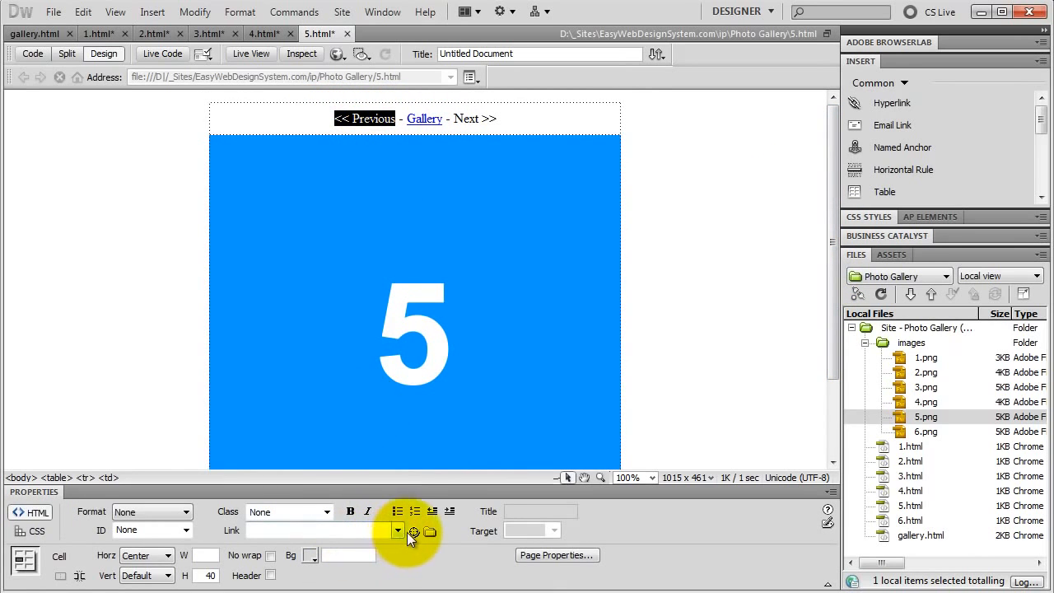
{"action": "left_click_drag", "start_coordinate": [414, 531], "coordinate": [918, 475]}
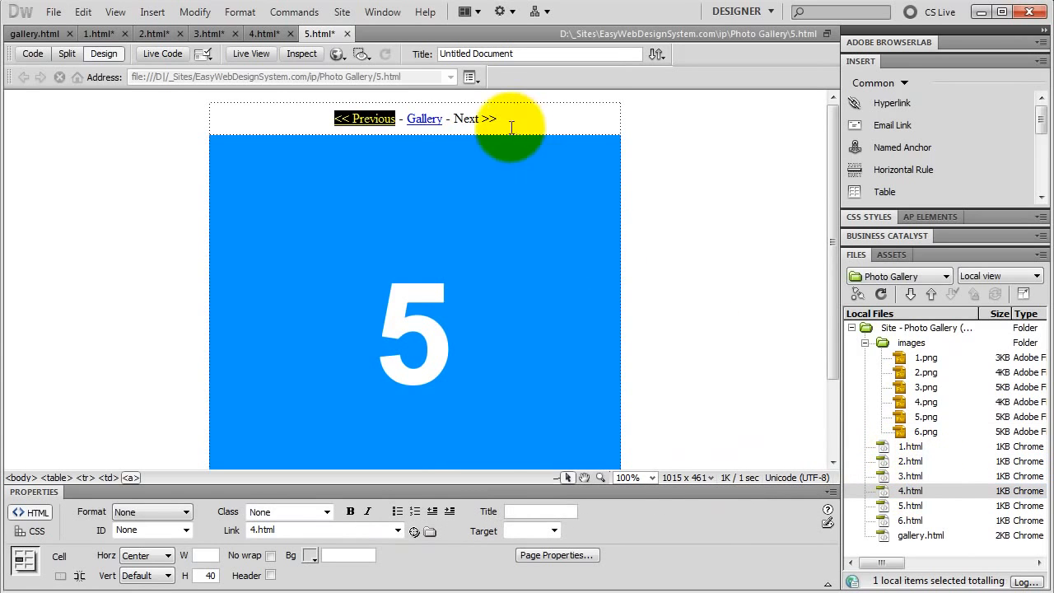
{"action": "left_click_drag", "start_coordinate": [453, 118], "coordinate": [496, 120]}
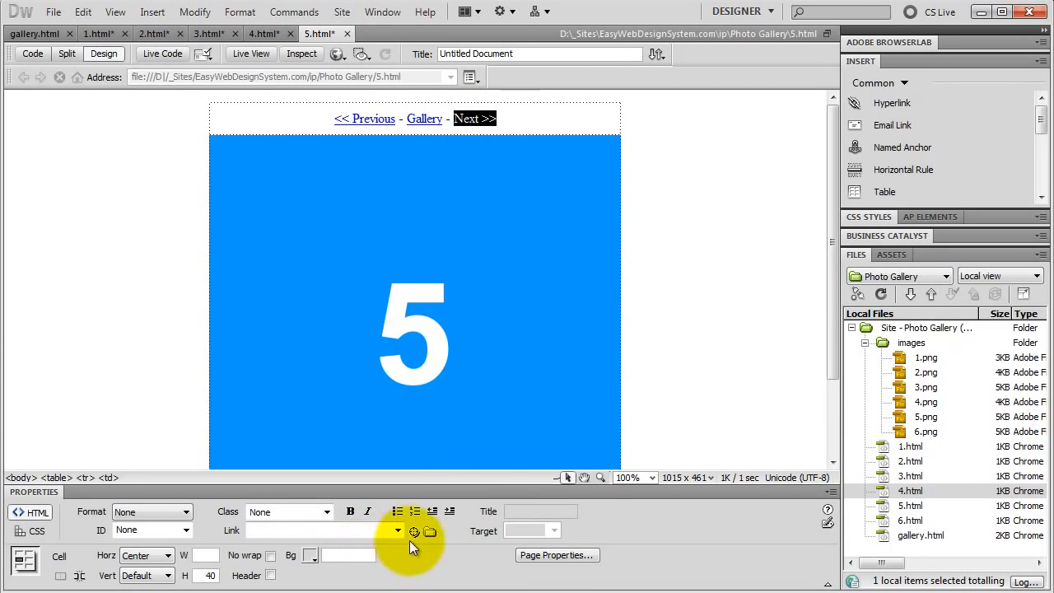
{"action": "left_click_drag", "start_coordinate": [414, 531], "coordinate": [894, 520]}
Open 6.html and change its image source to images/6.png with the alternate text 6.
{"action": "double_click", "coordinate": [860, 519]}
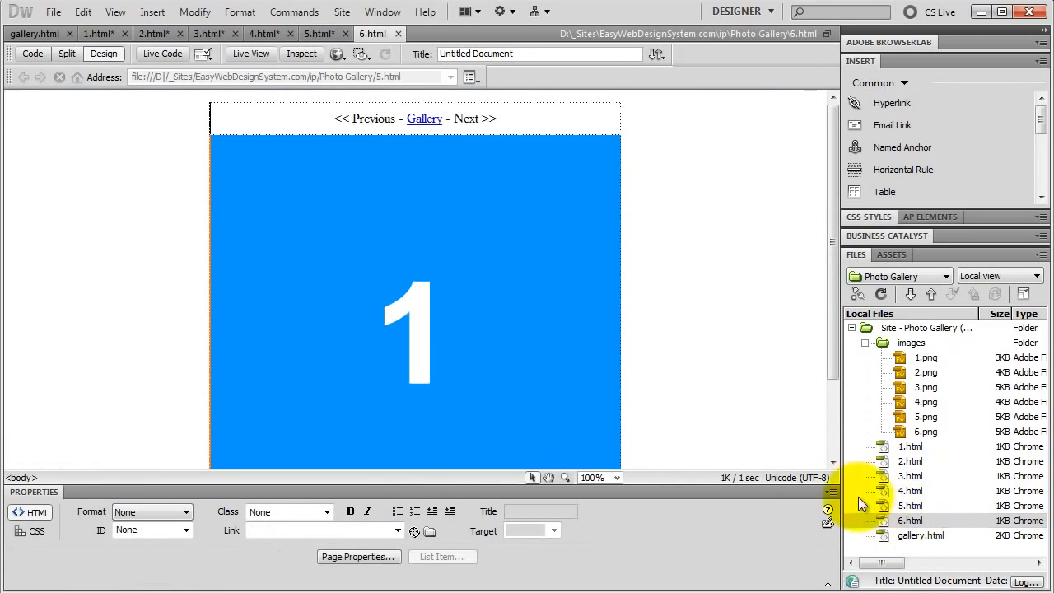
{"action": "left_click", "coordinate": [349, 173]}
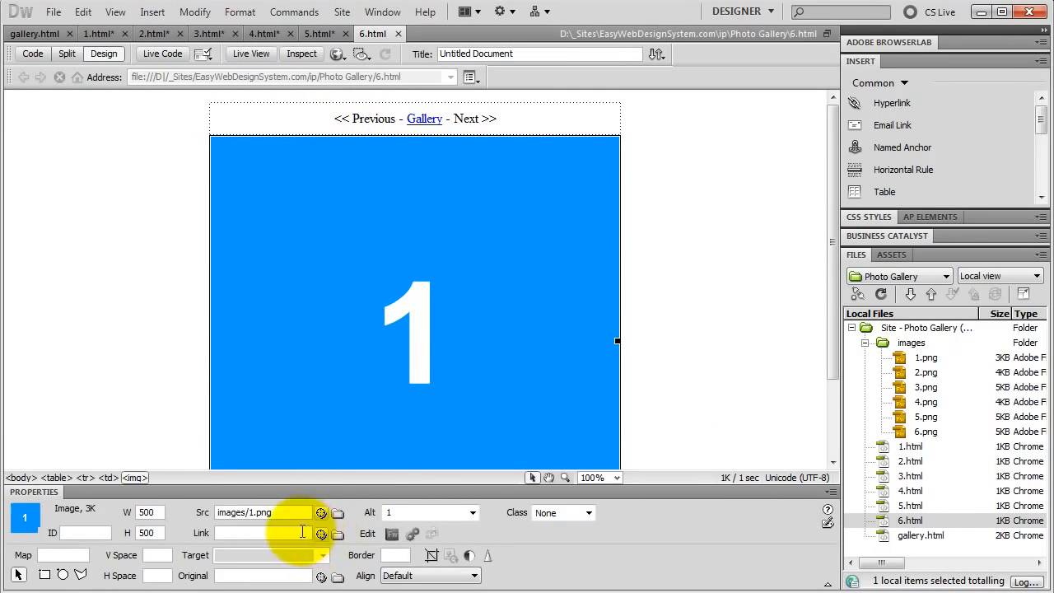
{"action": "left_click_drag", "start_coordinate": [321, 512], "coordinate": [909, 434]}
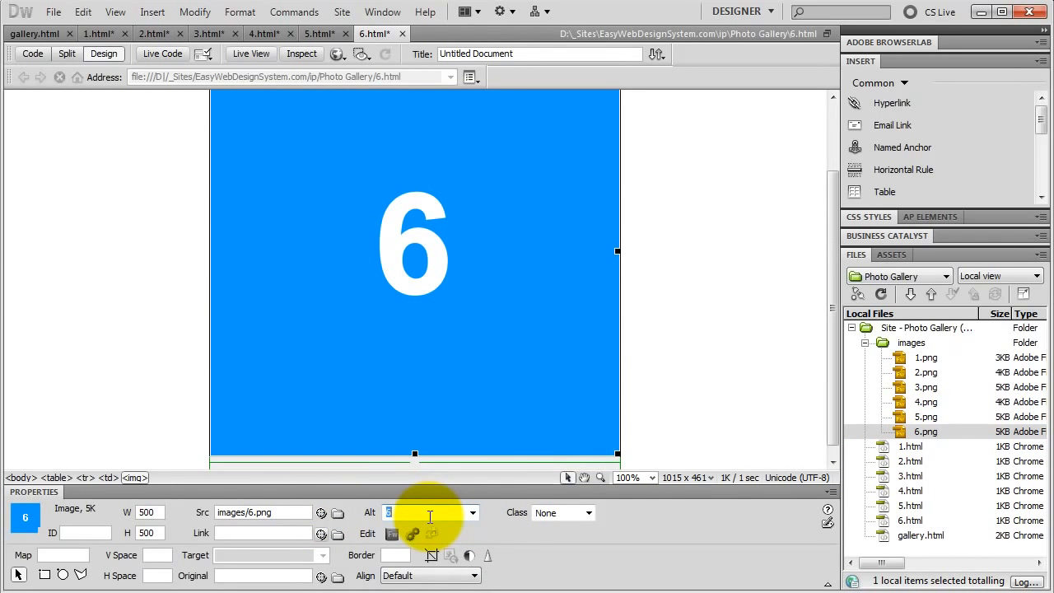
On page 6.html, link the "<< Previous" text to 5.html.
{"action": "left_click_drag", "start_coordinate": [830, 387], "coordinate": [832, 260]}
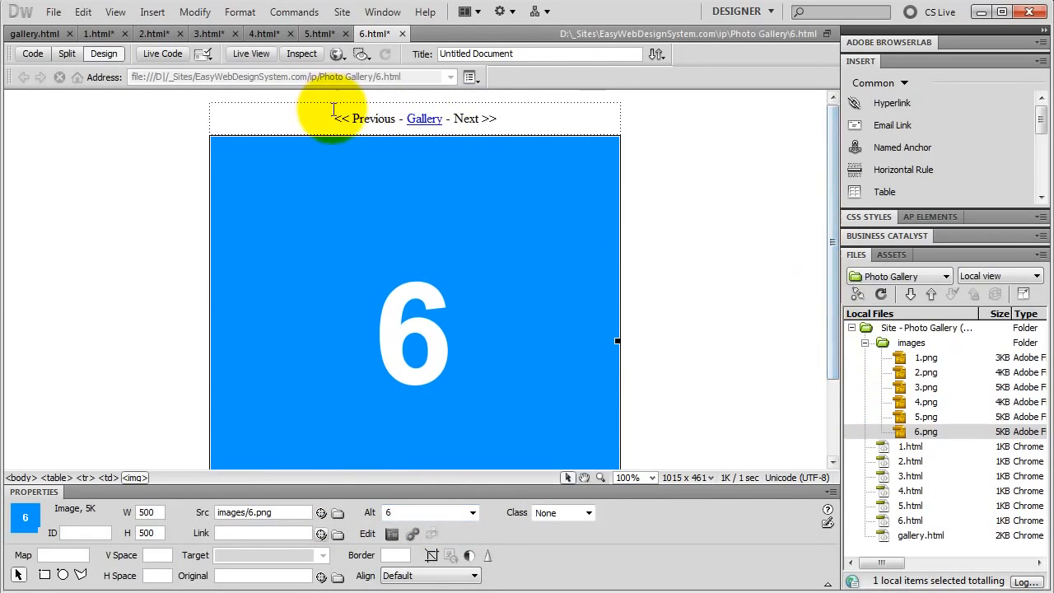
{"action": "left_click_drag", "start_coordinate": [333, 119], "coordinate": [392, 119]}
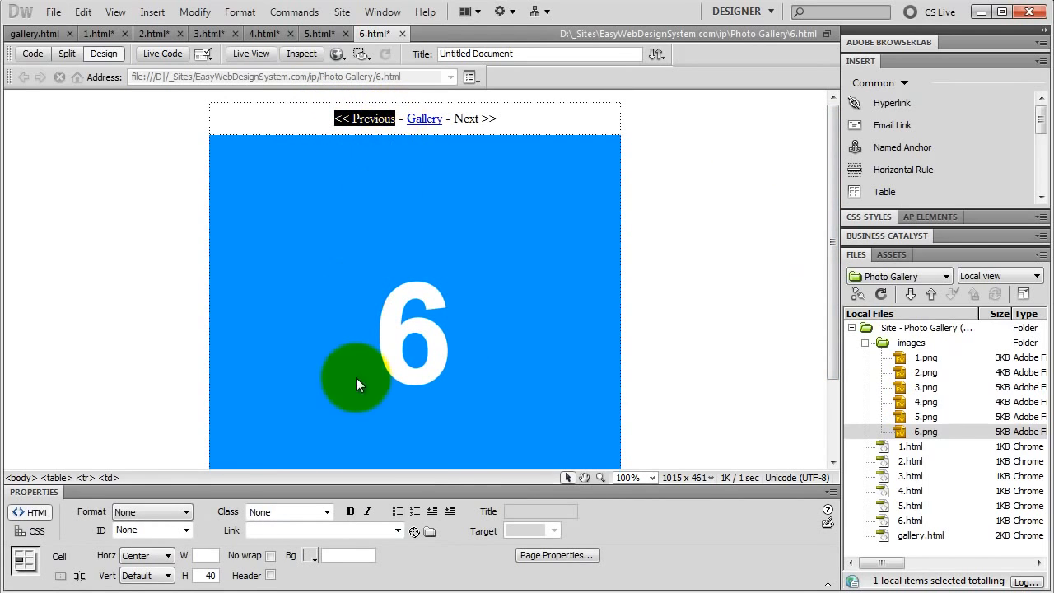
{"action": "left_click_drag", "start_coordinate": [414, 531], "coordinate": [905, 506]}
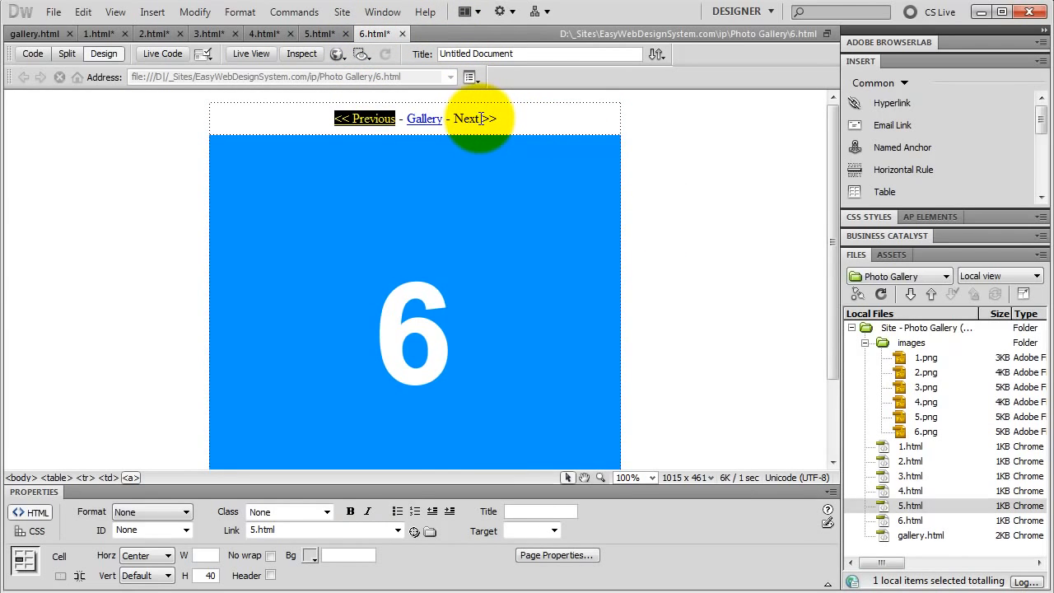
In gallery.html, link the thumbnails of images 1, 2 and 3 to 1.html, 2.html and 3.html respectively.
{"action": "left_click", "coordinate": [34, 33]}
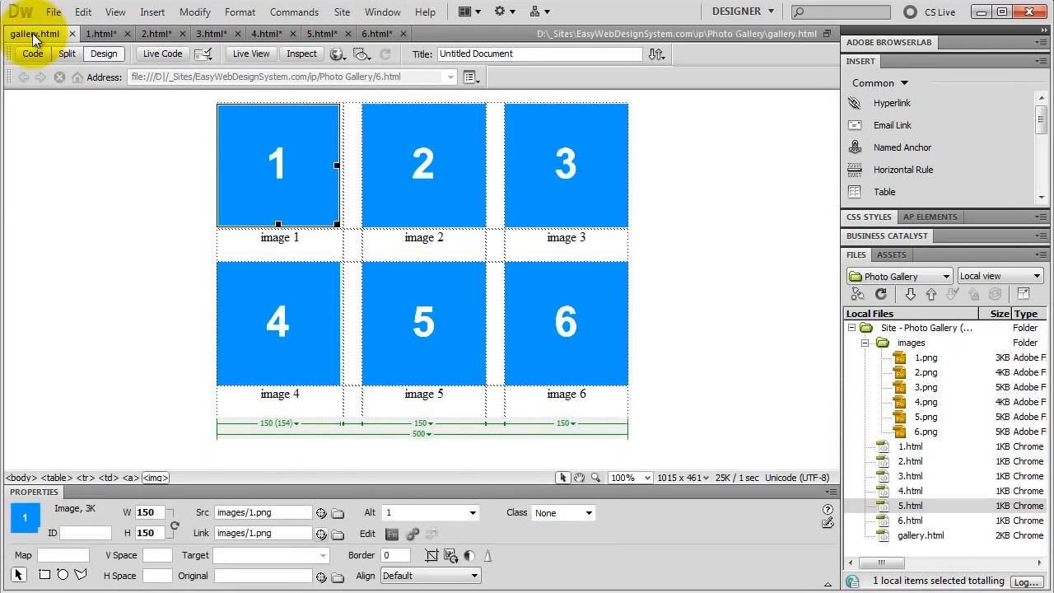
{"action": "left_click", "coordinate": [286, 134]}
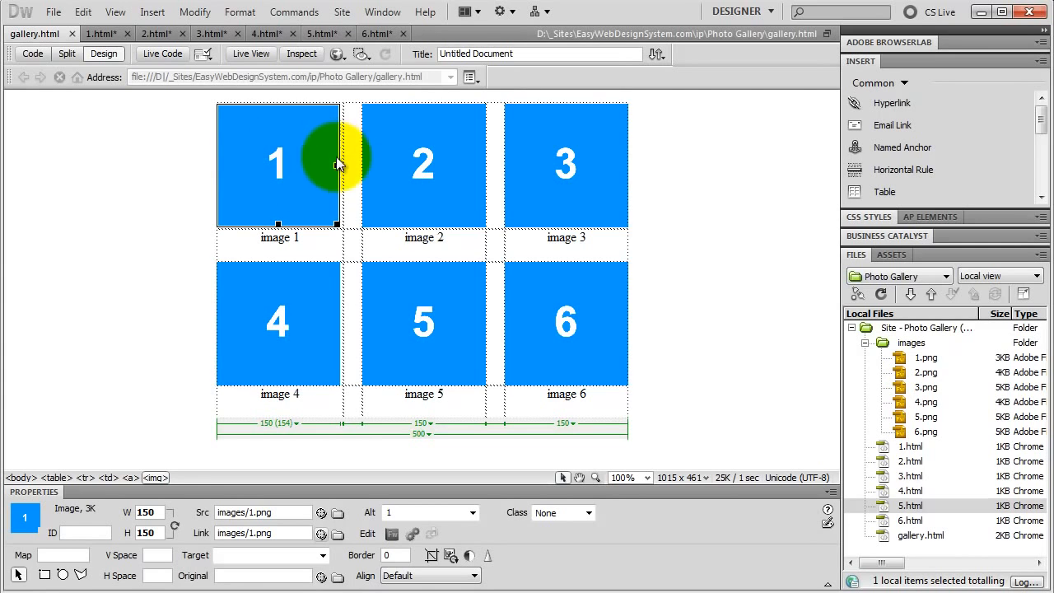
{"action": "mouse_move", "coordinate": [321, 533]}
{"action": "left_mouse_down"}
{"action": "mouse_move", "coordinate": [902, 481]}
{"action": "mouse_move", "coordinate": [916, 451]}
{"action": "left_mouse_up"}
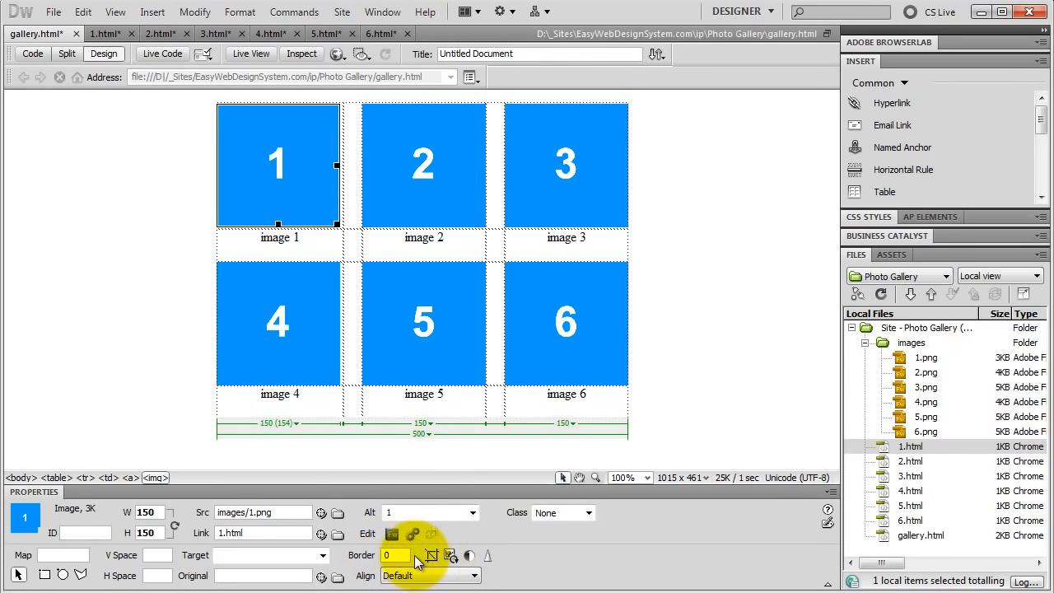
{"action": "left_click", "coordinate": [424, 200]}
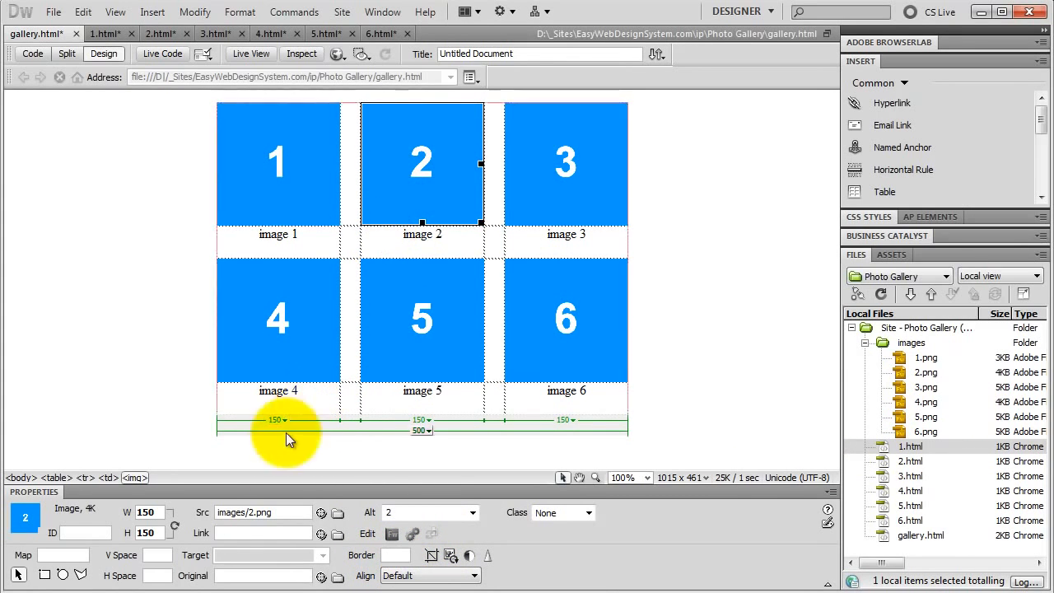
{"action": "left_click_drag", "start_coordinate": [321, 532], "coordinate": [900, 465]}
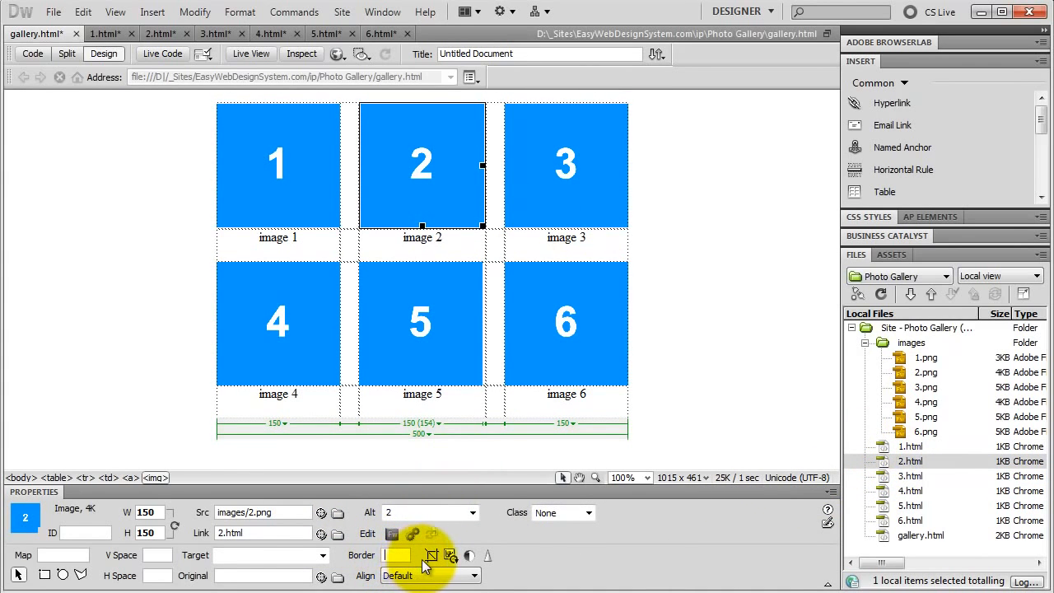
{"action": "left_click", "coordinate": [557, 166]}
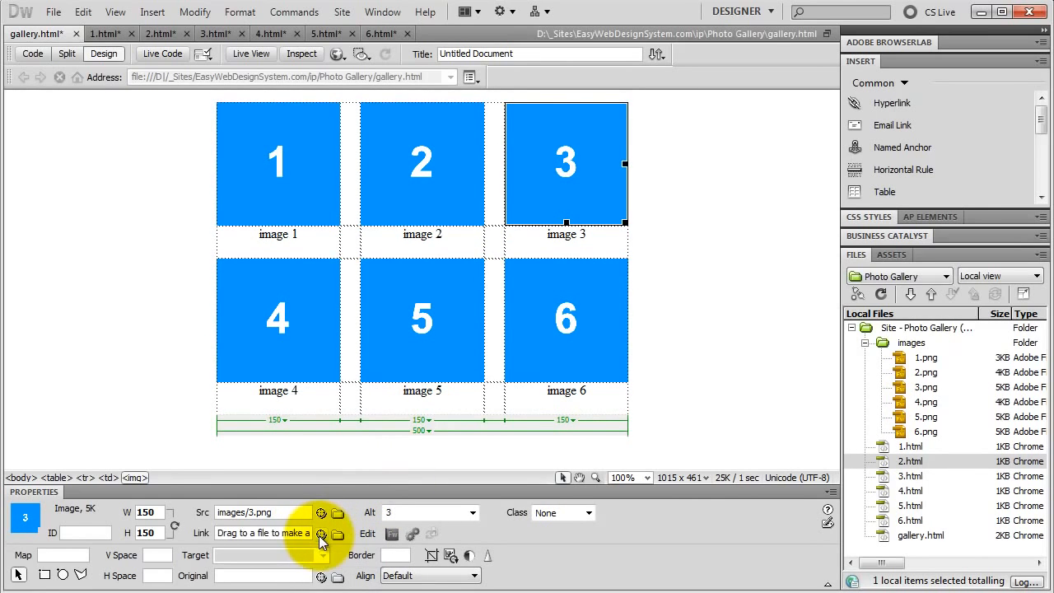
{"action": "left_click_drag", "start_coordinate": [321, 535], "coordinate": [907, 475]}
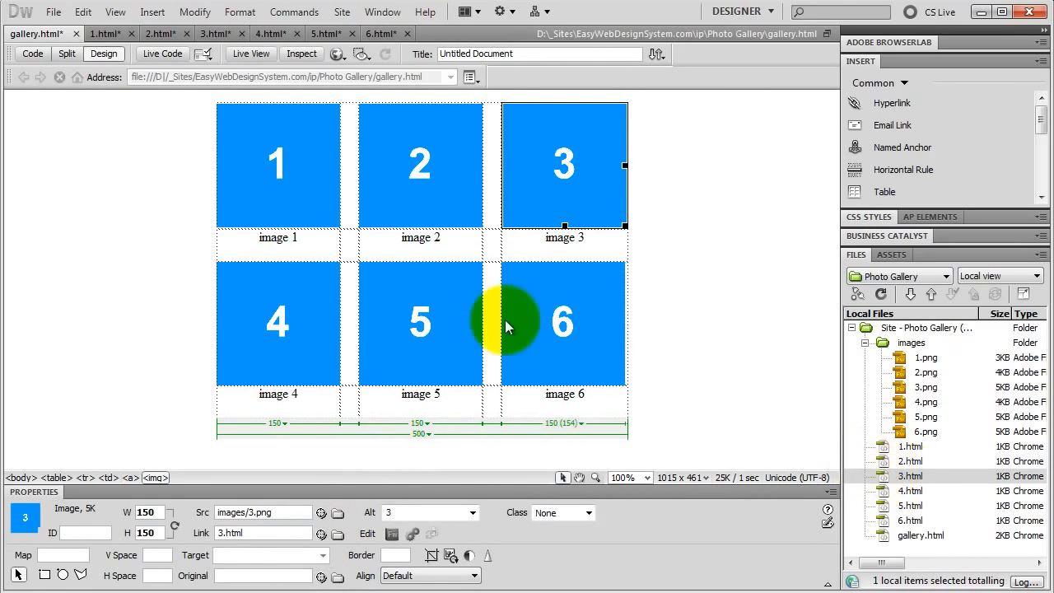
Set the border of the image 3 thumbnail in gallery.html to 0.
{"action": "left_click", "coordinate": [393, 556]}
{"action": "type", "text": "0"}
{"action": "key", "text": "Return"}
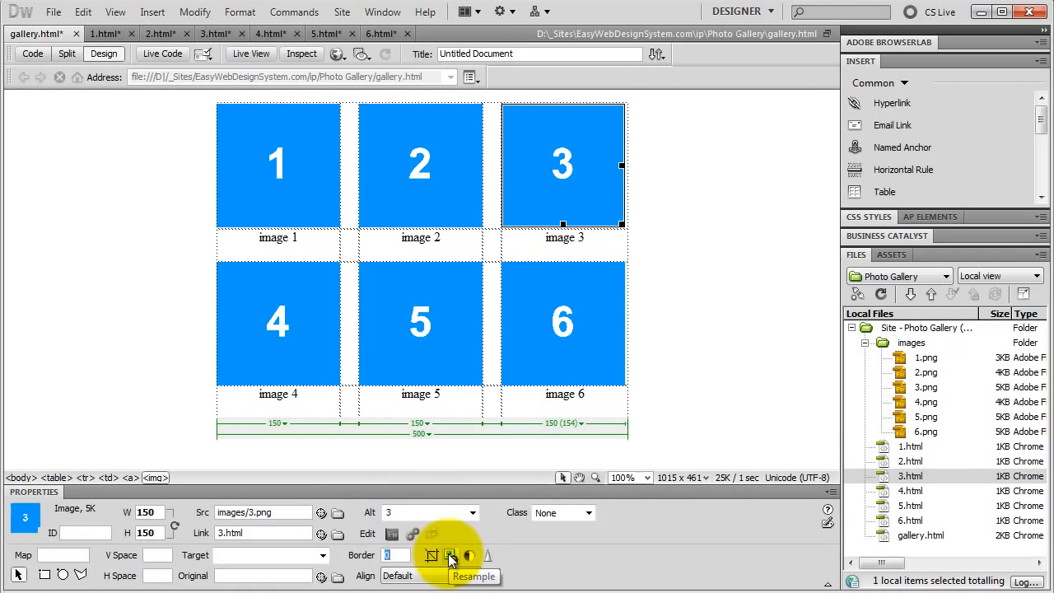
Link the image 4 thumbnail to 4.html and set its border to 0.
{"action": "left_click", "coordinate": [279, 318]}
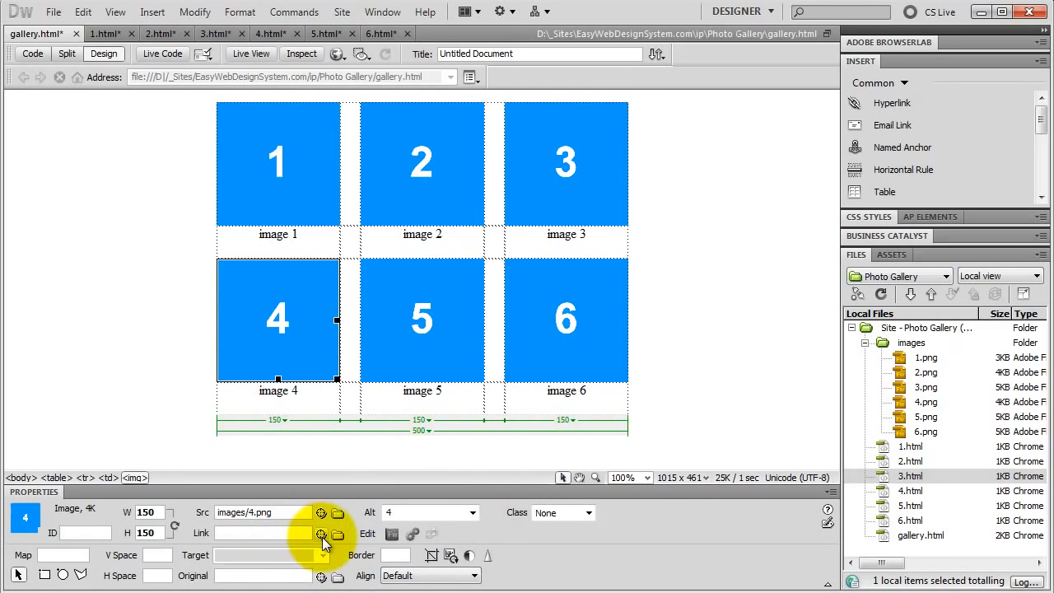
{"action": "left_click_drag", "start_coordinate": [321, 535], "coordinate": [909, 491]}
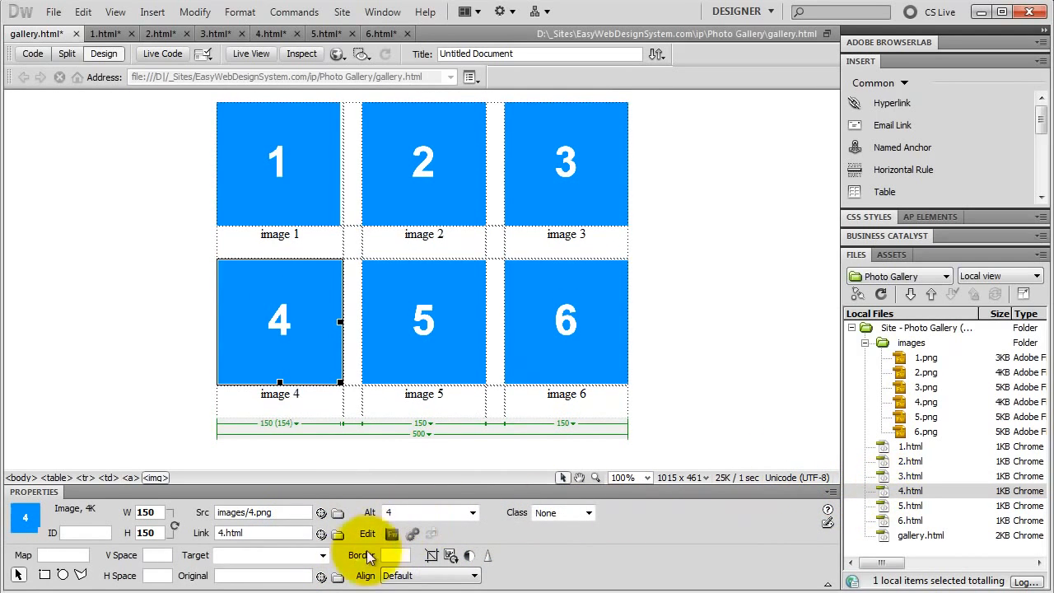
{"action": "left_click", "coordinate": [393, 556]}
{"action": "type", "text": "0"}
{"action": "key", "text": "Return"}
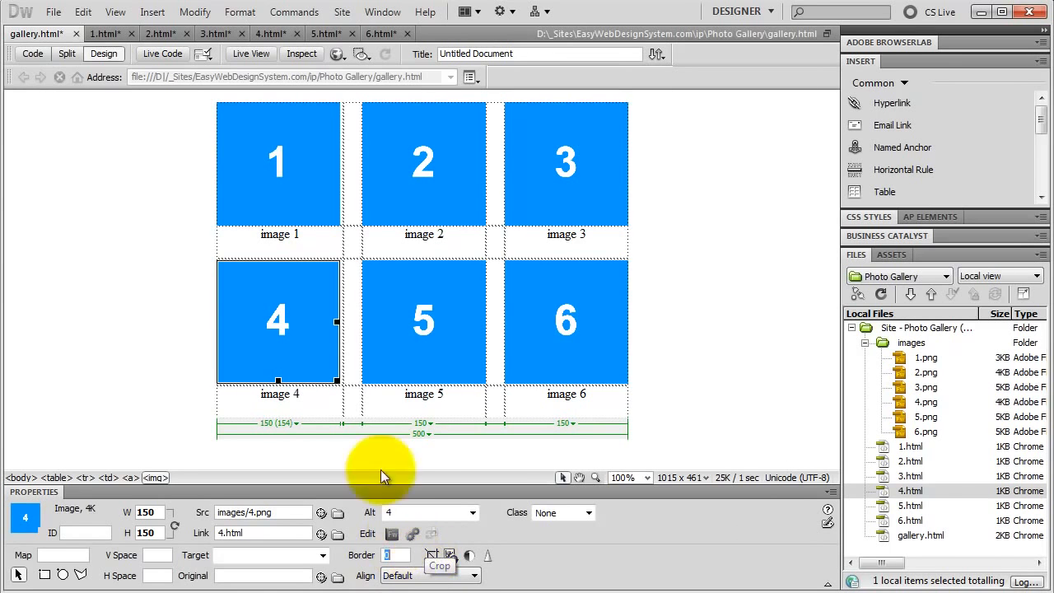
Link the image 5 thumbnail to 5.html and set its border to 0.
{"action": "left_click", "coordinate": [416, 323]}
{"action": "left_click_drag", "start_coordinate": [321, 533], "coordinate": [918, 505]}
{"action": "left_click", "coordinate": [395, 555]}
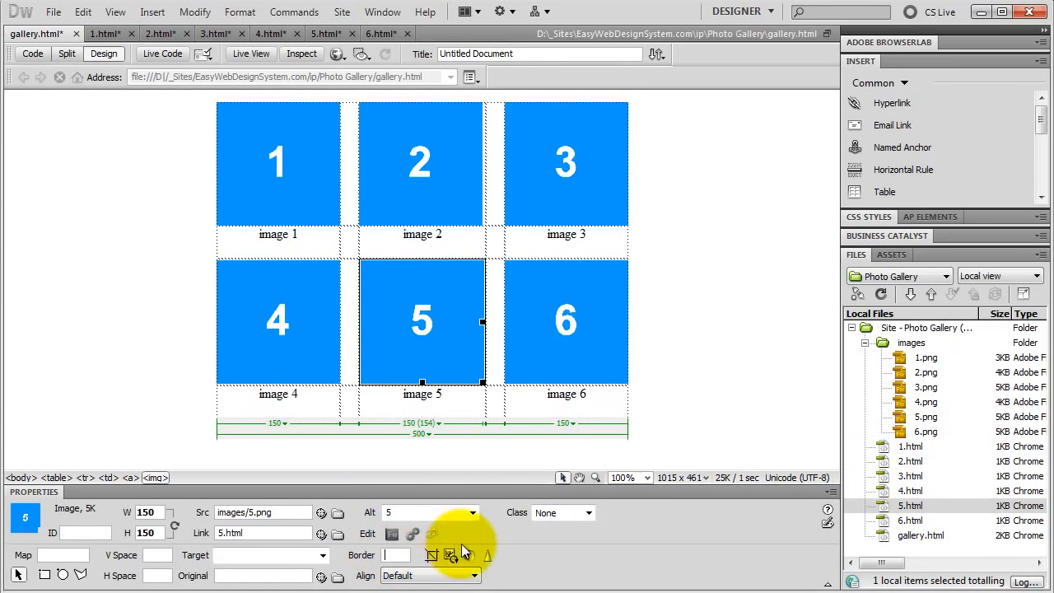
{"action": "key", "text": "Return"}
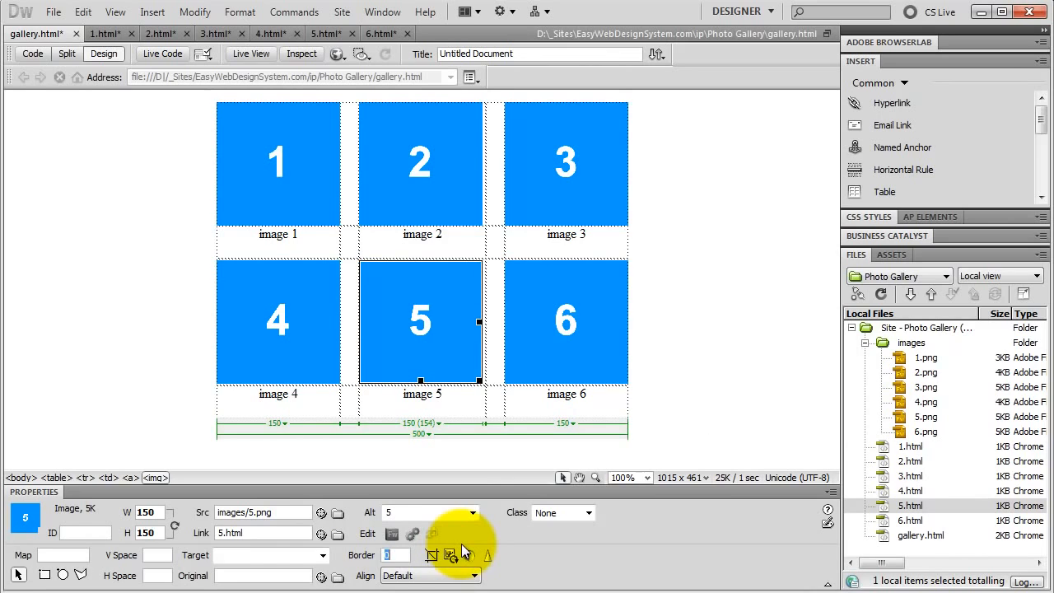
Link the image 6 thumbnail to 6.html and set its border to 0.
{"action": "left_click", "coordinate": [543, 313]}
{"action": "left_click_drag", "start_coordinate": [321, 533], "coordinate": [910, 520]}
{"action": "left_click", "coordinate": [395, 555]}
{"action": "type", "text": "0"}
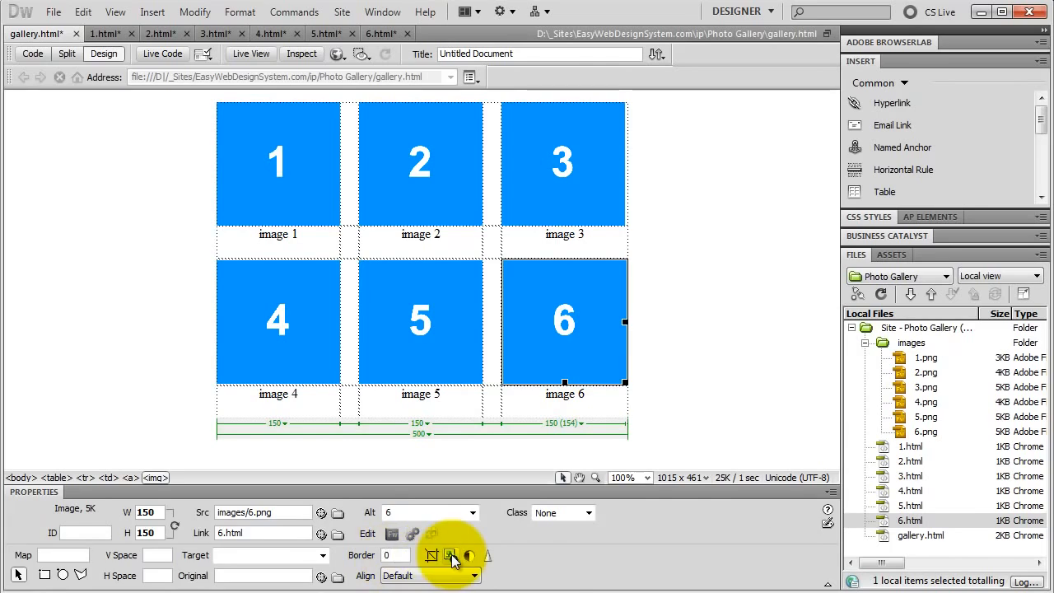
{"action": "key", "text": "Return"}
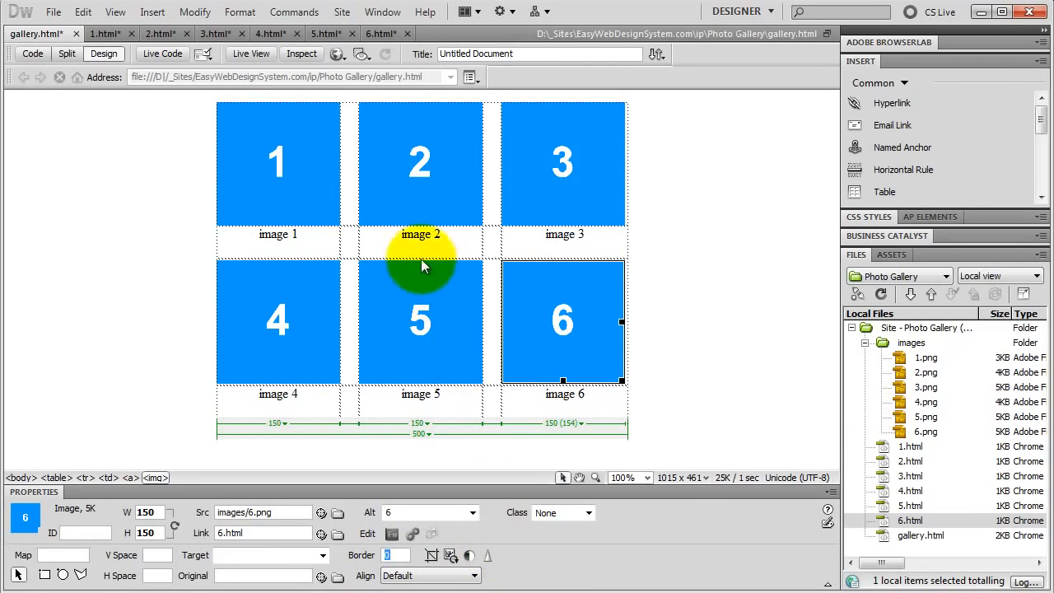
Close the image pages 1.html through 6.html, saving the changes to each one.
{"action": "left_click", "coordinate": [131, 35]}
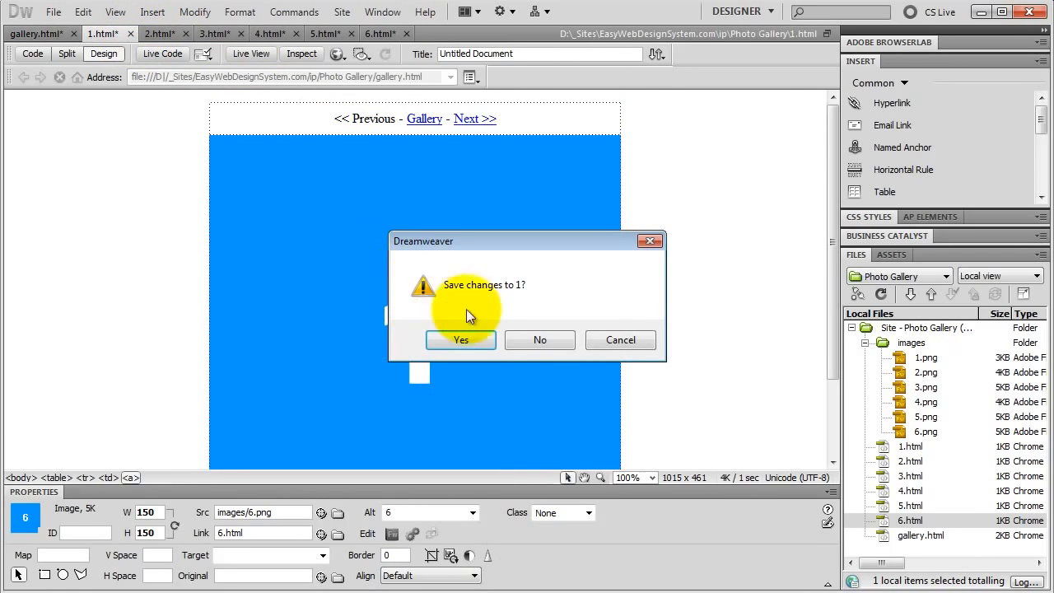
{"action": "left_click", "coordinate": [463, 340]}
{"action": "left_click", "coordinate": [130, 34]}
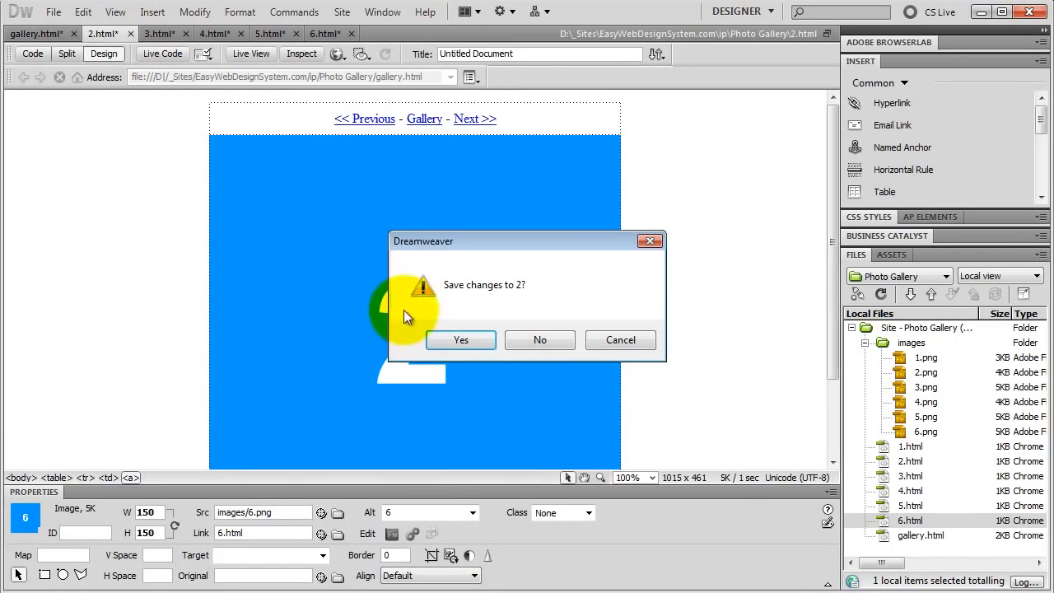
{"action": "left_click", "coordinate": [460, 340]}
{"action": "left_click", "coordinate": [130, 34]}
{"action": "left_click", "coordinate": [460, 340]}
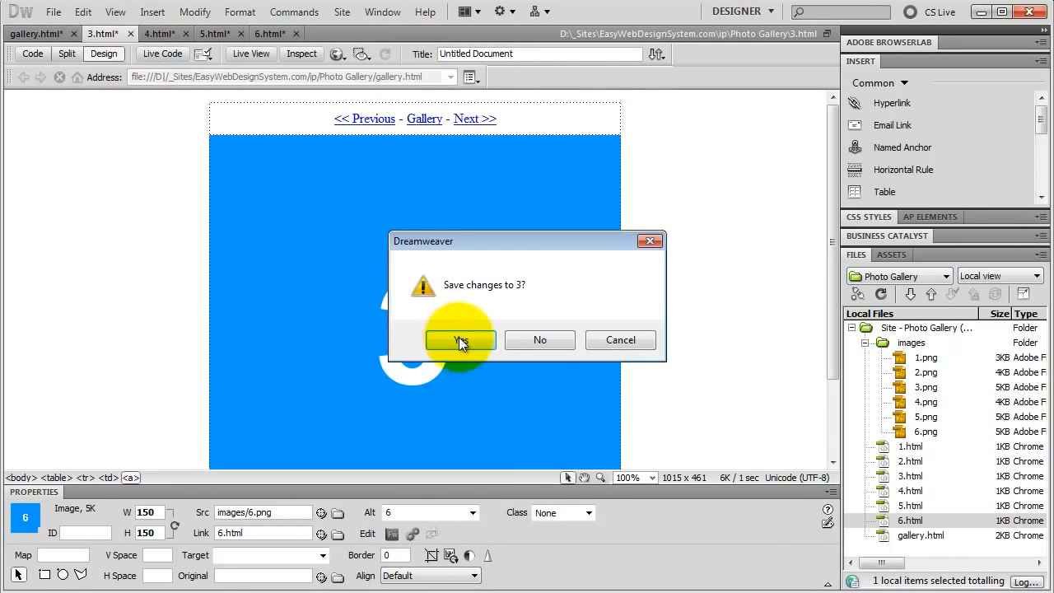
{"action": "left_click", "coordinate": [128, 34]}
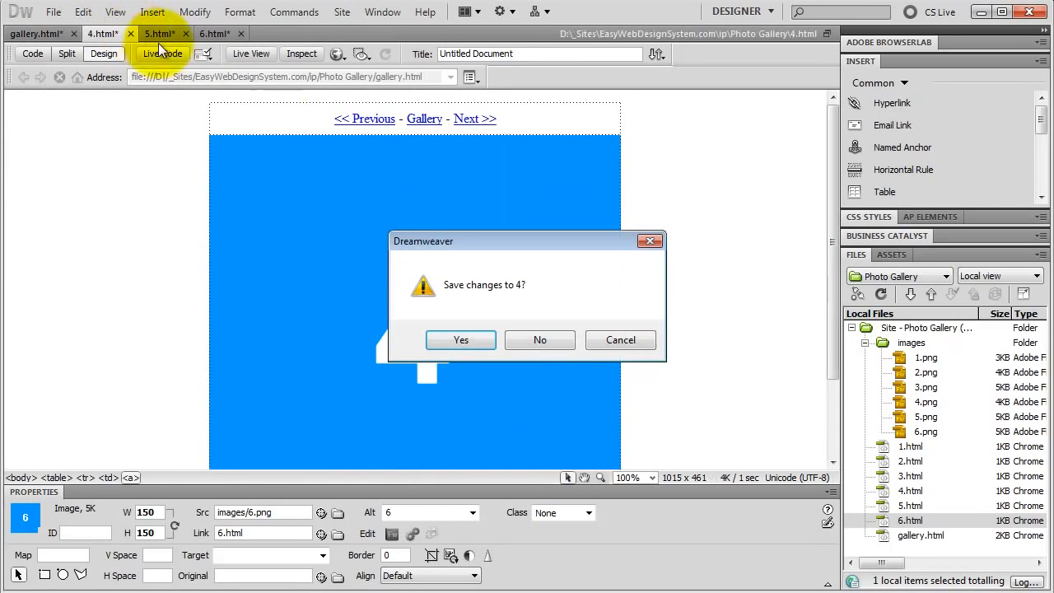
{"action": "left_click", "coordinate": [463, 338]}
{"action": "left_click", "coordinate": [125, 34]}
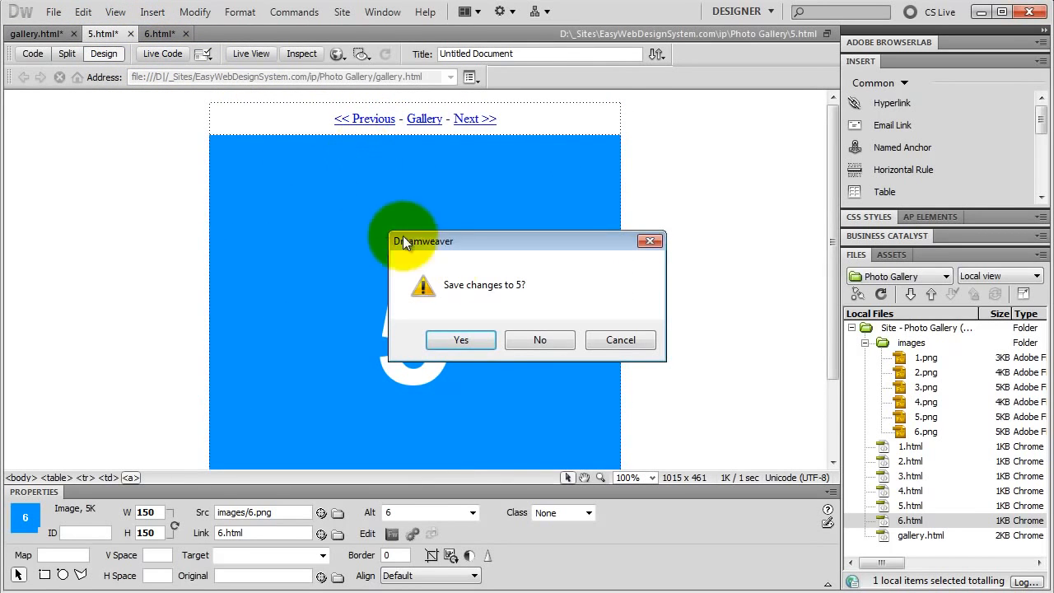
{"action": "left_click", "coordinate": [474, 341]}
{"action": "left_click", "coordinate": [130, 34]}
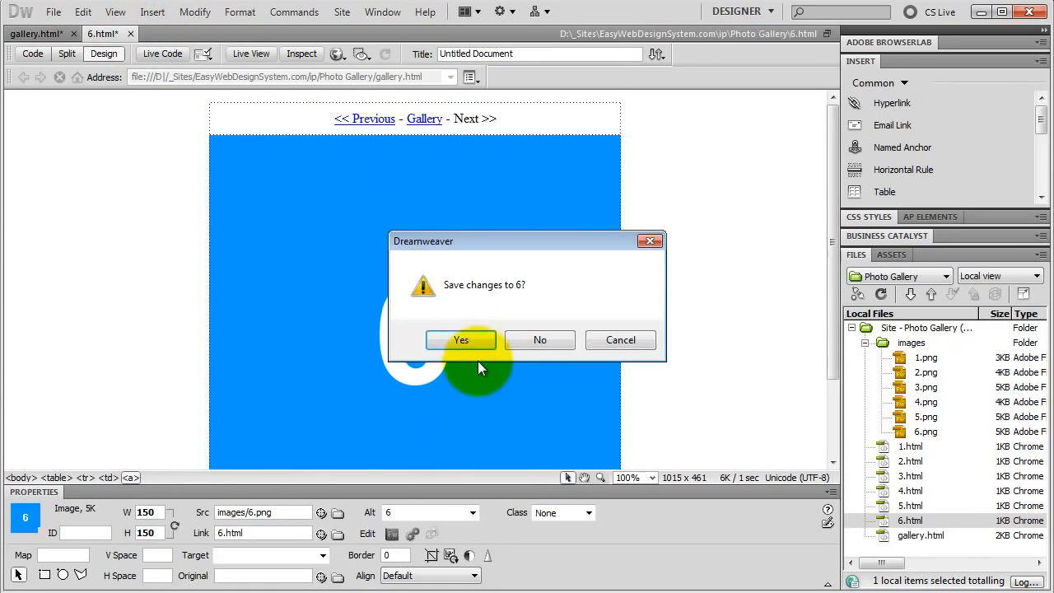
{"action": "left_click", "coordinate": [458, 341]}
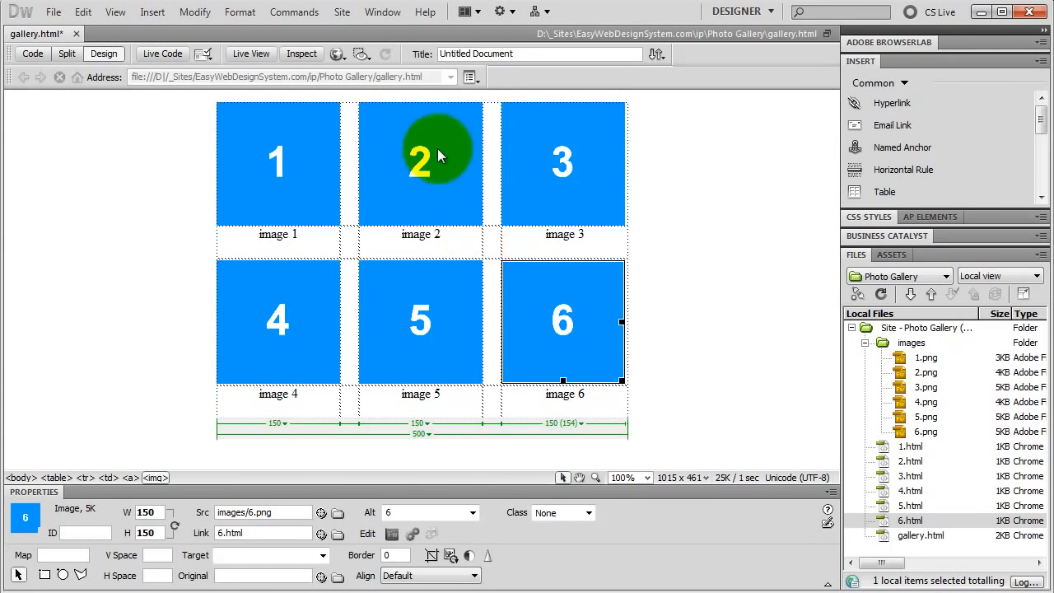
Preview gallery.html in the web browser, saving its changes.
{"action": "left_click", "coordinate": [337, 54]}
{"action": "left_click", "coordinate": [418, 147]}
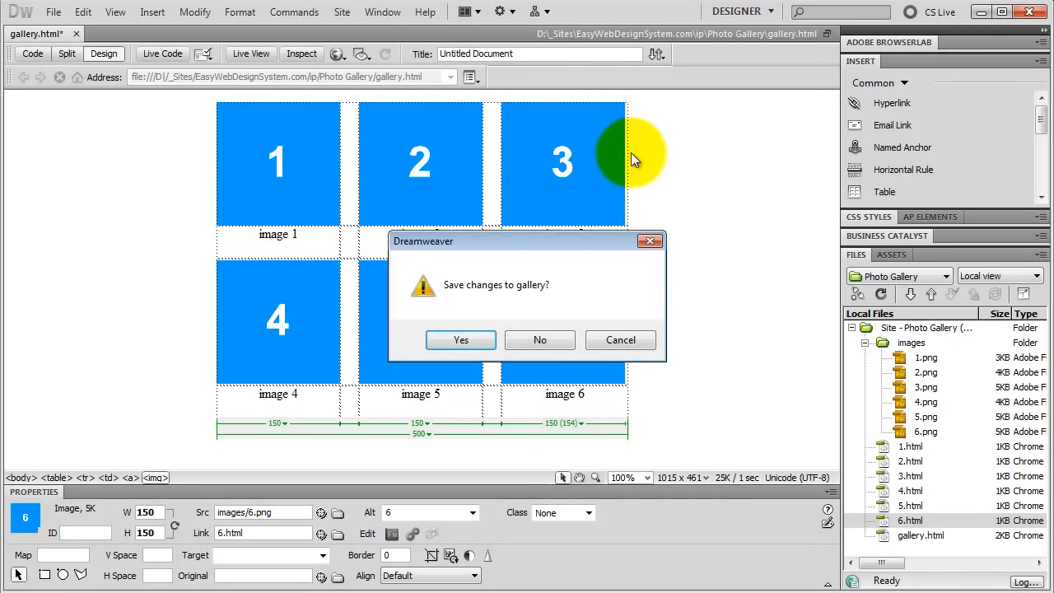
{"action": "left_click", "coordinate": [482, 333]}
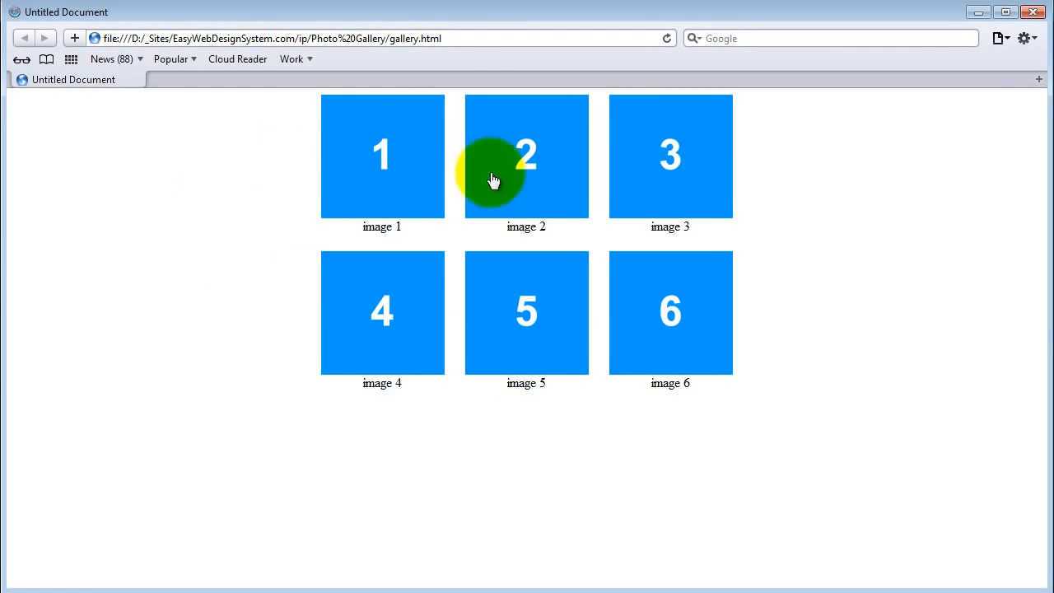
Test the gallery links by opening image 1, moving on to the next image and returning to the gallery.
{"action": "left_click", "coordinate": [385, 173]}
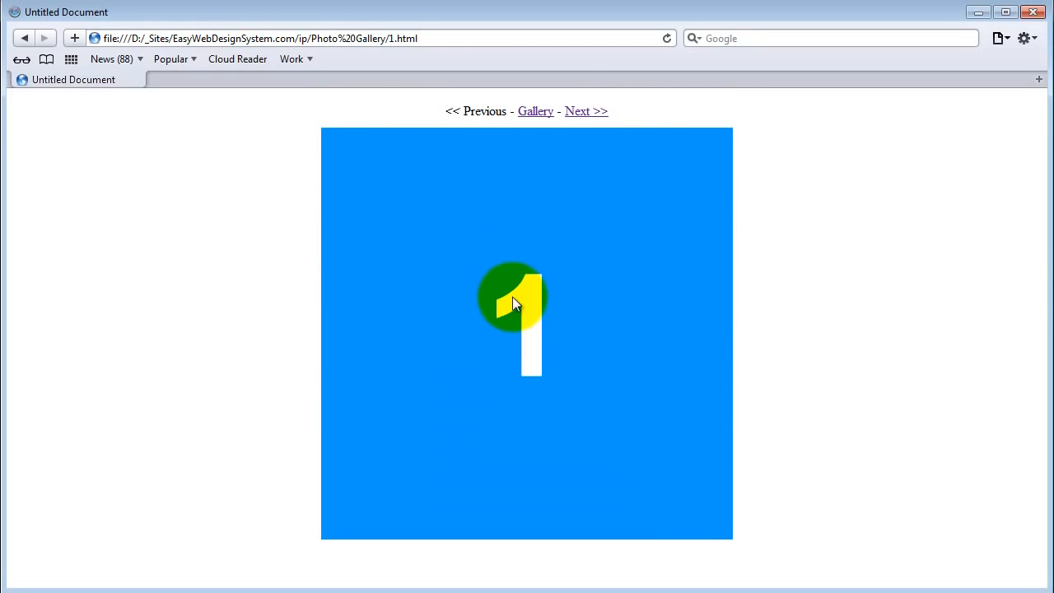
{"action": "left_click", "coordinate": [583, 113]}
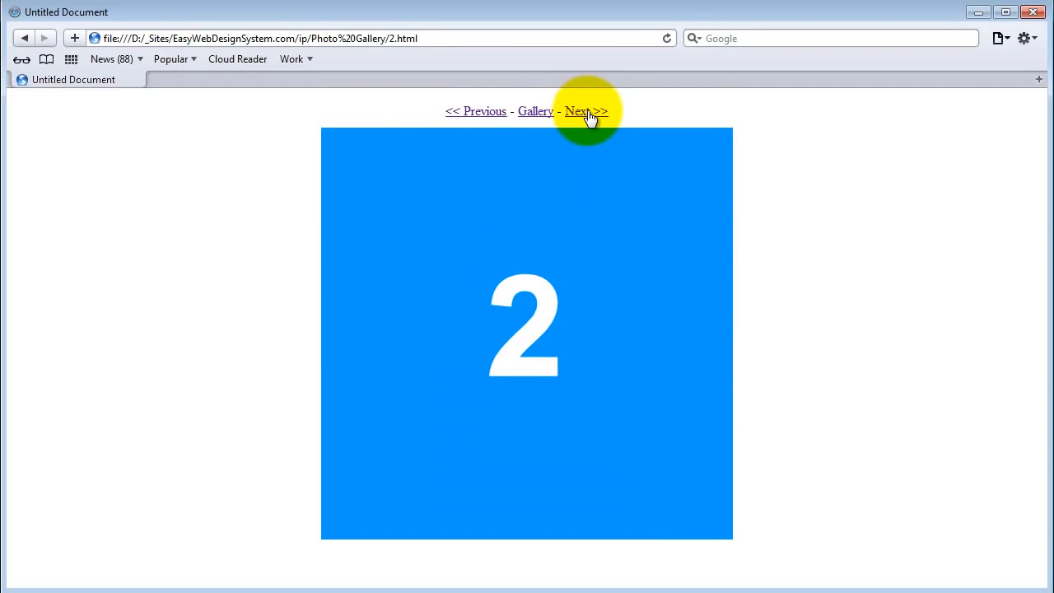
{"action": "left_click", "coordinate": [535, 114]}
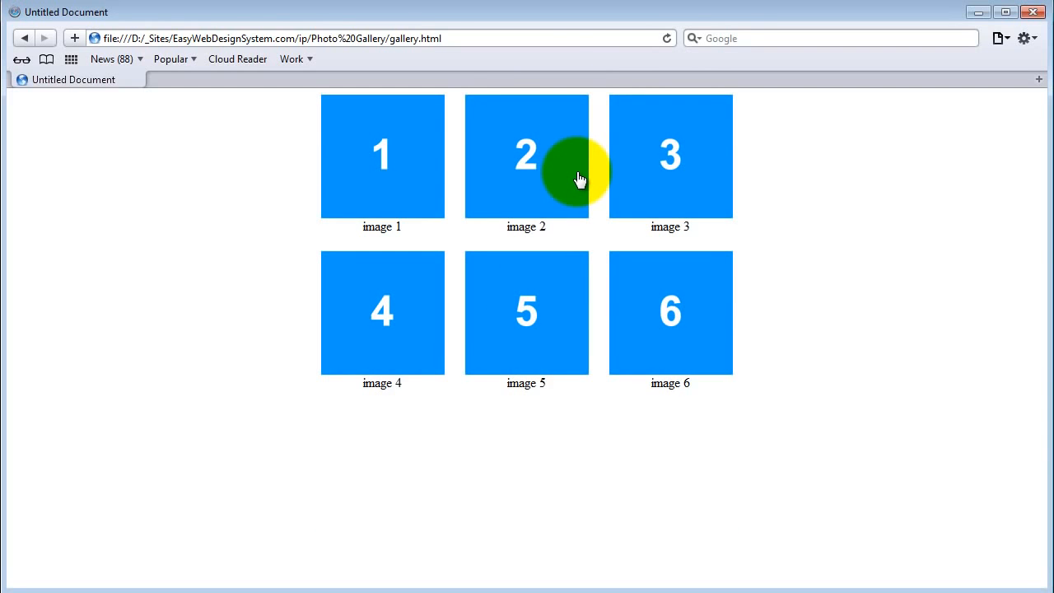